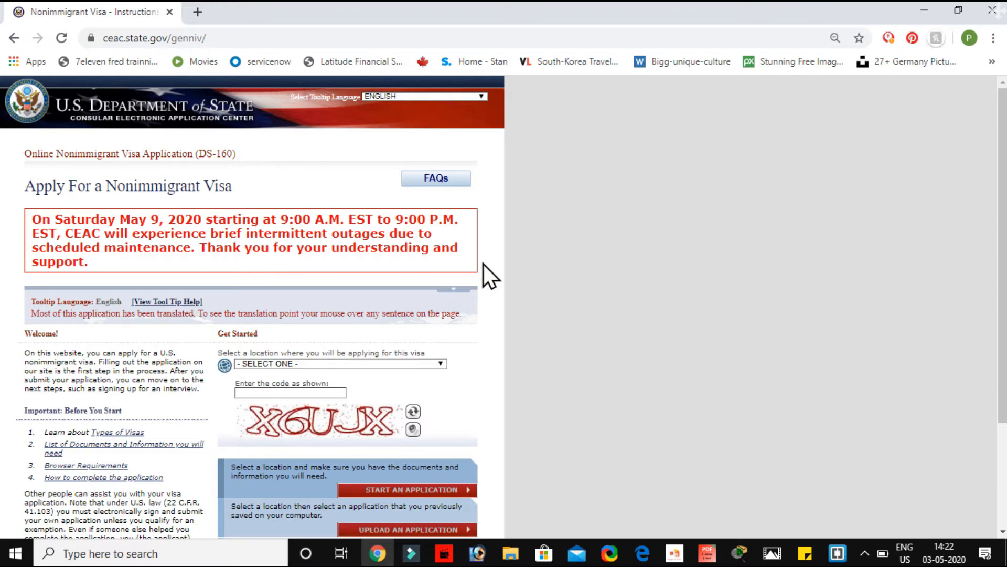
# Step: Scroll down the Apply For a Nonimmigrant Visa start page
pyautogui.scroll(-3, 489, 335)
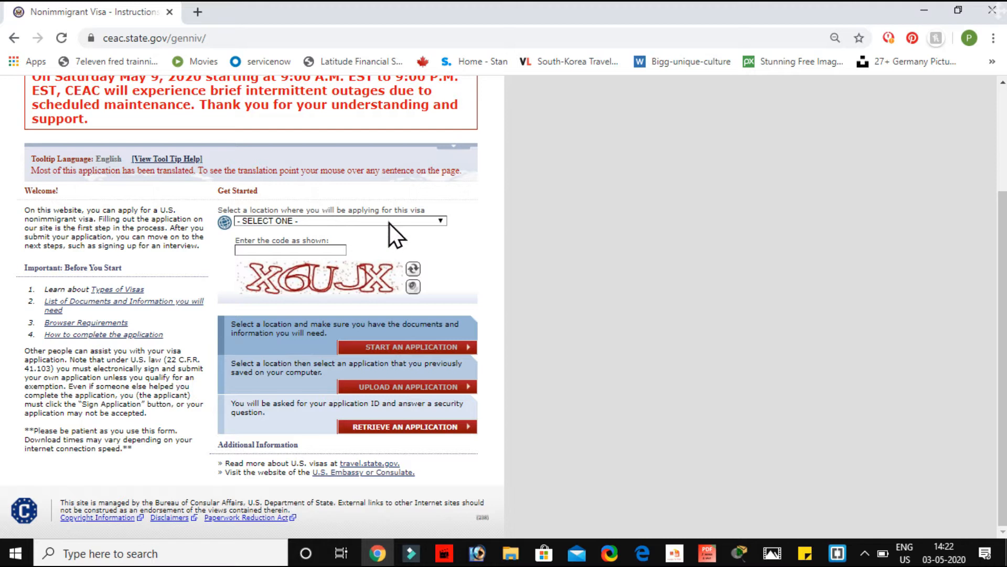
# Step: Choose INDIA, NEW DELHI as the application location
pyautogui.click(404, 221)
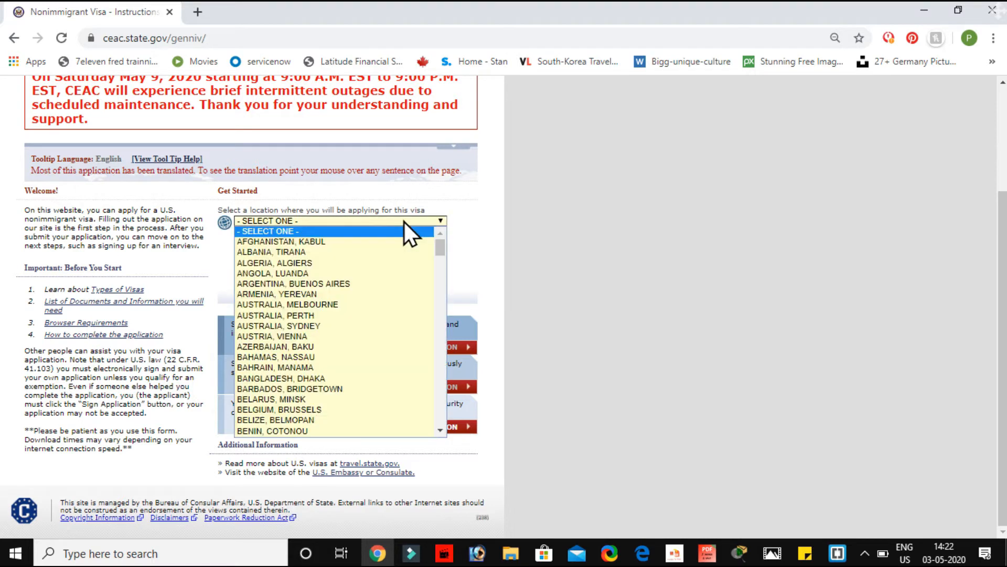
pyautogui.write('in')
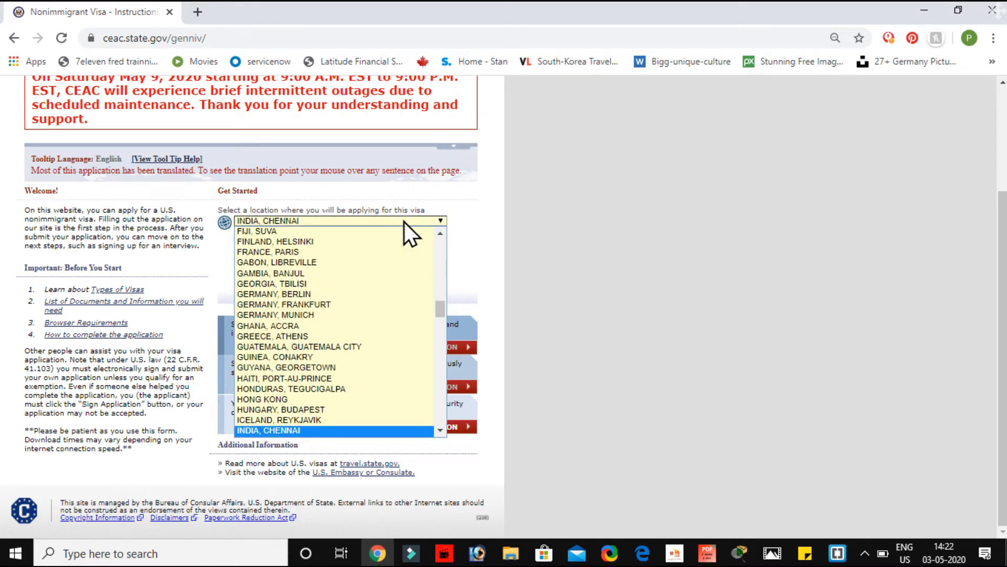
pyautogui.press('Down')
pyautogui.press('Down')
pyautogui.press('Down')
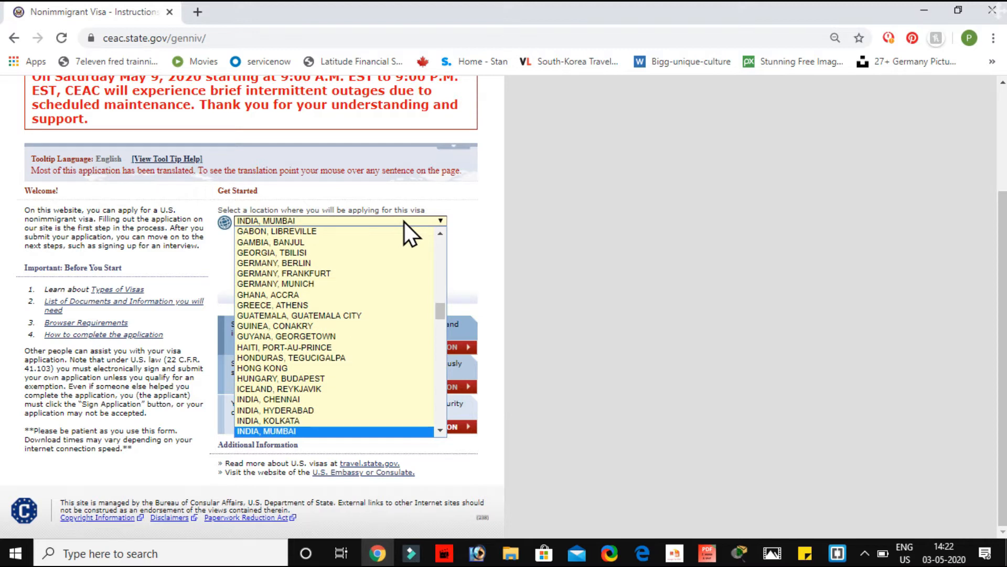
pyautogui.press('Down')
pyautogui.press('Return')
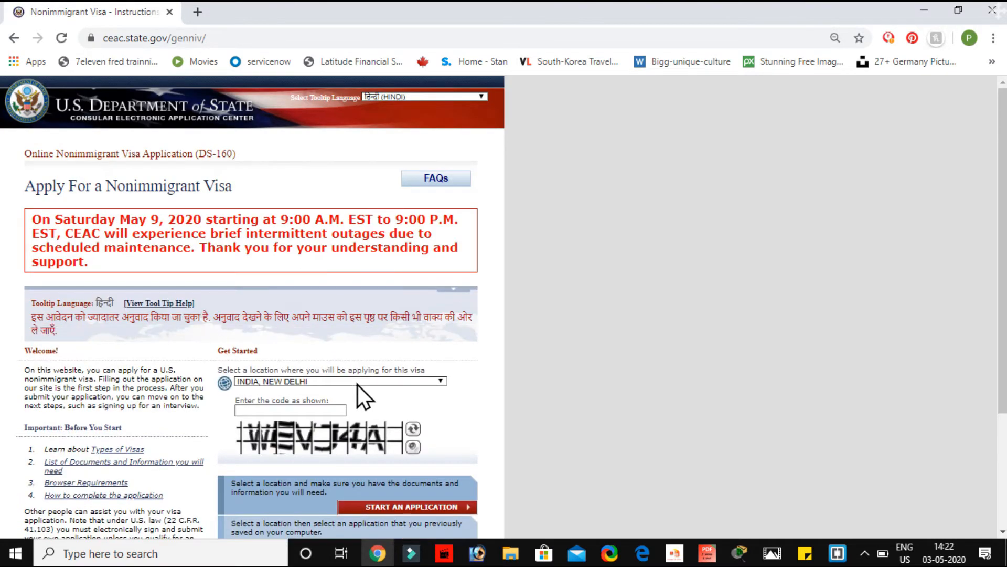
# Step: Enter the displayed CAPTCHA code and start a new application
pyautogui.scroll(-2, 252, 296)
pyautogui.click(254, 299)
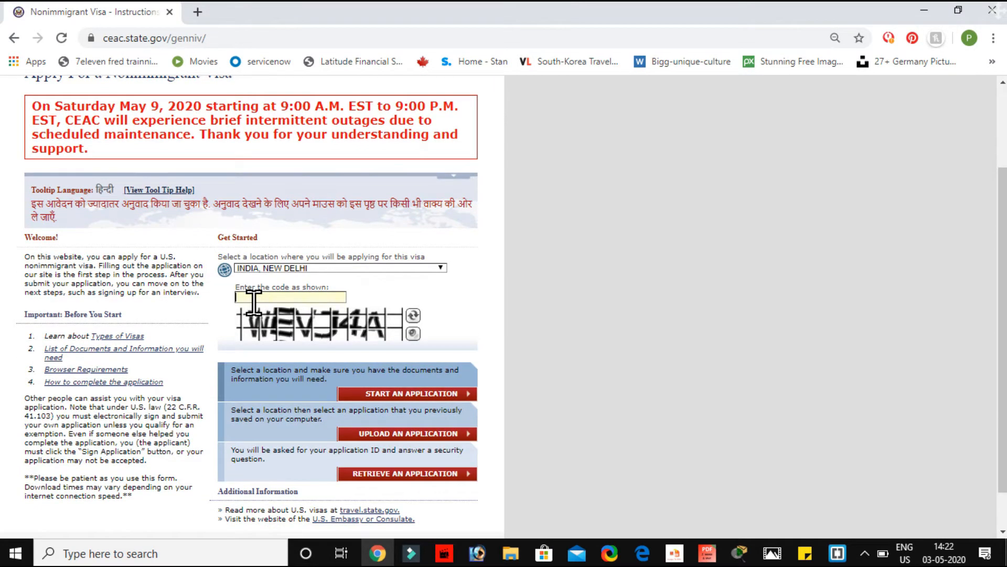
pyautogui.write('WEVJ4A')
pyautogui.scroll(-1, 402, 336)
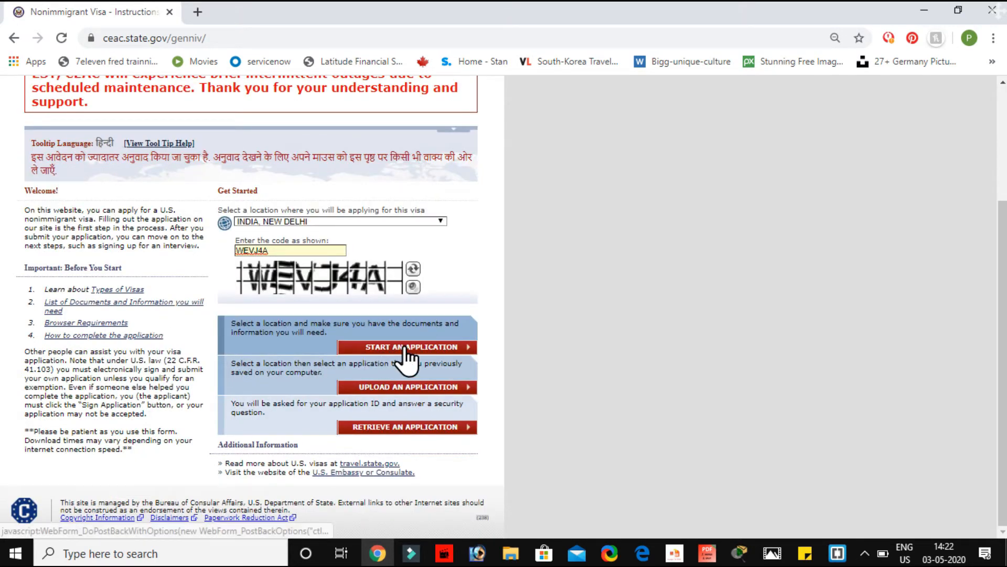
pyautogui.click(424, 346)
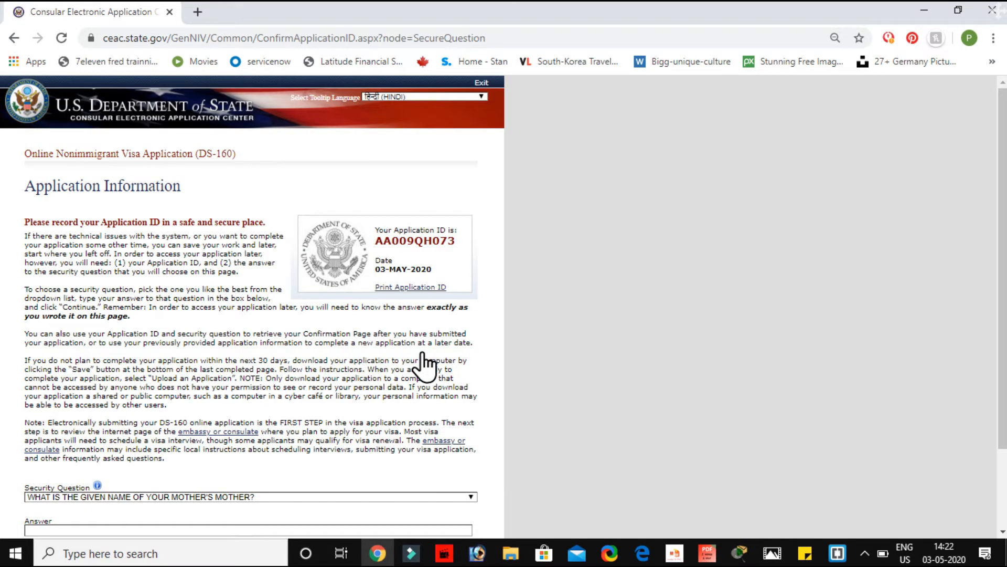
# Step: Select the Application ID to note it down
pyautogui.moveTo(376, 242); pyautogui.dragTo(464, 244)
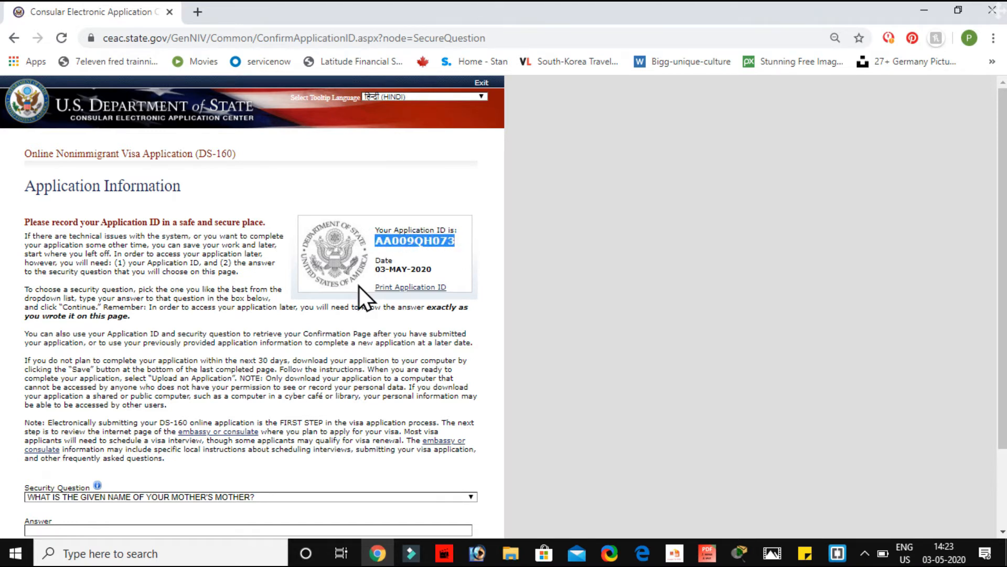
pyautogui.scroll(-2, 352, 296)
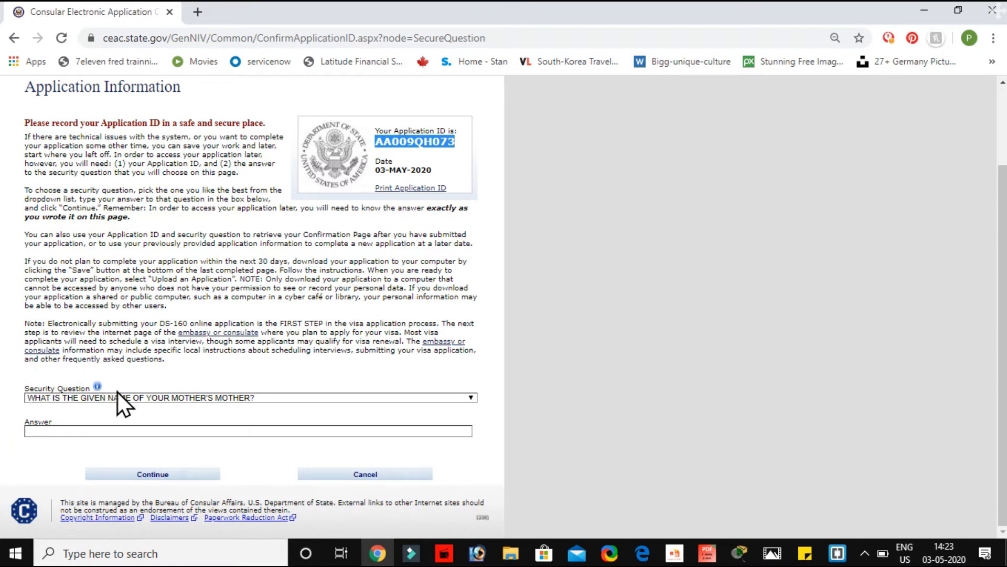
pyautogui.click(414, 393)
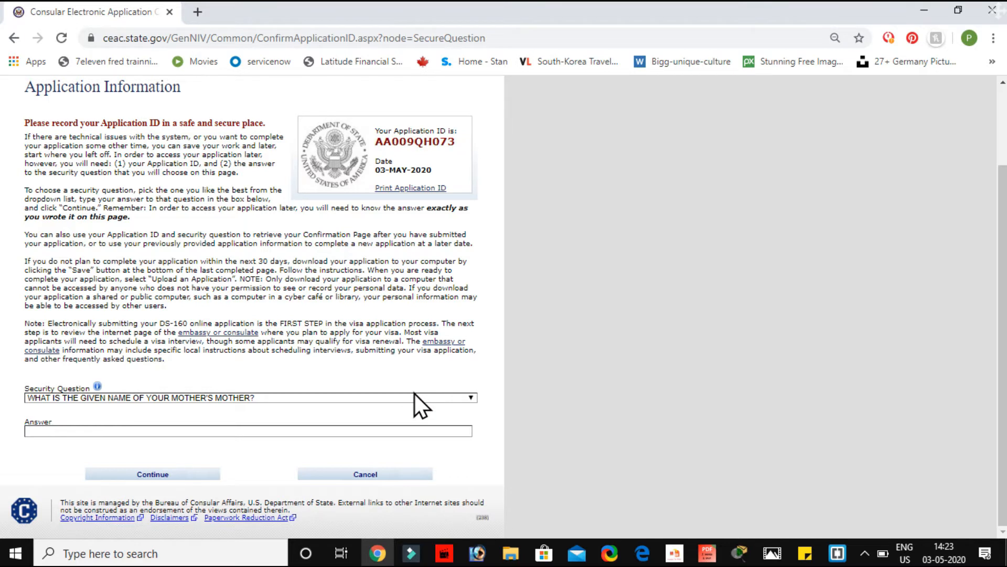
# Step: Keep the mother's-mother security question and type the security answer
pyautogui.click(429, 399)
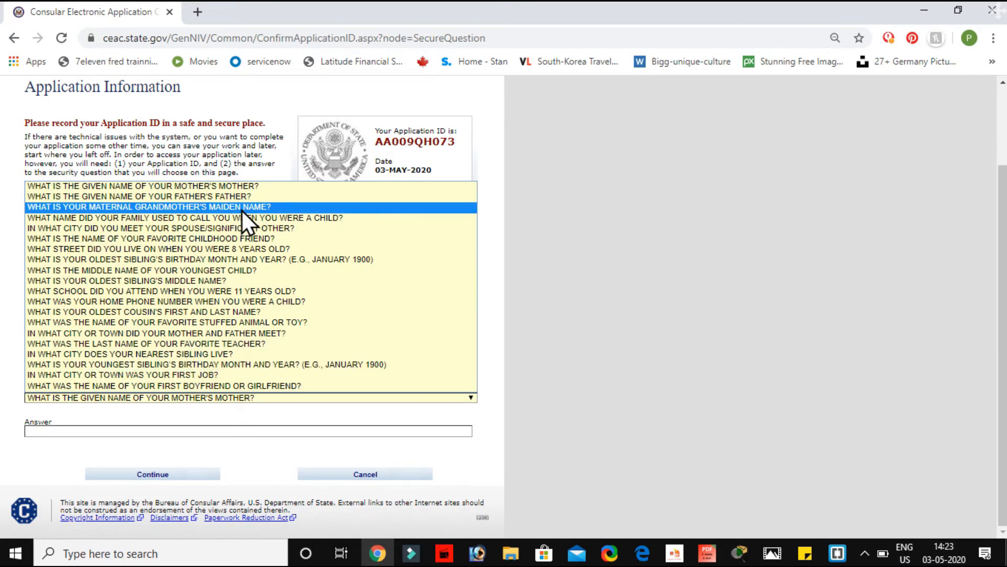
pyautogui.click(241, 186)
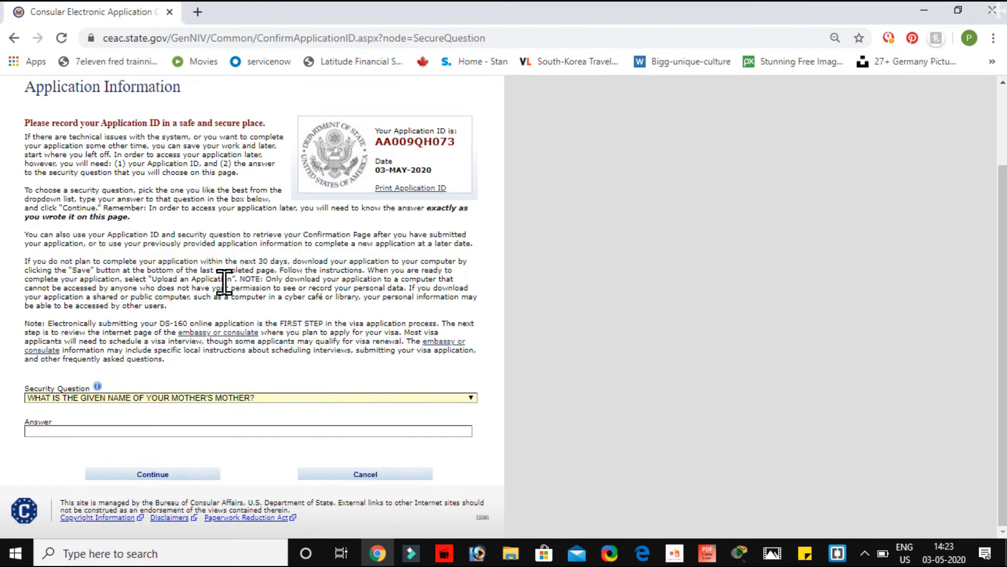
pyautogui.click(109, 426)
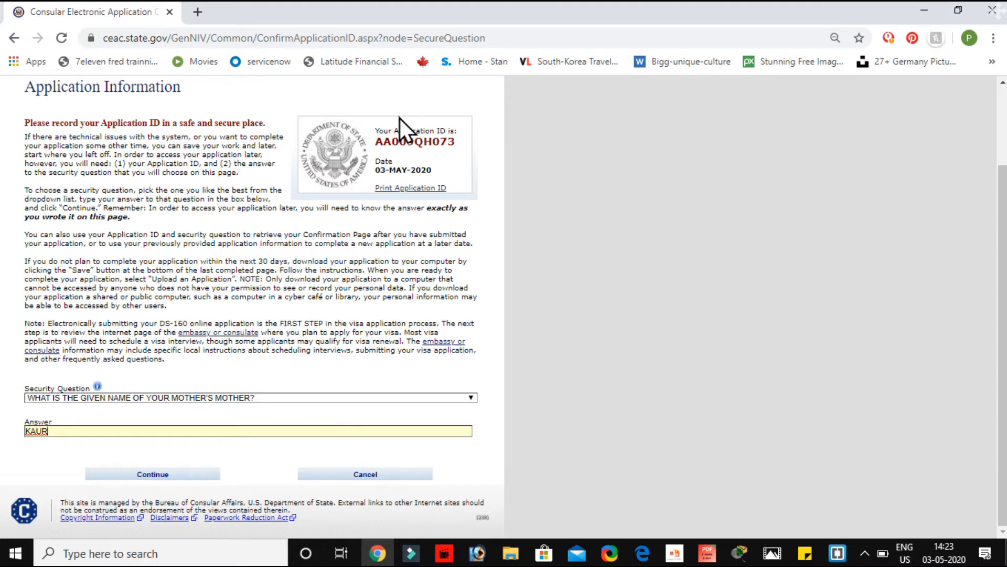
# Step: Reselect the Application ID, then continue into the application form
pyautogui.click(380, 137)
pyautogui.moveTo(380, 137); pyautogui.dragTo(469, 137)
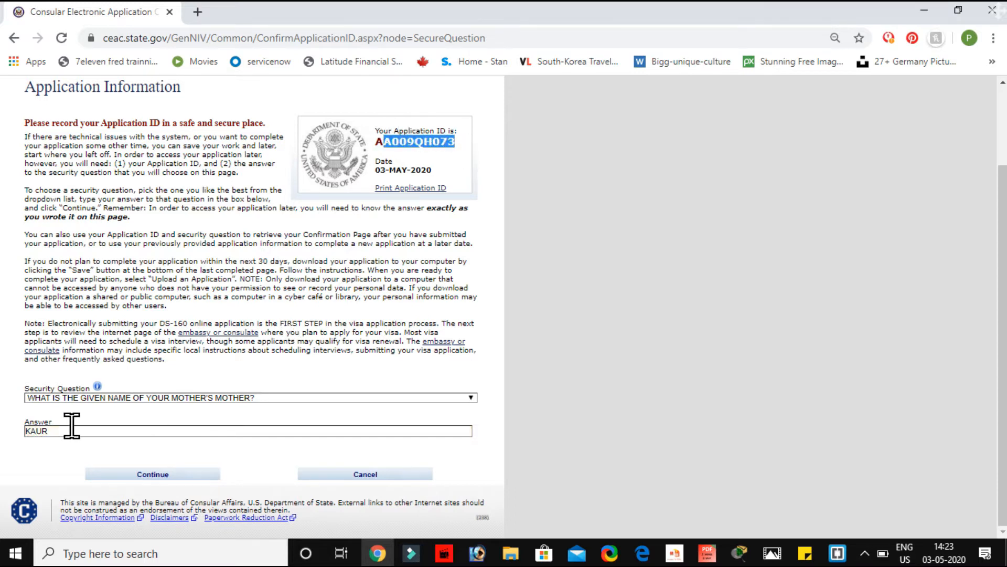
pyautogui.click(158, 478)
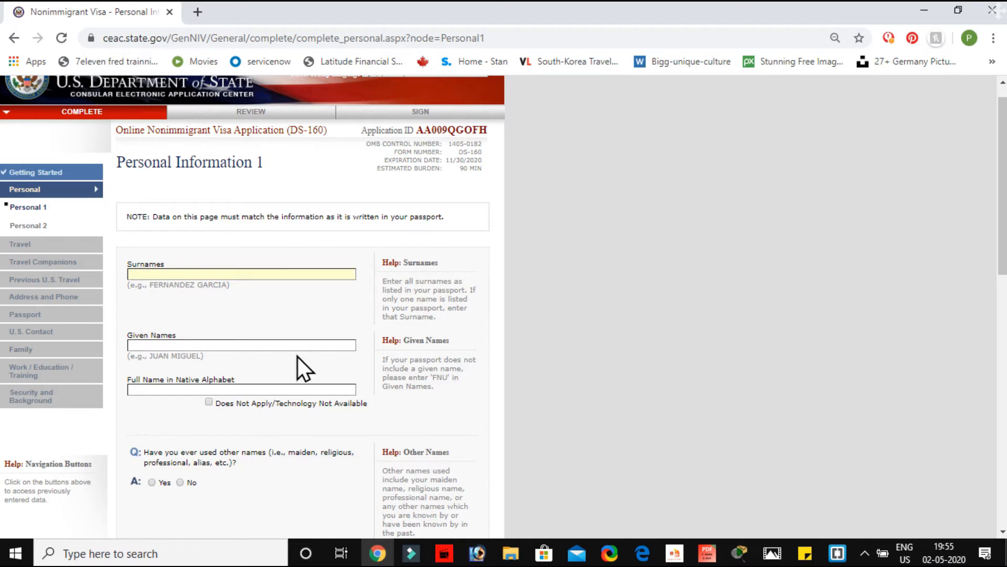
# Step: Enter the applicant's surname and mark the native-alphabet full name Does Not Apply
pyautogui.click(197, 281)
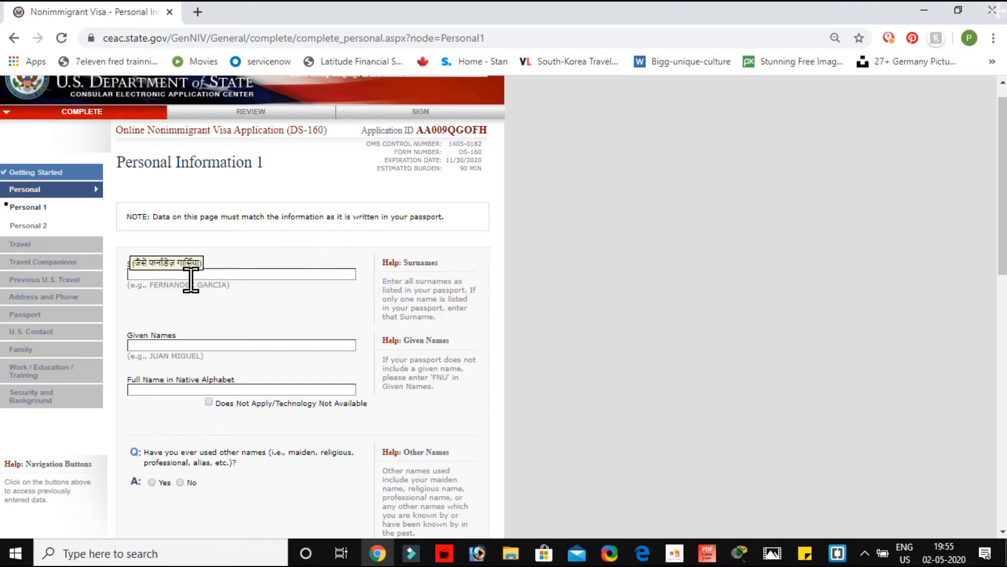
pyautogui.click(184, 274)
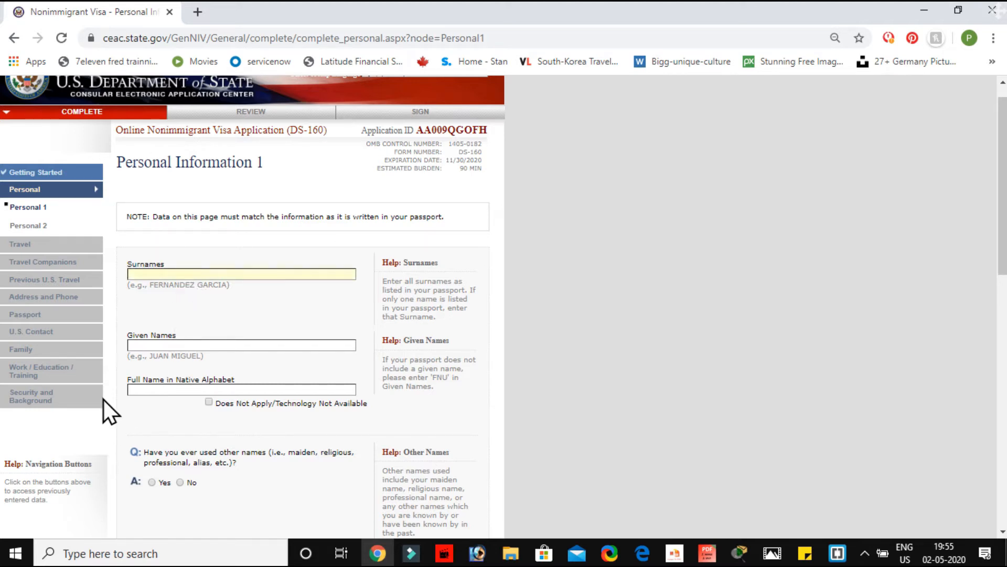
pyautogui.click(139, 346)
pyautogui.click(140, 274)
pyautogui.write('P')
pyautogui.write('K')
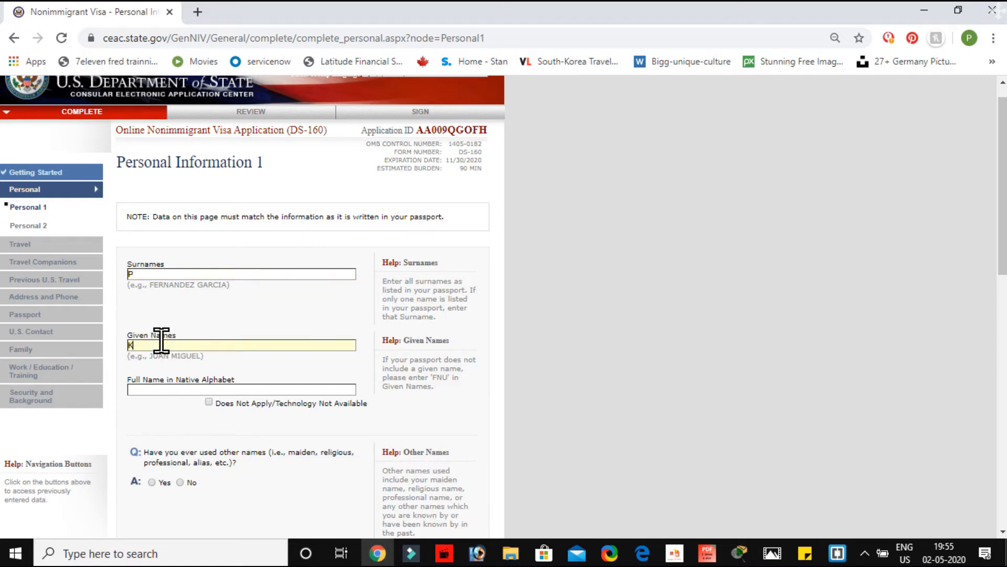
pyautogui.scroll(-2, 180, 382)
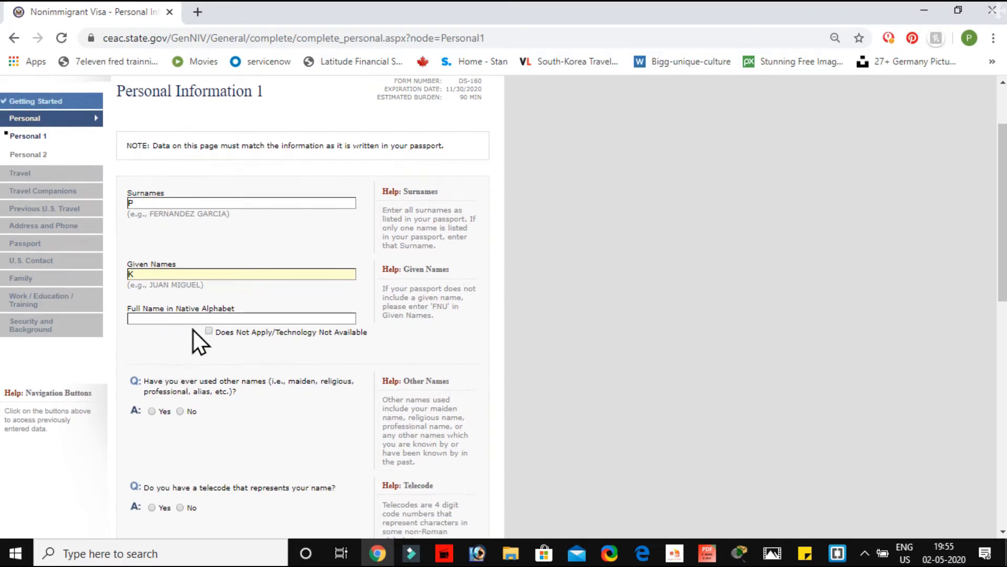
pyautogui.click(210, 333)
# Step: Answer No to having used other names and to having a telecode
pyautogui.scroll(-3, 211, 334)
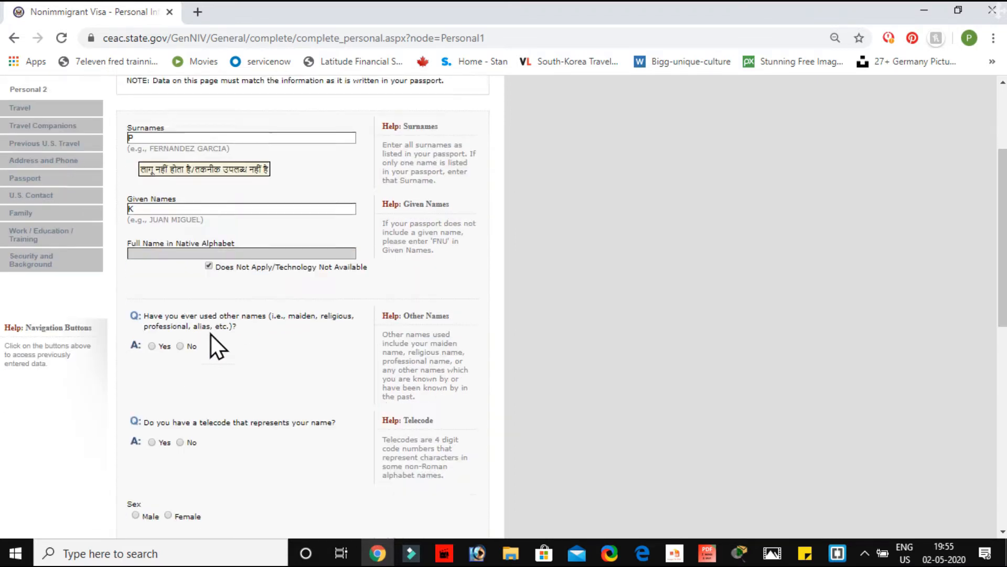
pyautogui.scroll(-1, 211, 335)
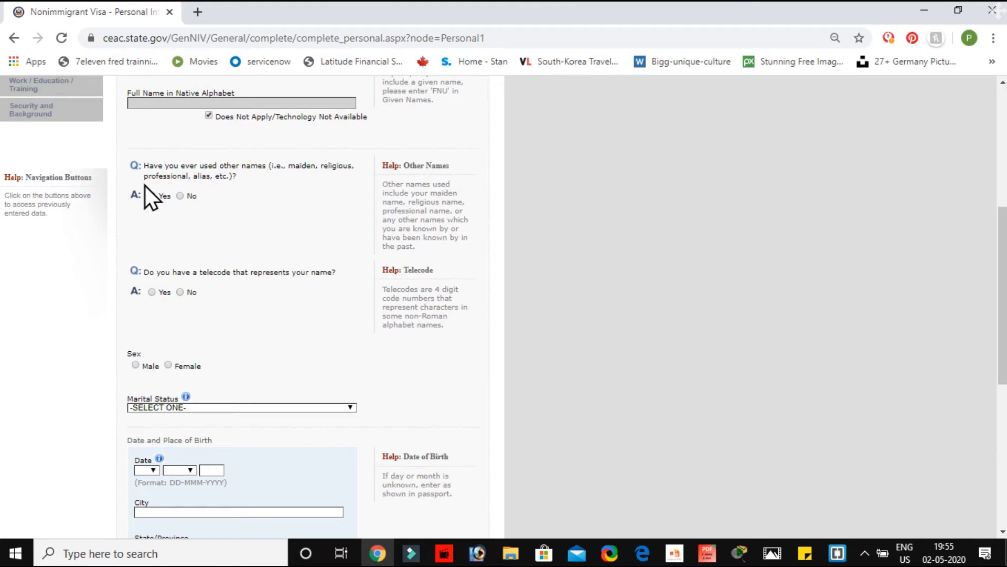
pyautogui.click(180, 196)
pyautogui.scroll(-1, 220, 308)
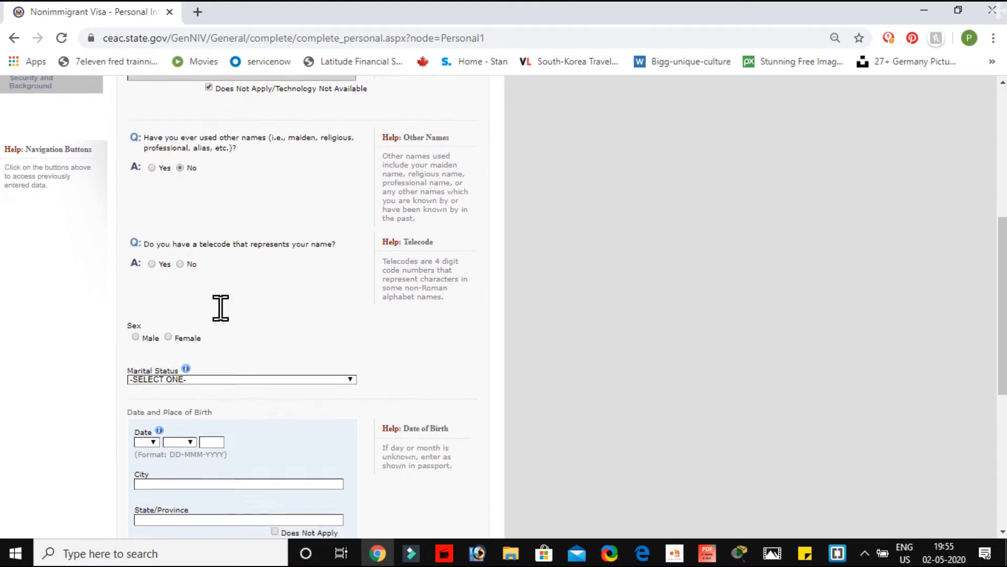
pyautogui.scroll(5, 210, 304)
pyautogui.scroll(-4, 209, 377)
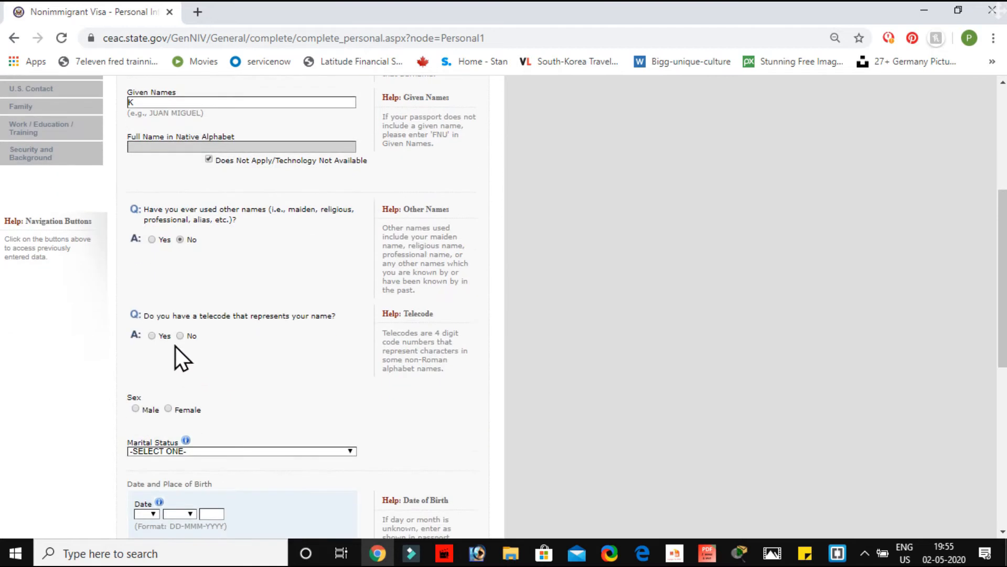
pyautogui.click(181, 335)
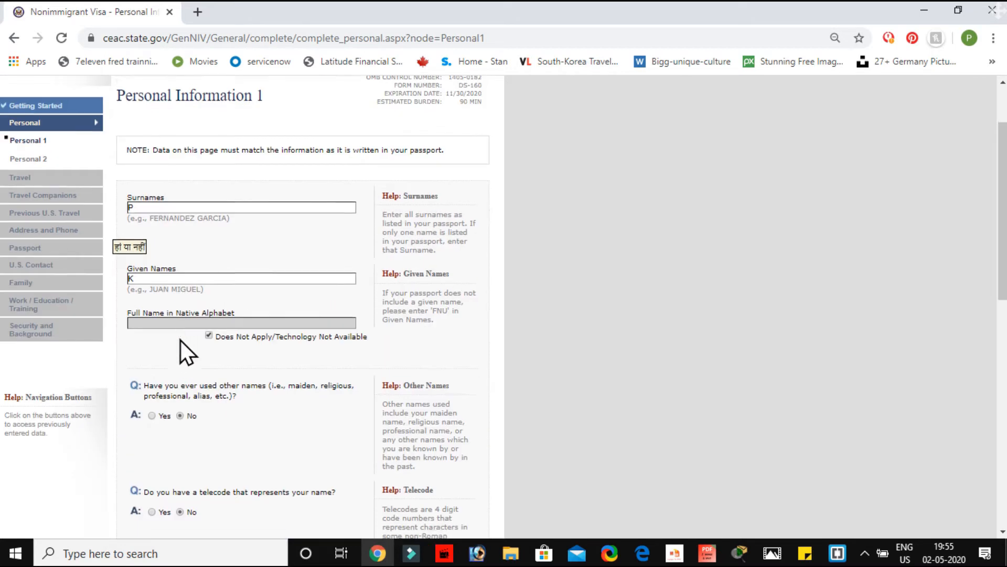
# Step: Set sex to Male and bring up the Marital Status choices
pyautogui.scroll(-5, 180, 340)
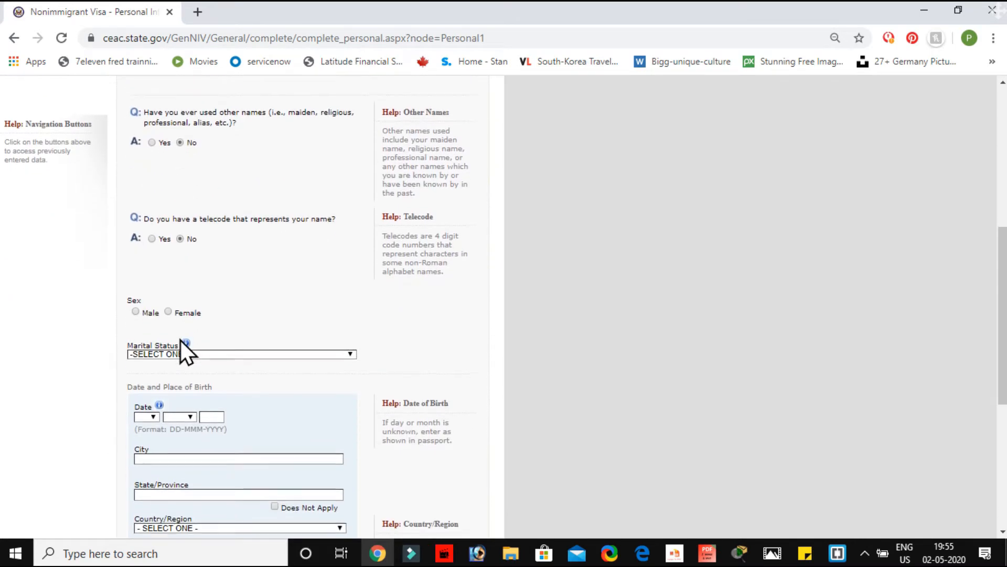
pyautogui.click(134, 311)
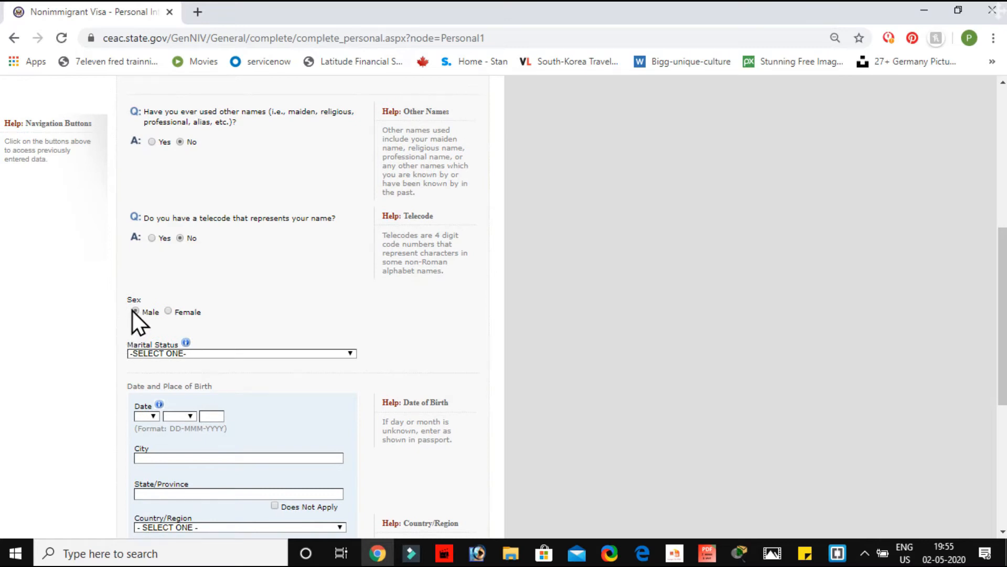
pyautogui.scroll(-1, 191, 324)
pyautogui.click(298, 285)
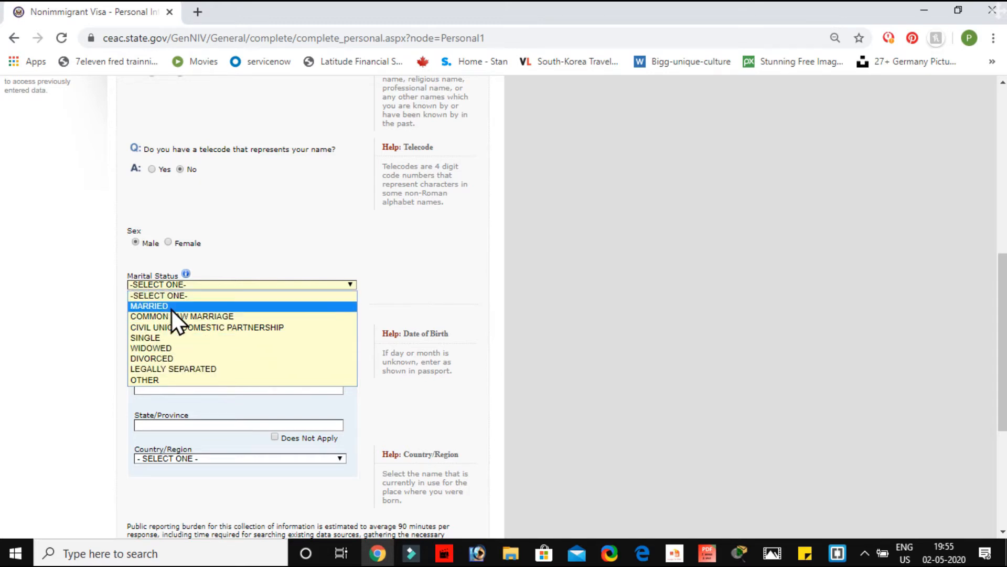
# Step: Set marital status to SINGLE and date of birth to 03 FEB 1987
pyautogui.click(172, 339)
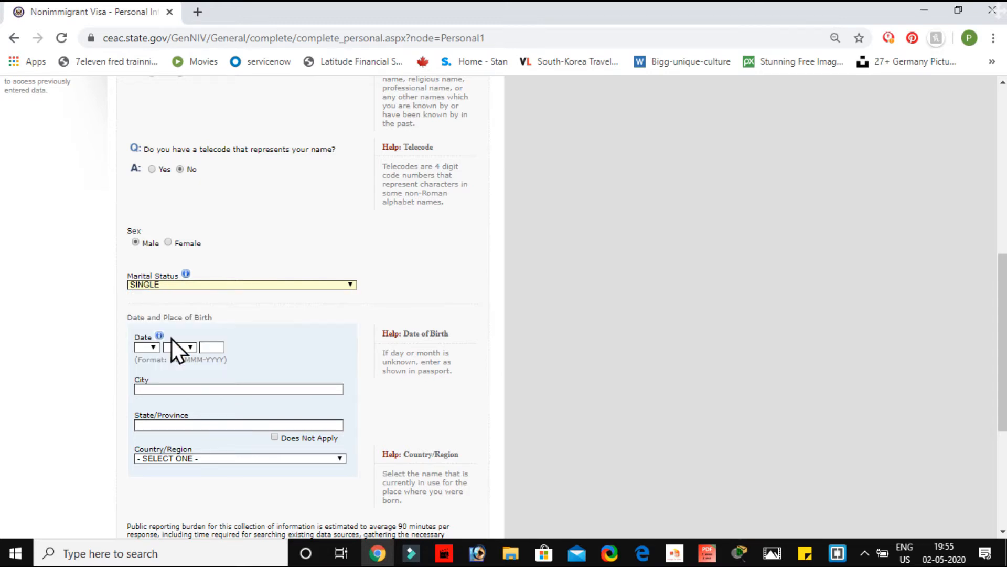
pyautogui.scroll(-1, 176, 335)
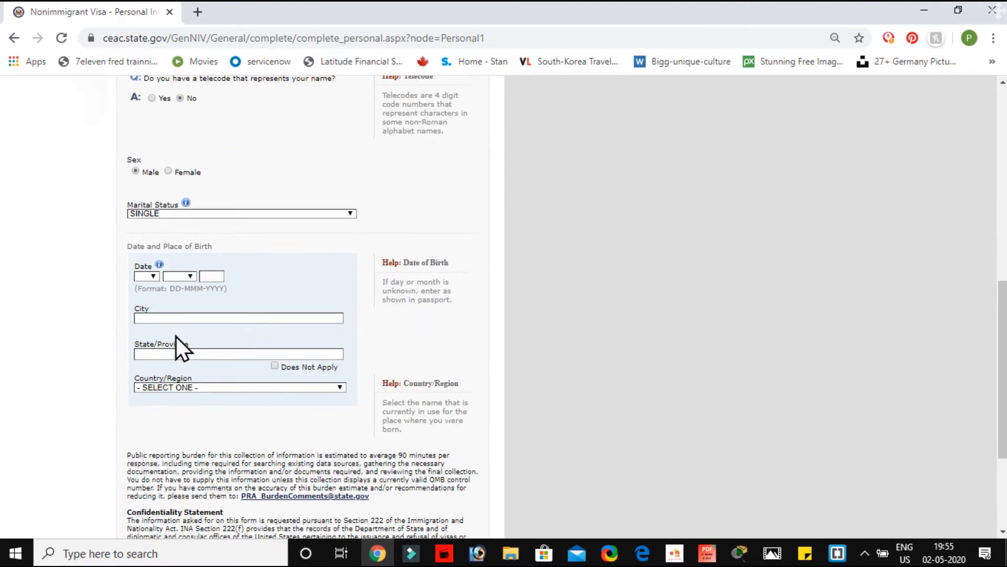
pyautogui.click(147, 278)
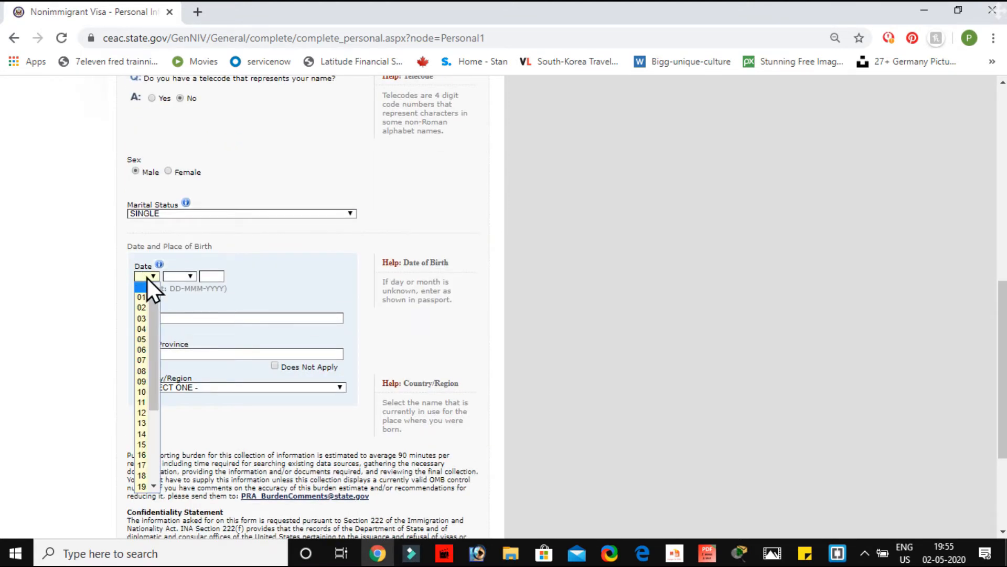
pyautogui.click(142, 318)
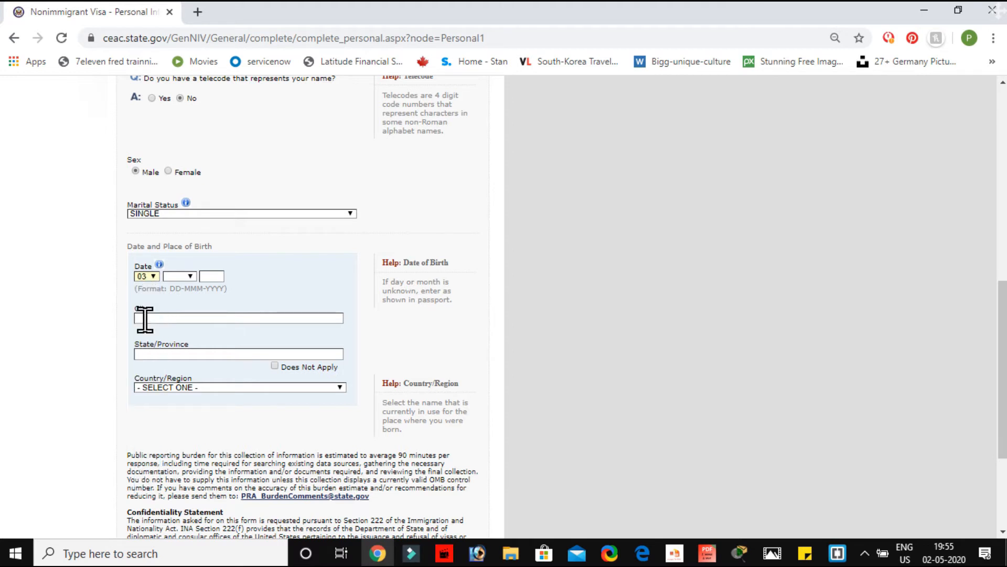
pyautogui.click(191, 273)
pyautogui.click(181, 308)
pyautogui.click(210, 276)
pyautogui.write('1987')
# Step: Enter NEW DELHI as city of birth and mark state of birth Does Not Apply
pyautogui.click(203, 318)
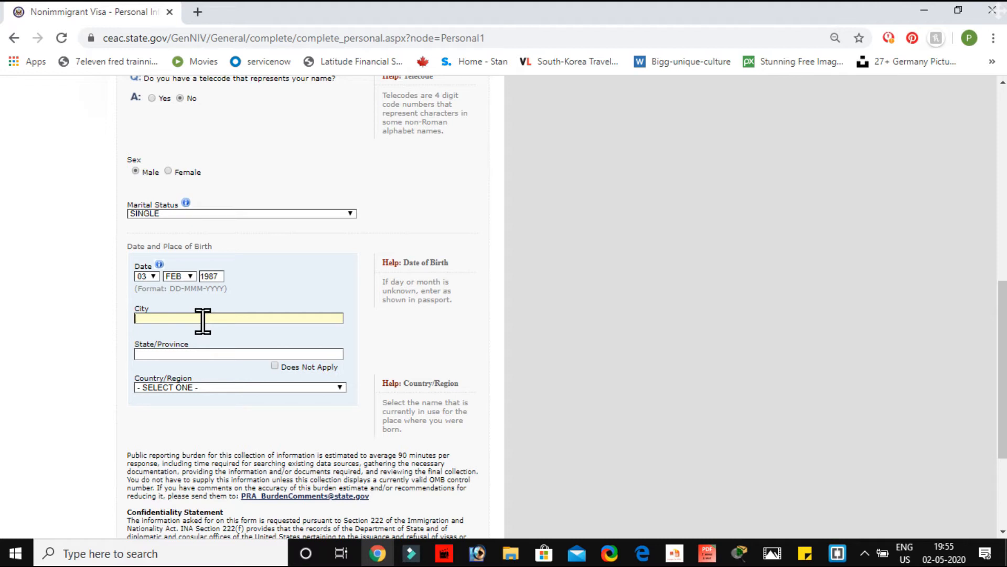
pyautogui.scroll(8, 202, 320)
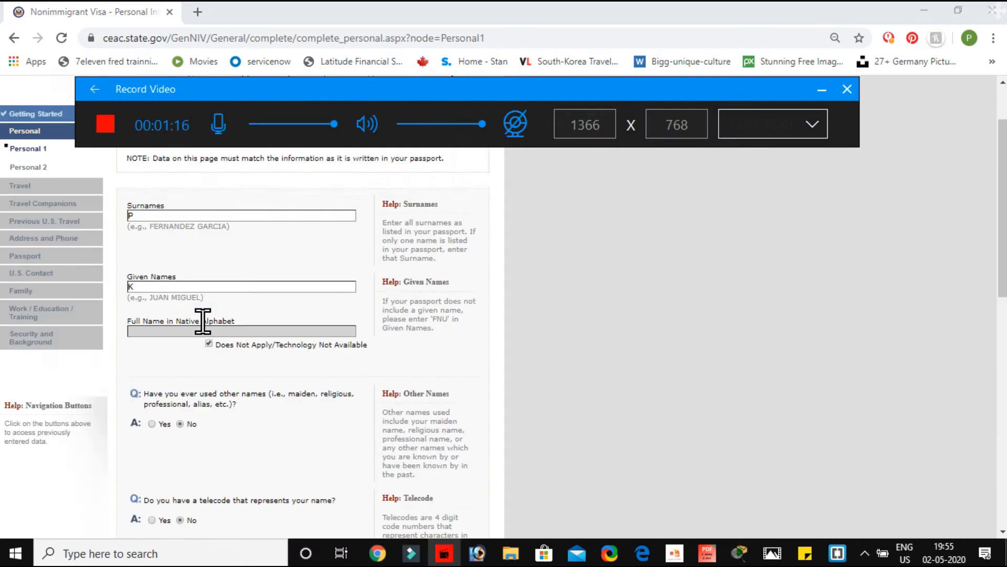
pyautogui.scroll(-10, 202, 320)
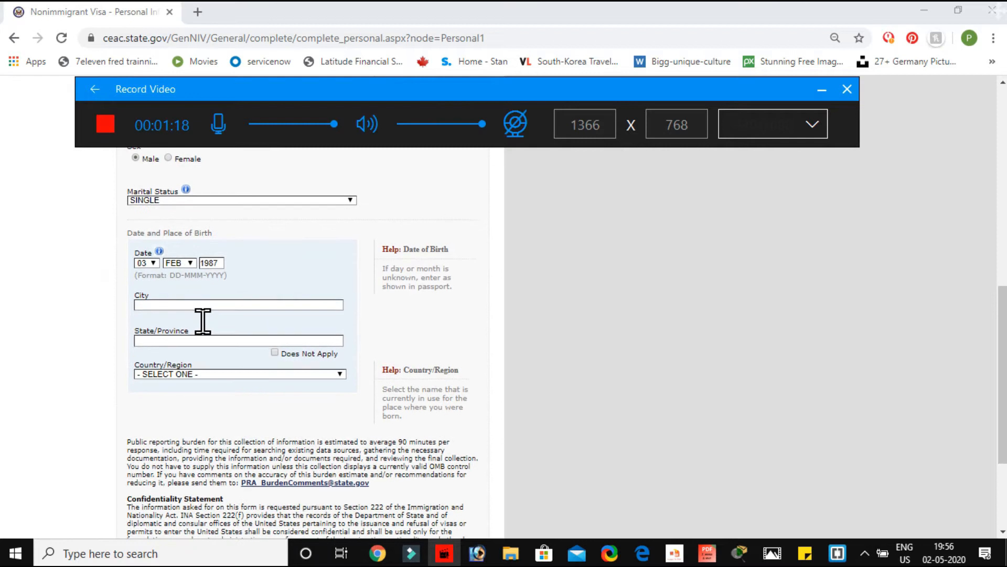
pyautogui.click(181, 294)
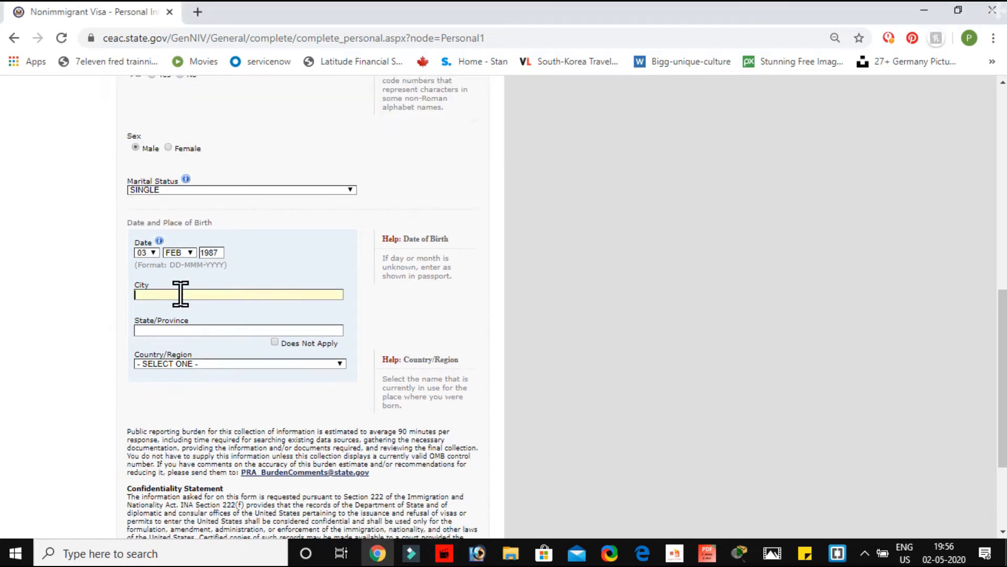
pyautogui.write('NEW DELHI')
pyautogui.click(277, 342)
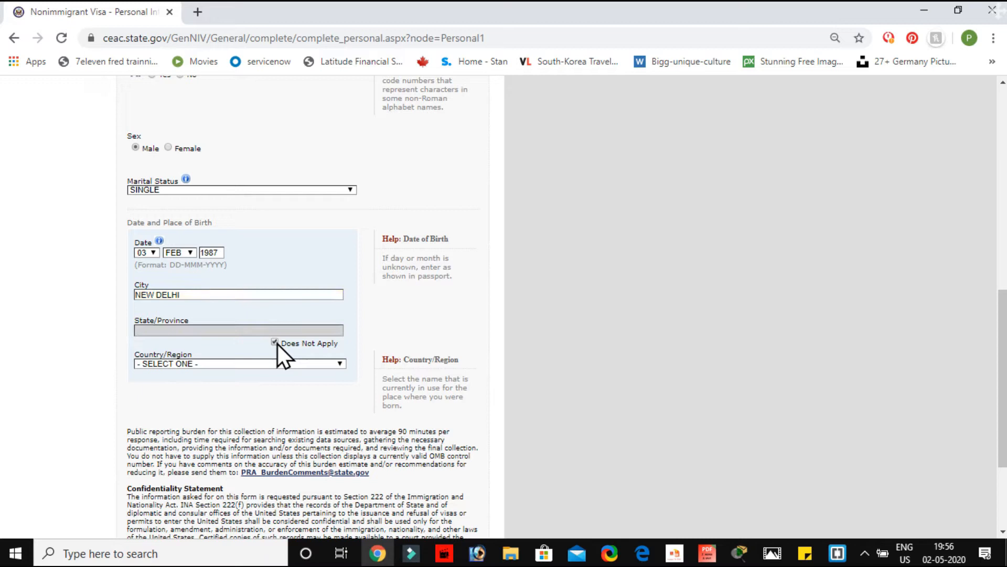
# Step: Choose INDIA as country of birth and continue to Personal Information 2
pyautogui.click(328, 363)
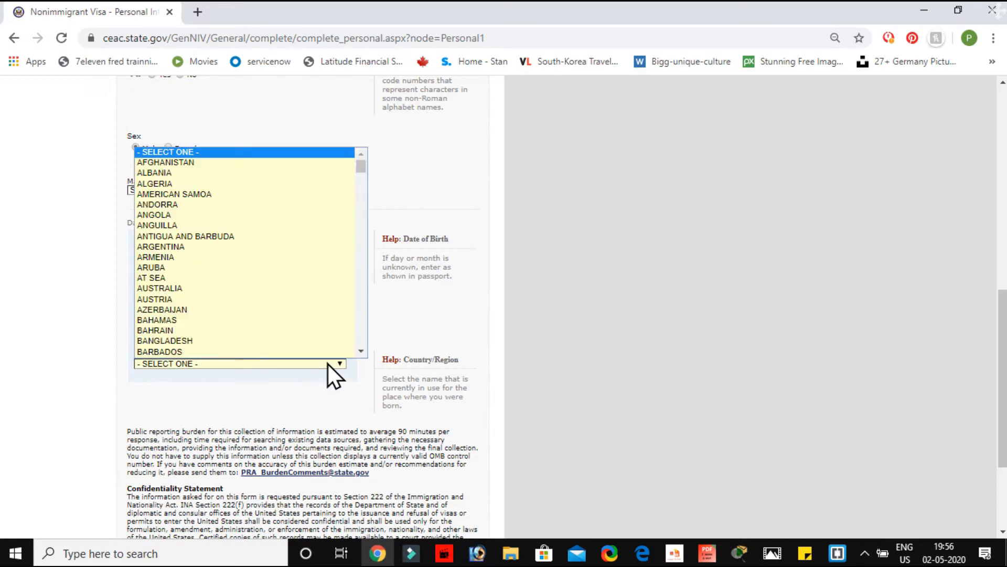
pyautogui.press('i')
pyautogui.press('Return')
pyautogui.press('Down')
pyautogui.scroll(-3, 322, 466)
pyautogui.click(441, 445)
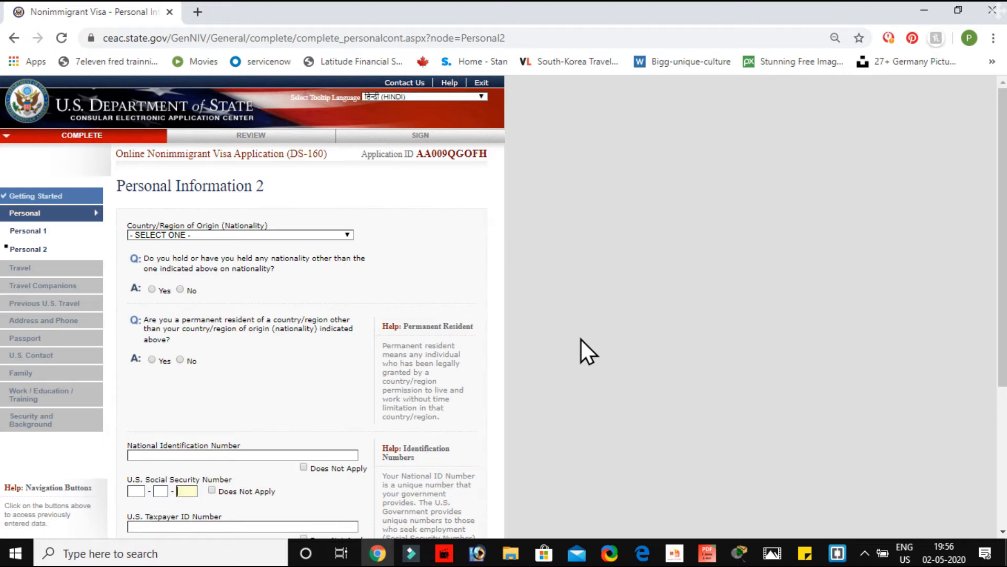
# Step: Answer No to holding another nationality
pyautogui.scroll(-3, 582, 339)
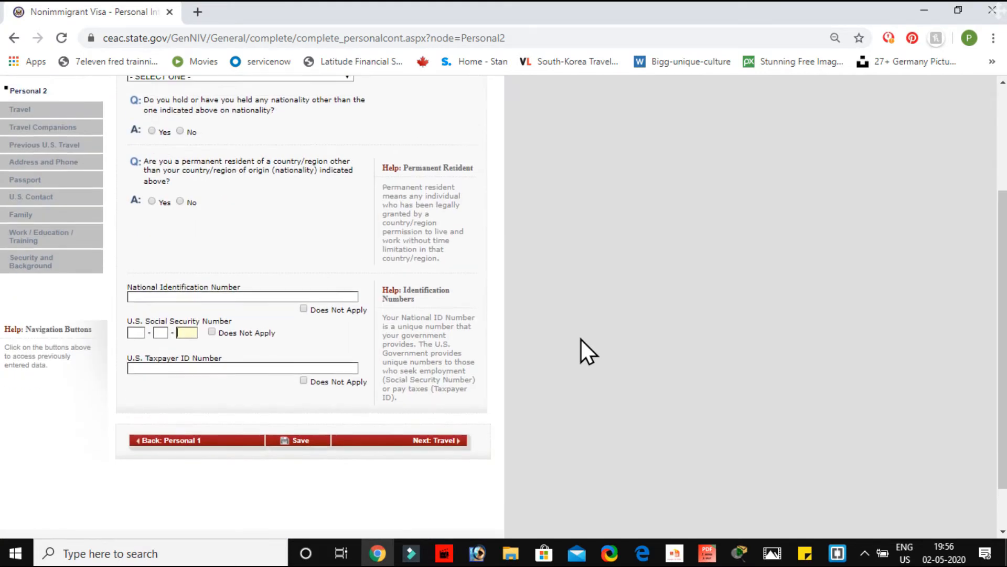
pyautogui.scroll(1, 581, 339)
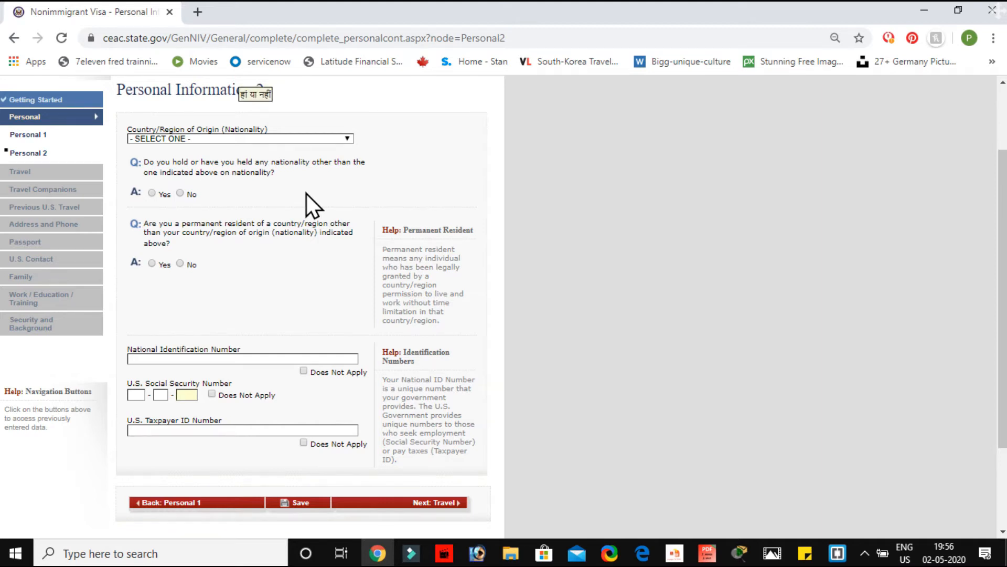
pyautogui.click(180, 194)
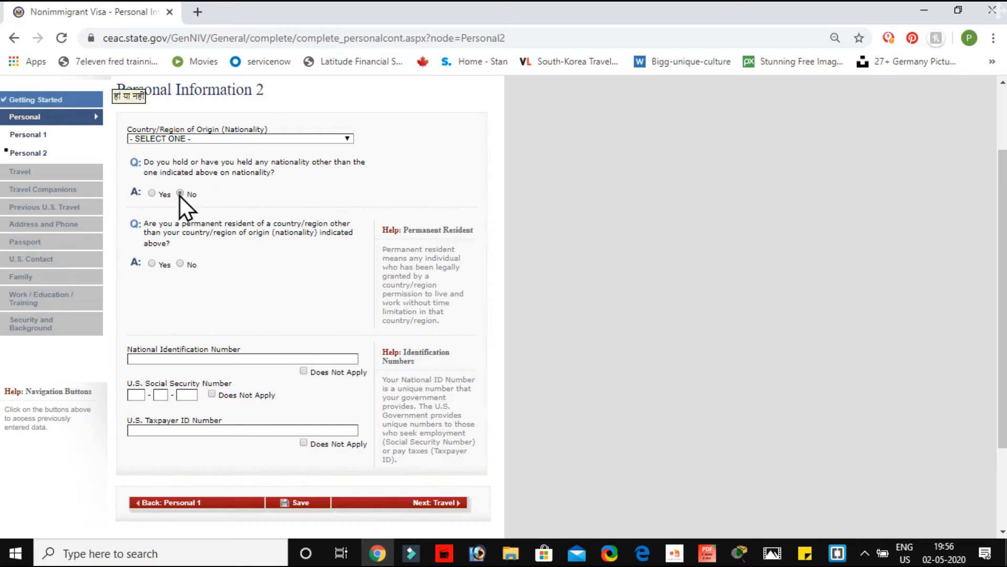
pyautogui.scroll(2, 199, 268)
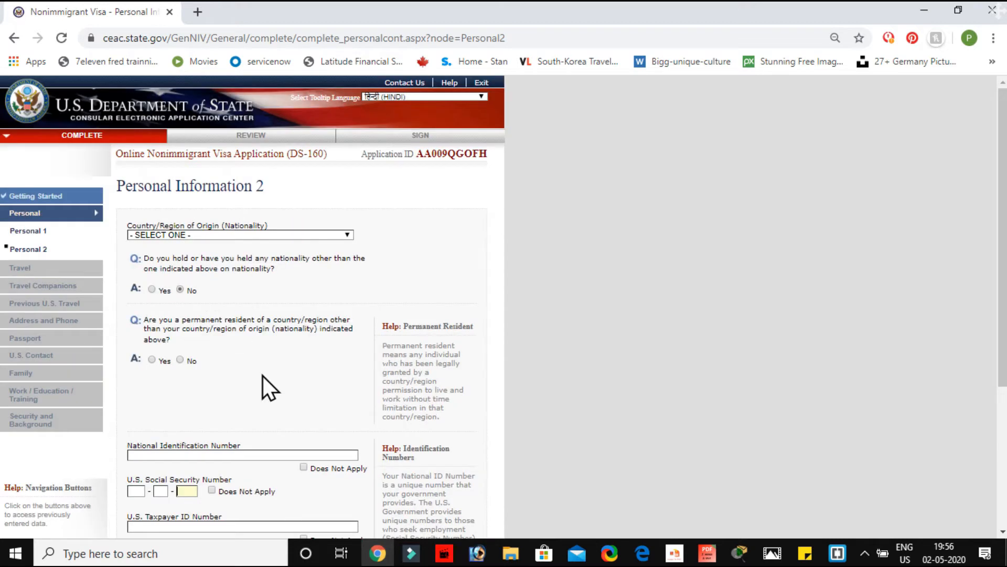
pyautogui.scroll(-2, 263, 375)
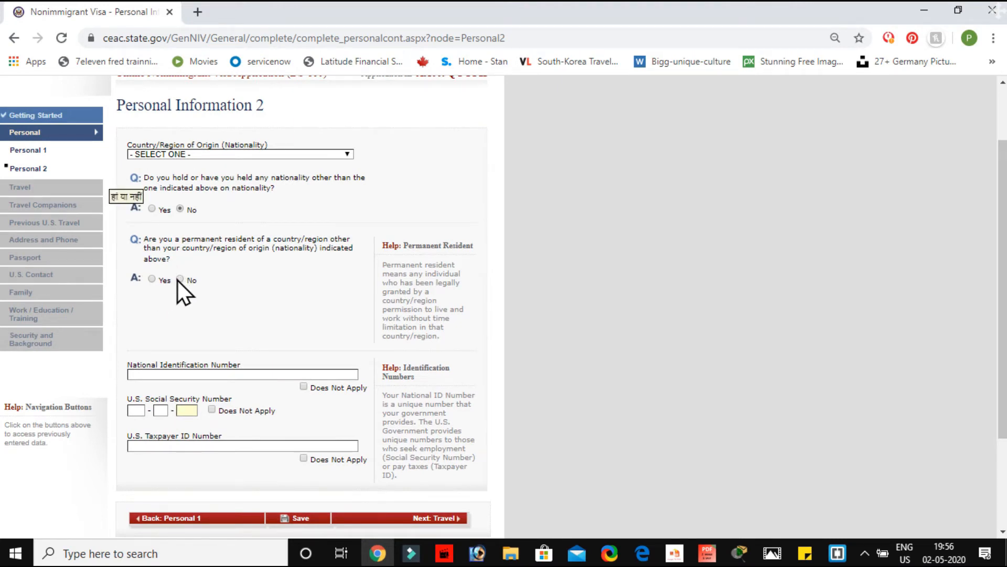
pyautogui.scroll(-2, 278, 297)
pyautogui.scroll(3, 278, 297)
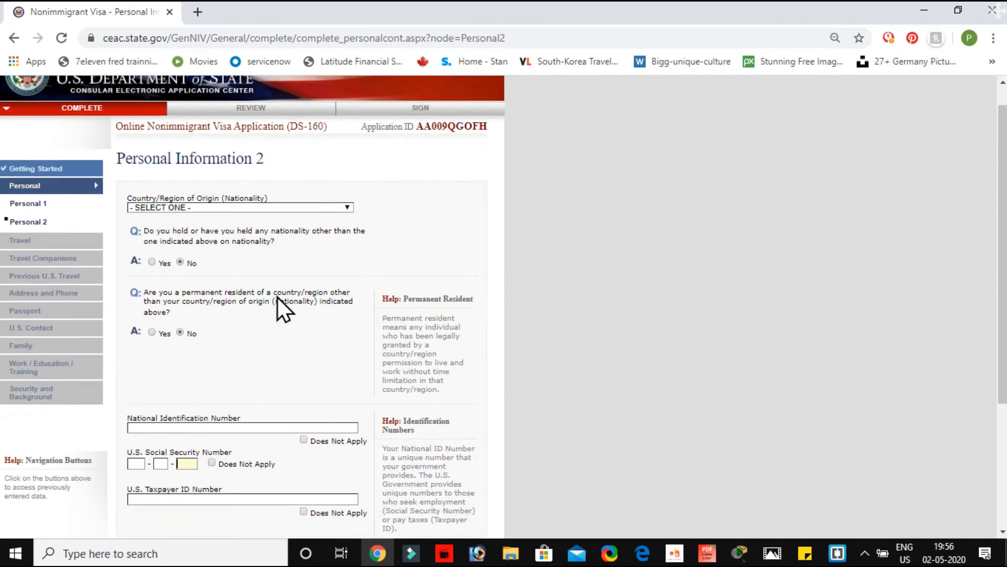
pyautogui.scroll(-3, 278, 297)
pyautogui.scroll(-1, 278, 297)
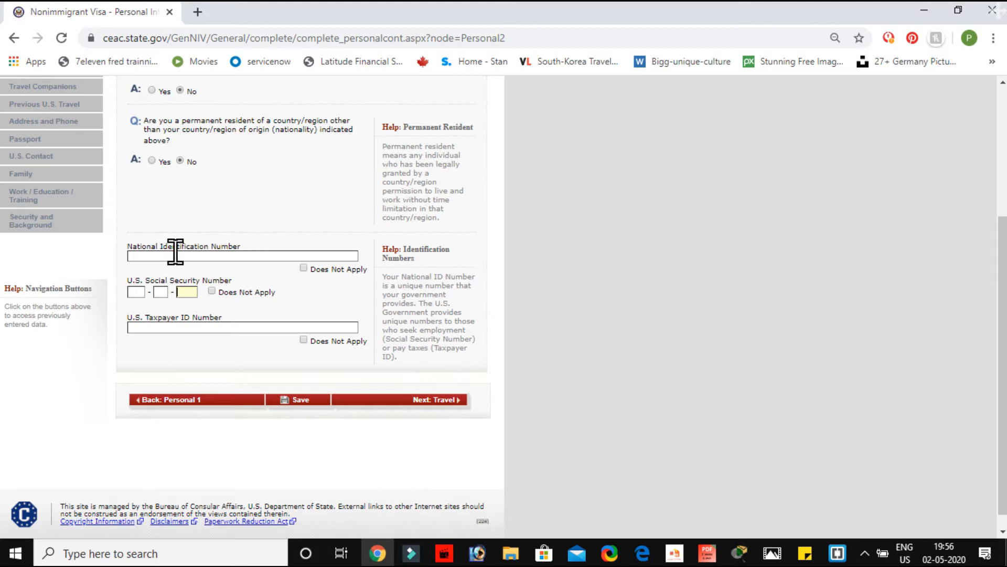
# Step: Mark National ID, U.S. SSN and U.S. Taxpayer ID Does Not Apply, then go to Travel
pyautogui.click(304, 268)
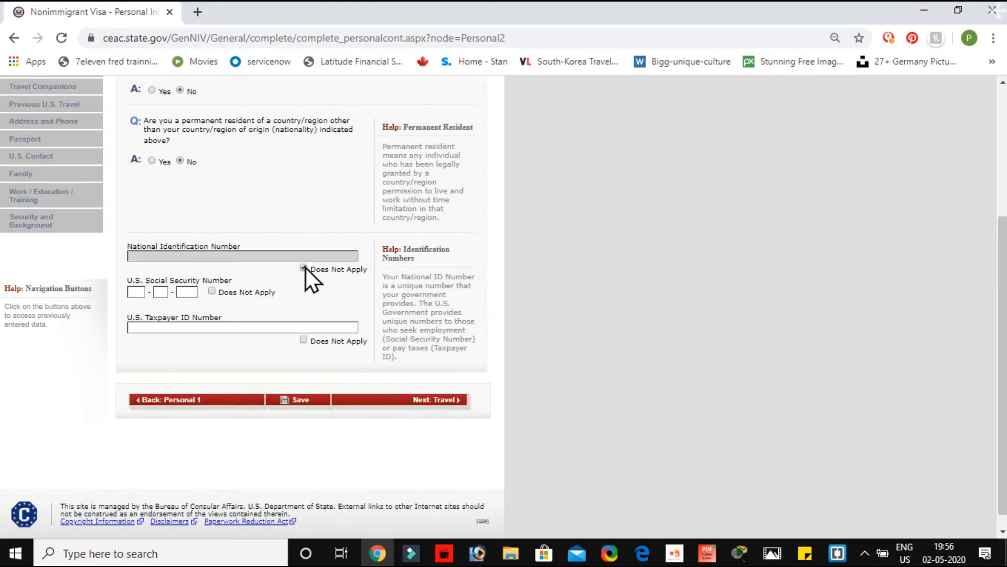
pyautogui.click(213, 291)
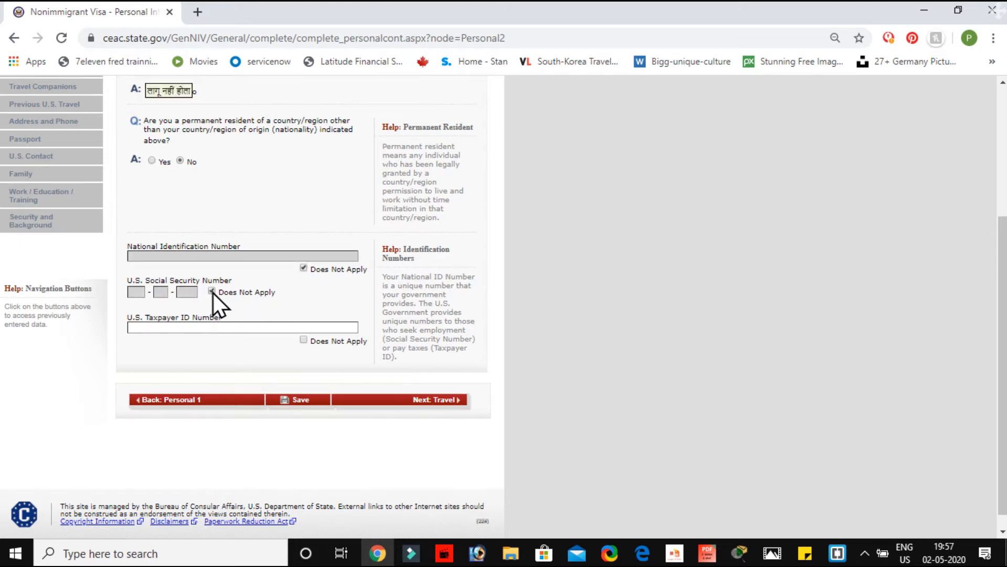
pyautogui.click(305, 341)
pyautogui.click(413, 402)
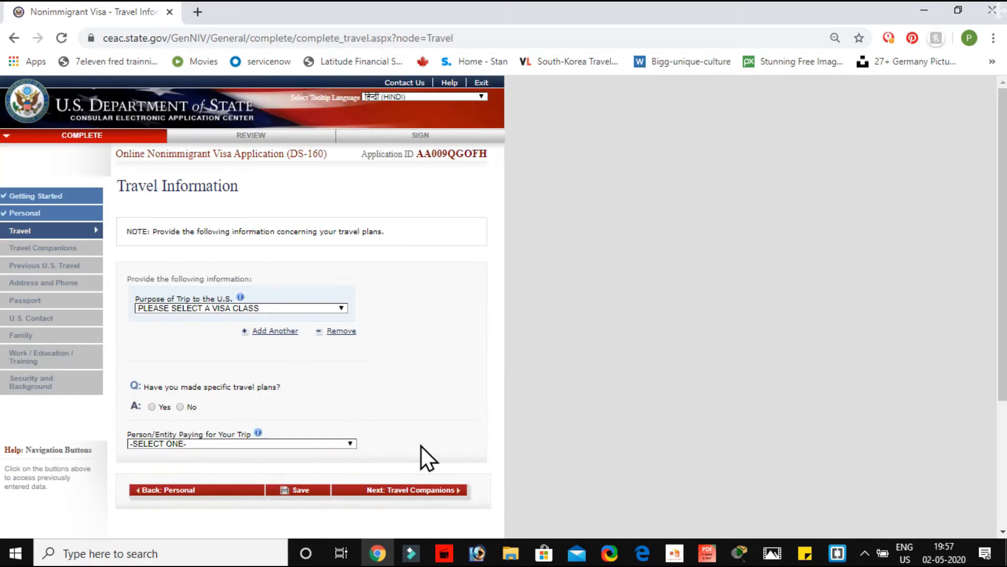
# Step: Set trip purpose to TEMP. BUSINESS PLEASURE VISITOR (B), specifically B1/B2 business and tourism
pyautogui.scroll(-2, 421, 446)
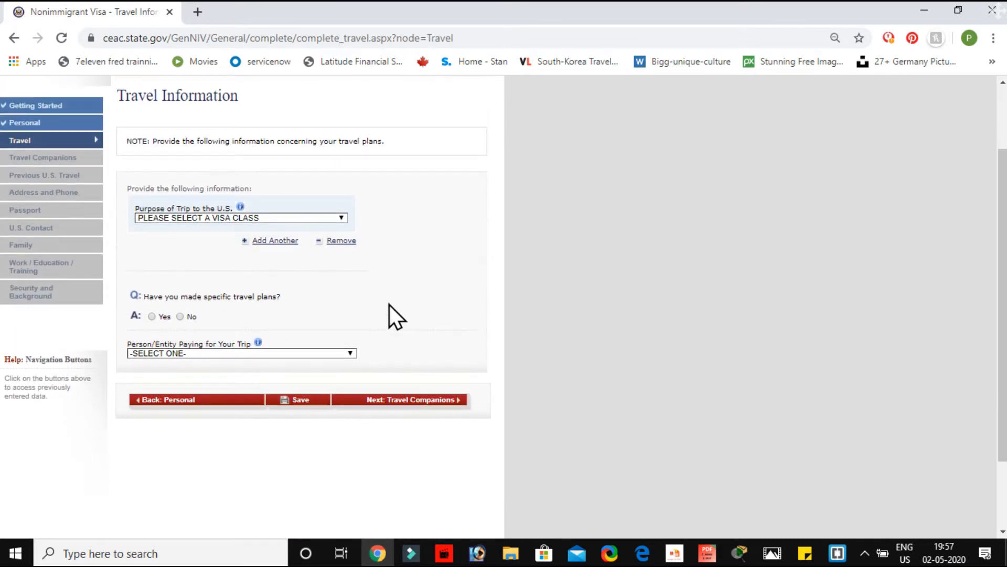
pyautogui.click(342, 218)
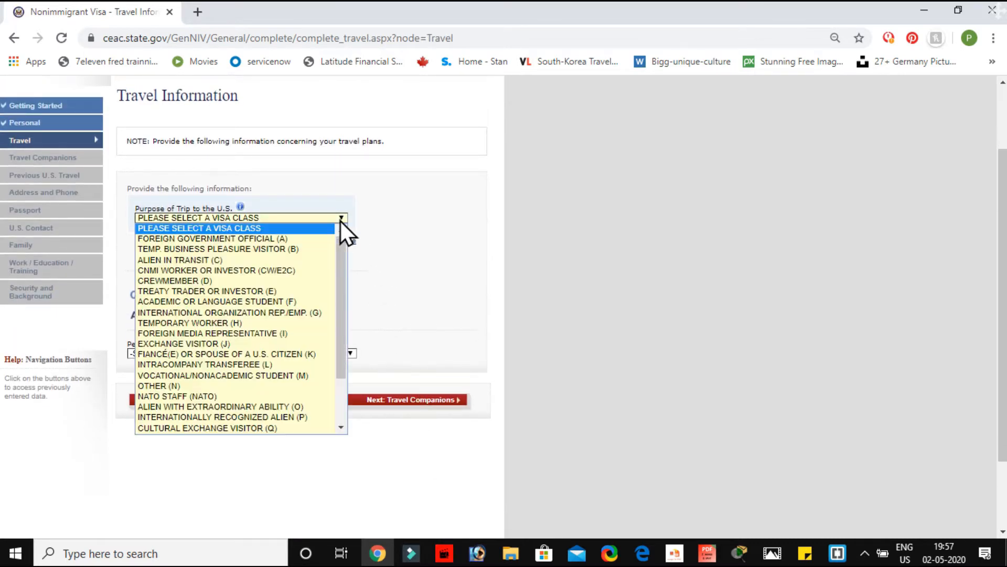
pyautogui.click(258, 250)
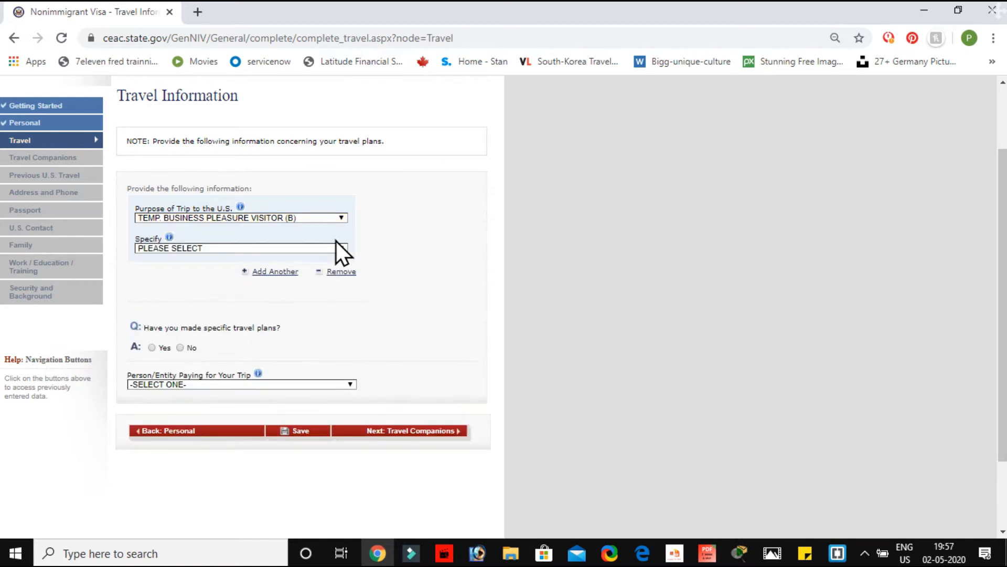
pyautogui.click(337, 249)
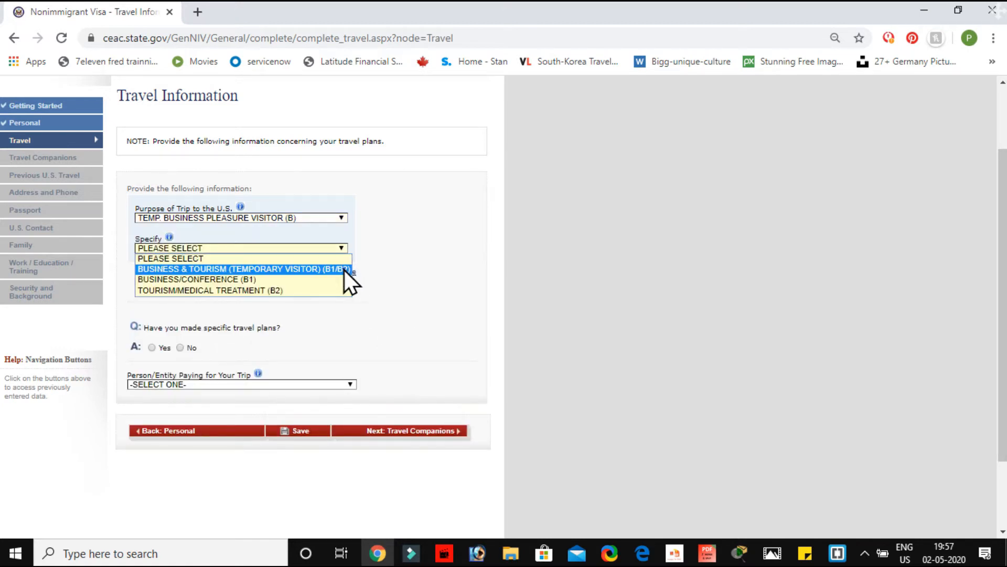
pyautogui.click(345, 269)
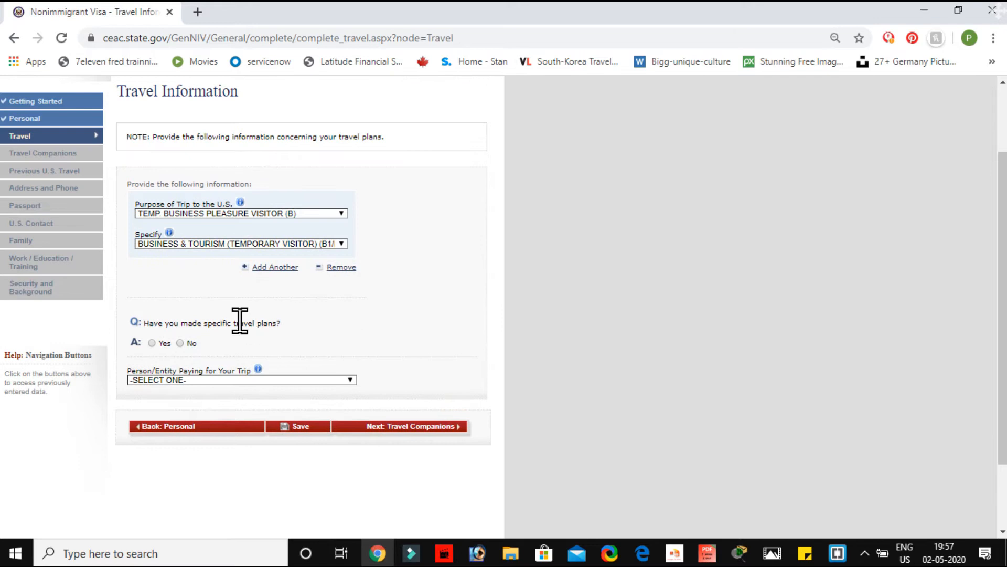
pyautogui.scroll(-2, 238, 322)
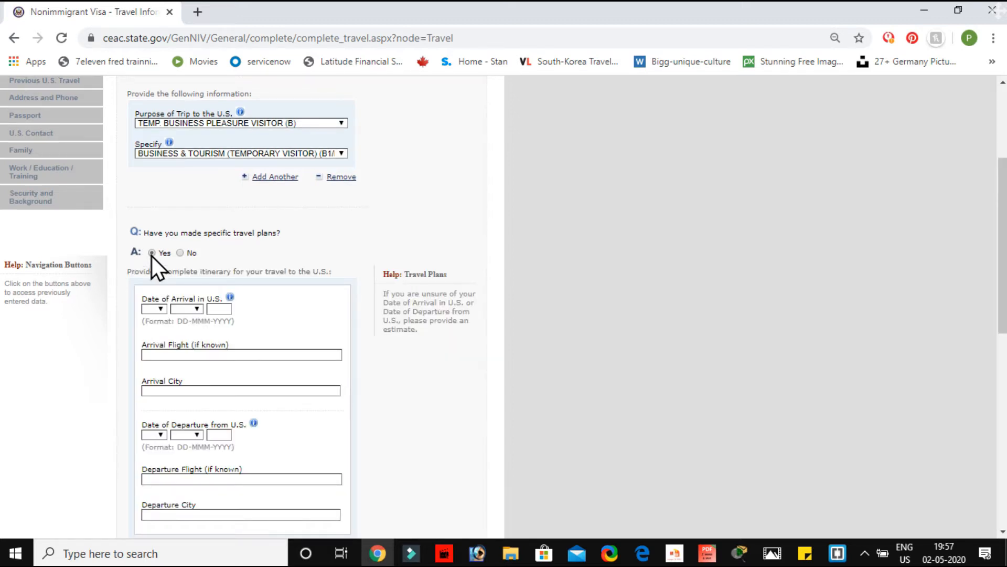
pyautogui.moveTo(206, 345)
pyautogui.scroll(-2, 206, 345)
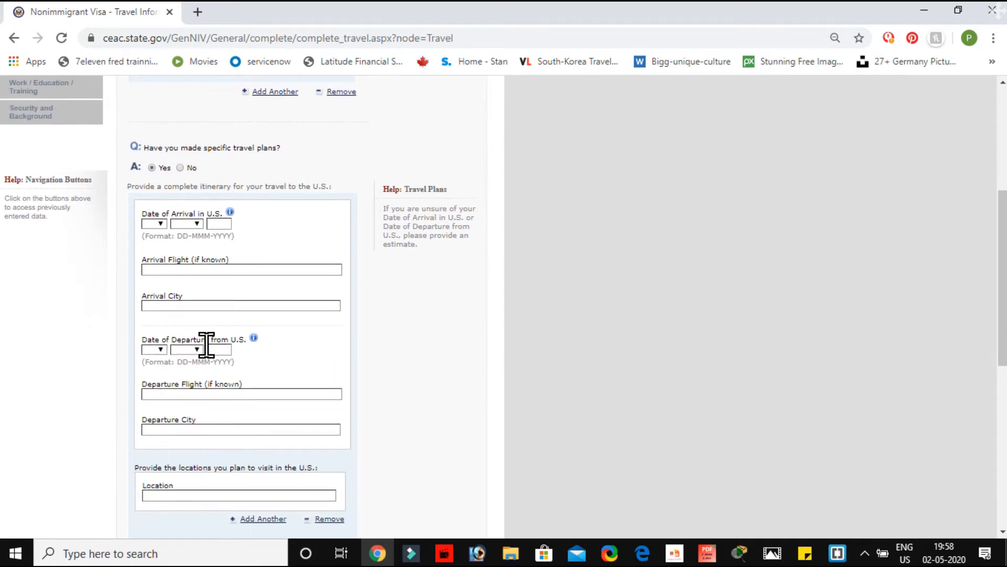
# Step: Set the arrival date to 03 FEB 2021 and arrival city to NEW YORK
pyautogui.click(160, 224)
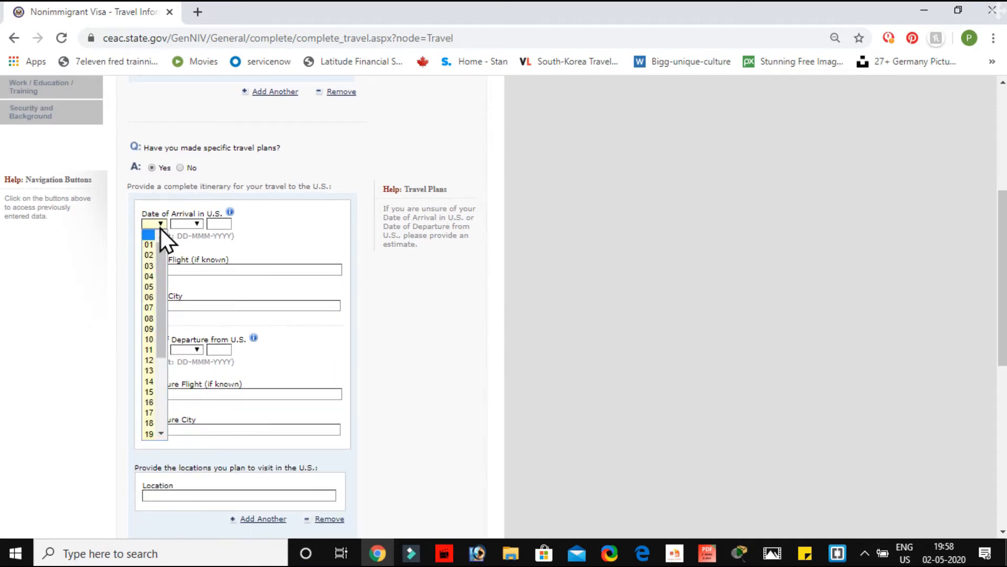
pyautogui.click(155, 266)
pyautogui.click(193, 222)
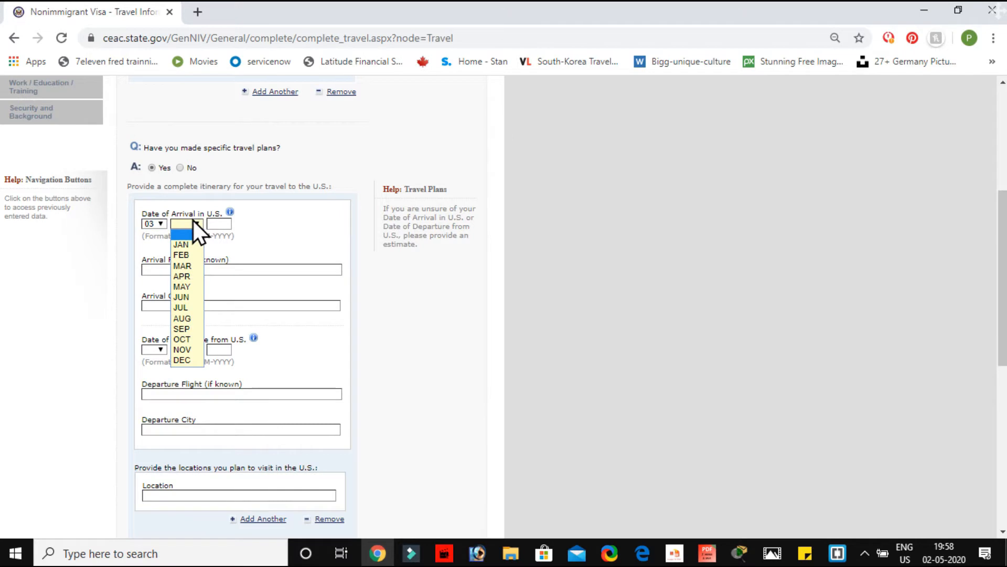
pyautogui.click(192, 256)
pyautogui.click(223, 224)
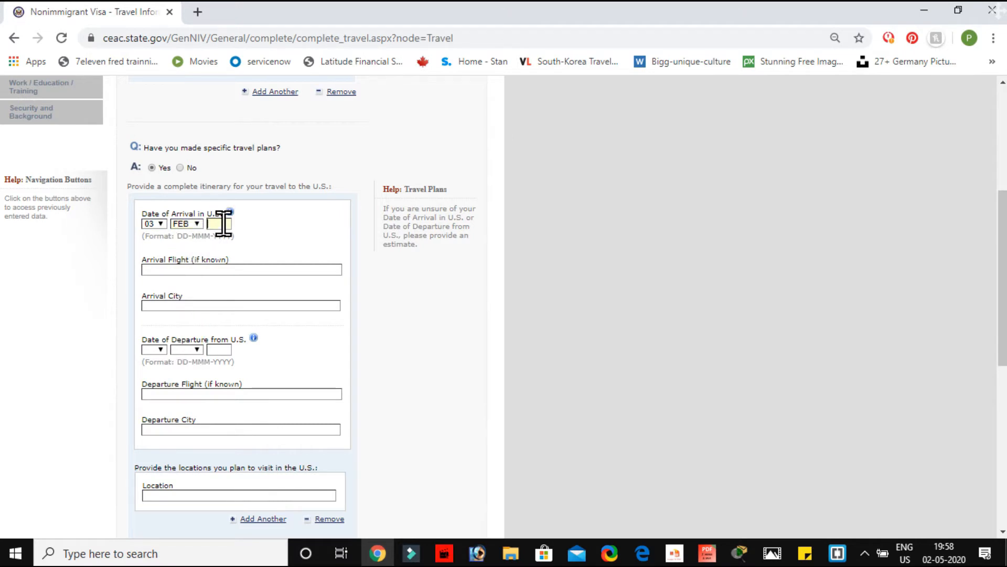
pyautogui.write('2021')
pyautogui.write('NE')
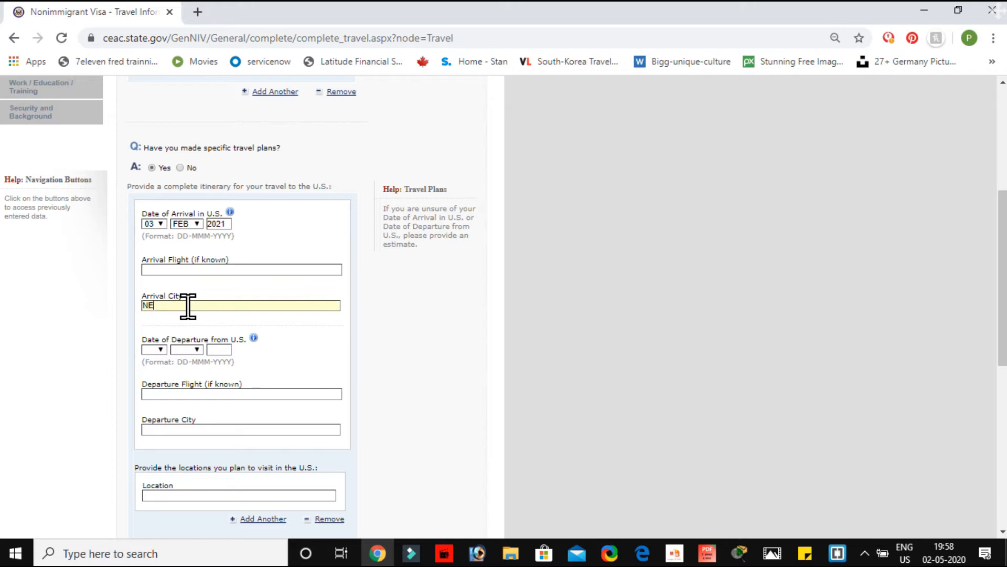
pyautogui.write('W YORK')
pyautogui.click(301, 343)
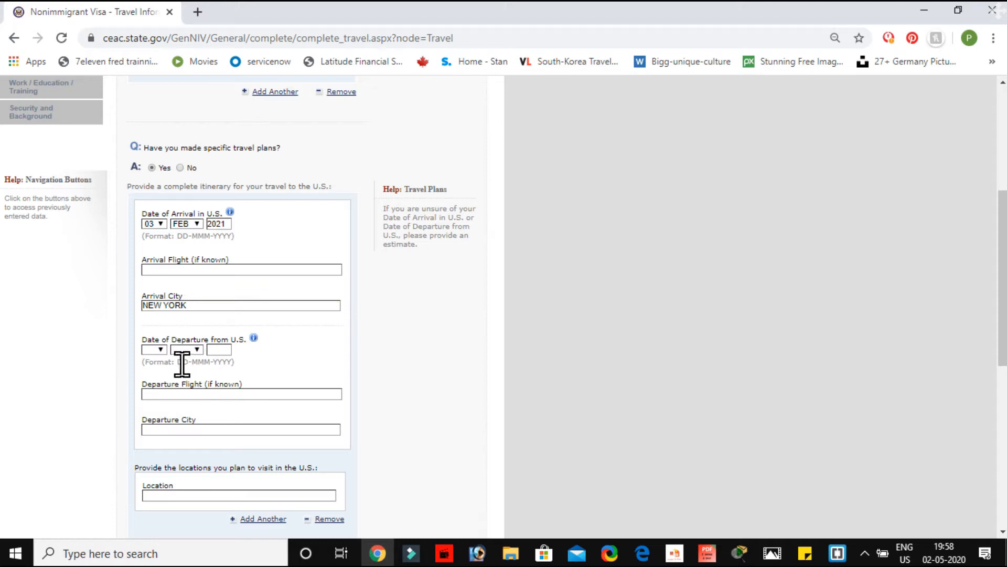
# Step: Set the departure date to 08 MAR 2021 and departure city to NEW YORK
pyautogui.click(161, 351)
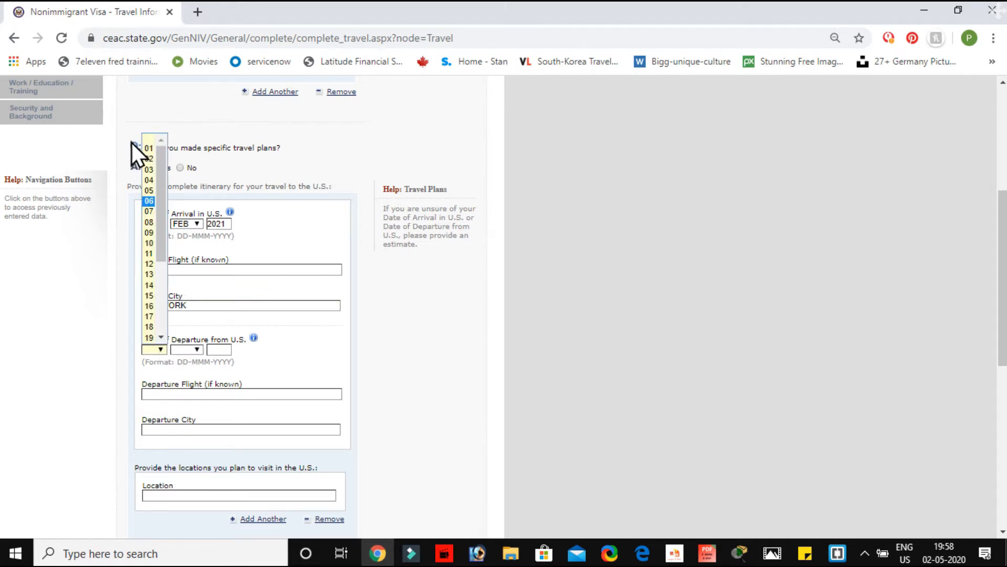
pyautogui.click(147, 224)
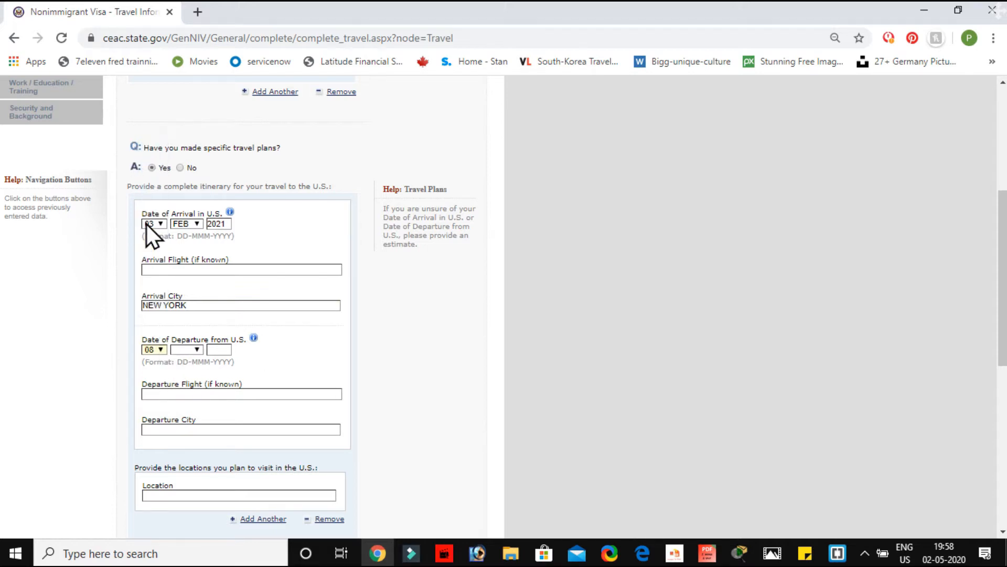
pyautogui.click(199, 351)
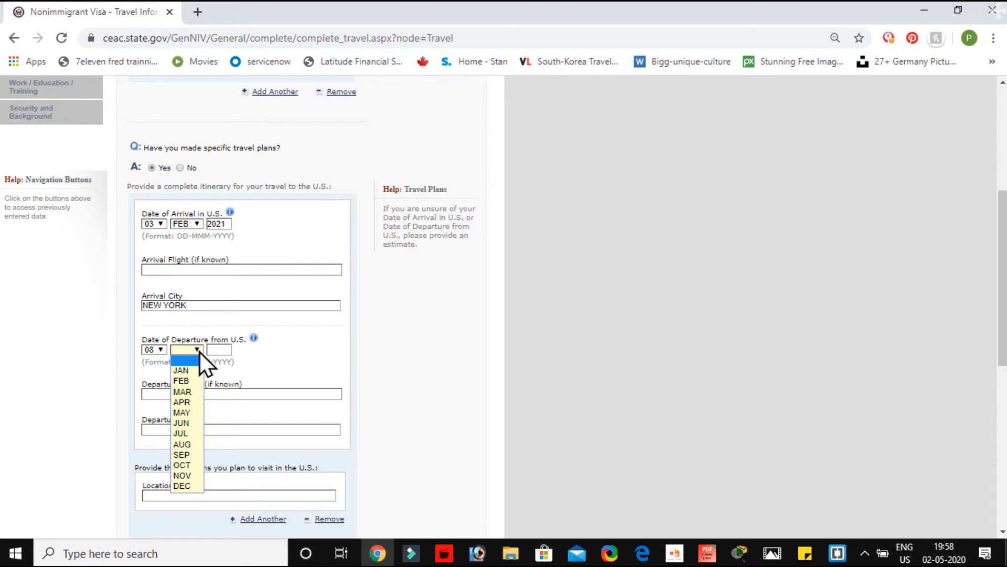
pyautogui.click(190, 393)
pyautogui.write('2021')
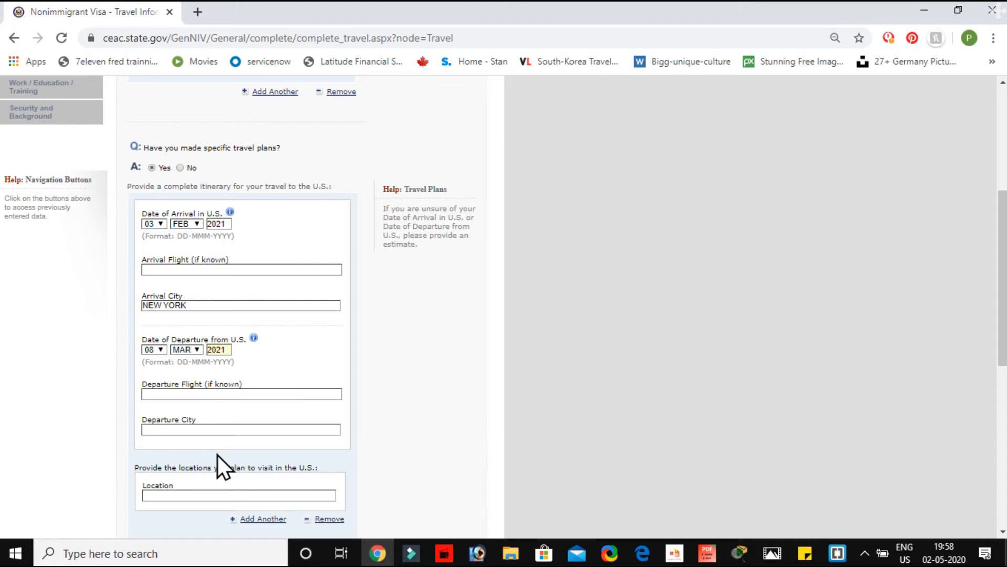
pyautogui.scroll(-2, 217, 455)
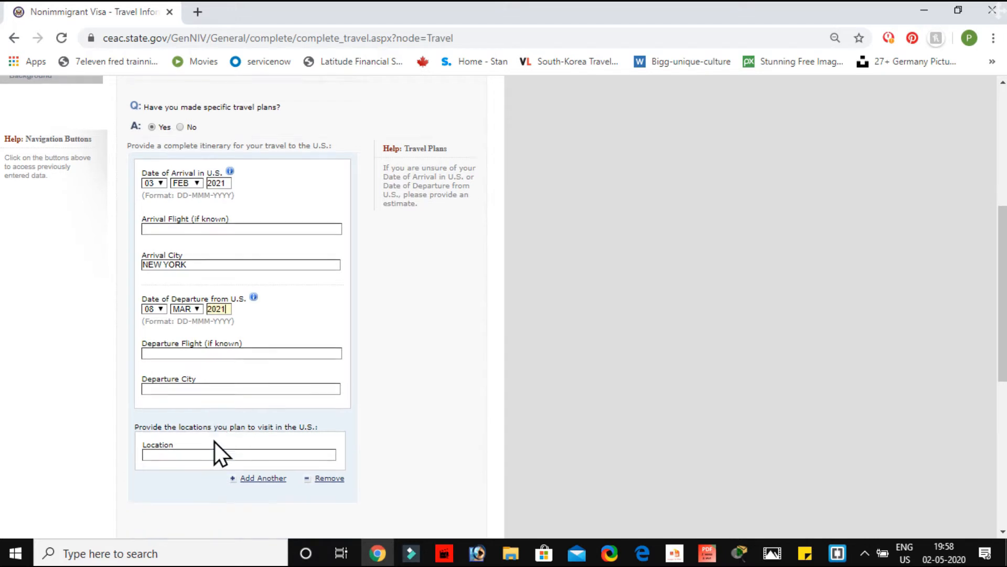
pyautogui.click(207, 326)
pyautogui.write('N')
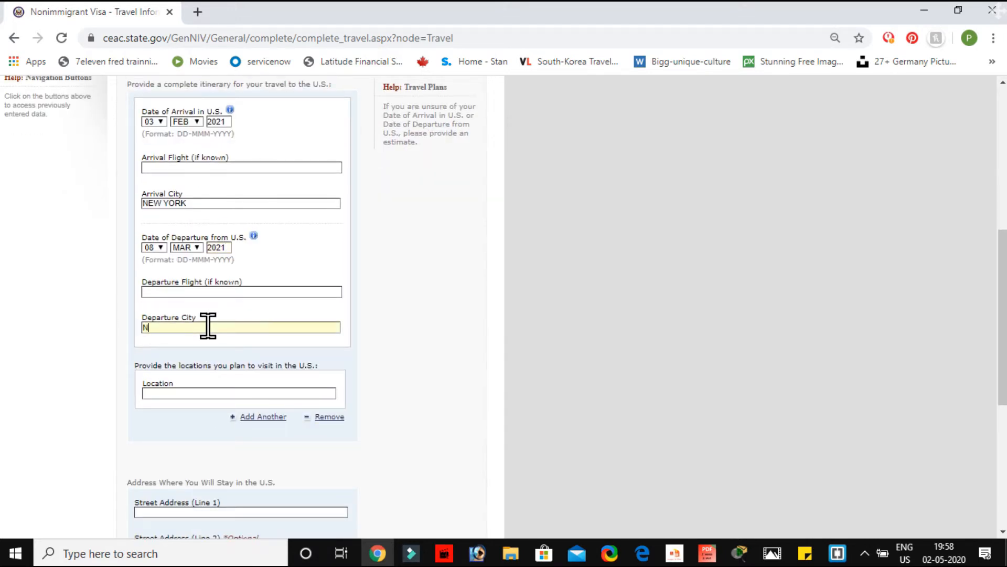
pyautogui.write('EW YORK')
pyautogui.scroll(-3, 208, 326)
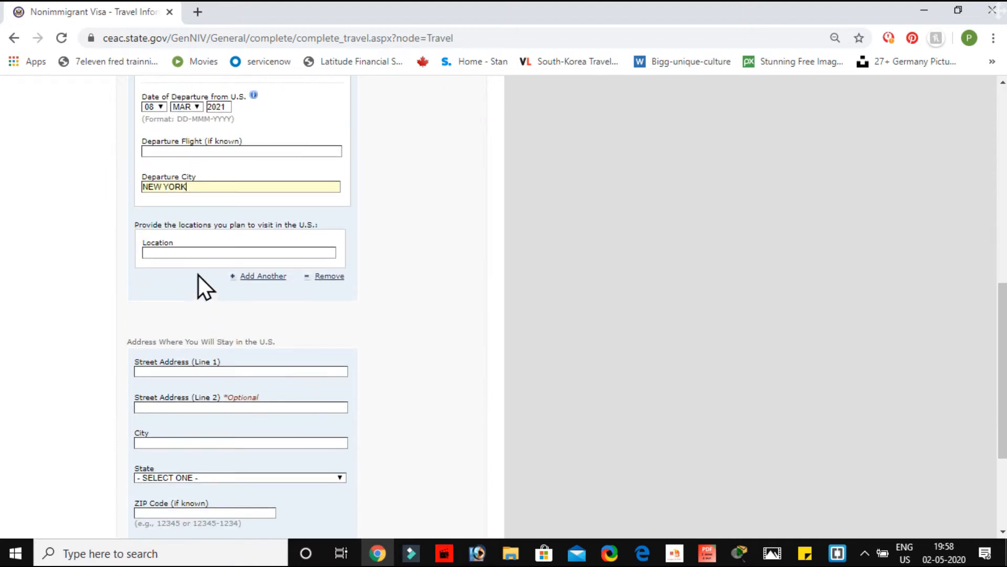
pyautogui.click(187, 252)
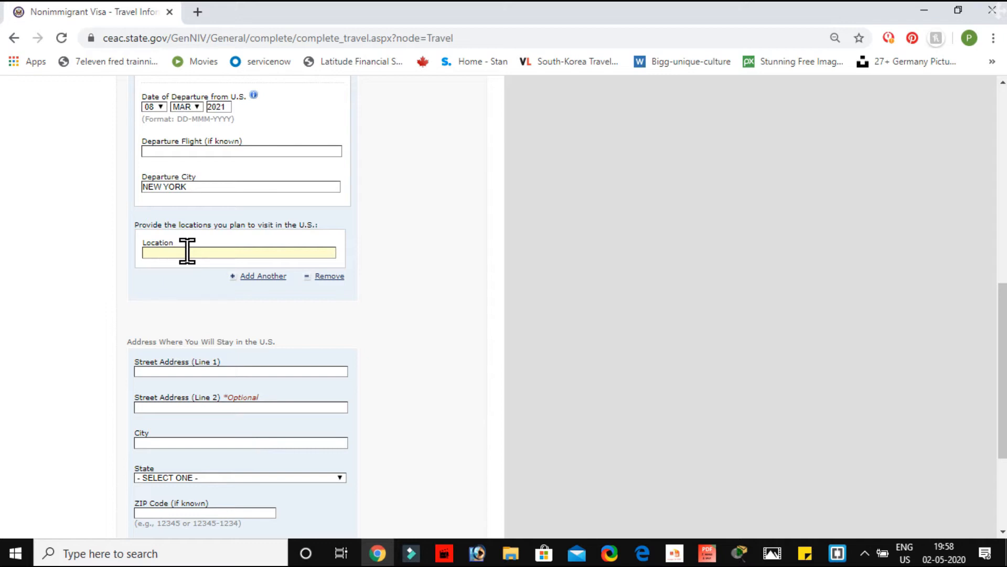
# Step: Add NEW YORK as a location to visit and enter the U.S. stay street address and city
pyautogui.write('NEW YORK')
pyautogui.scroll(-3, 167, 253)
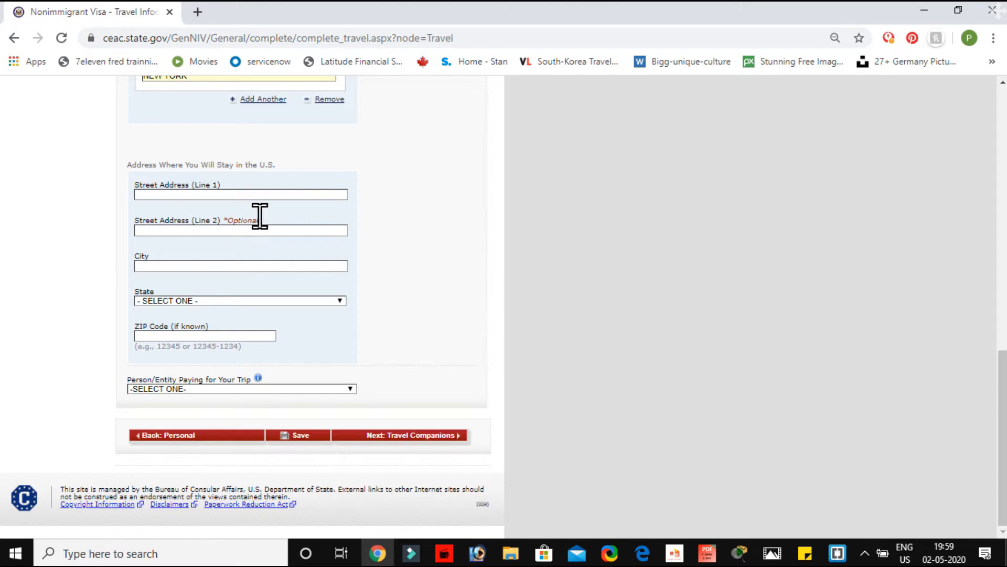
pyautogui.click(203, 195)
pyautogui.write('123')
pyautogui.click(157, 263)
pyautogui.write('NEW YORK')
# Step: Choose COLORADO as the state and SELF as trip payer, then go to Travel Companions
pyautogui.click(215, 302)
pyautogui.click(200, 382)
pyautogui.click(221, 390)
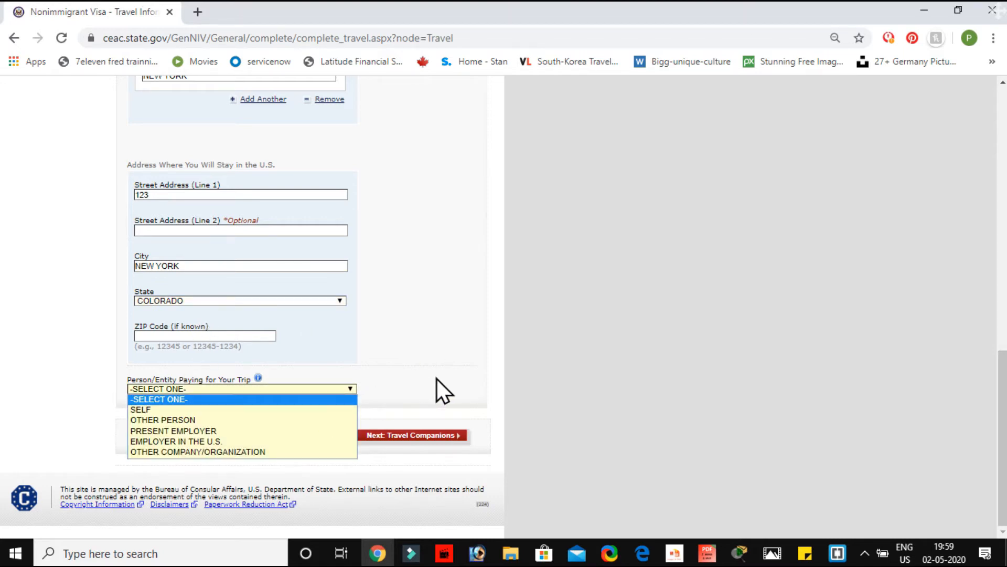
pyautogui.click(195, 414)
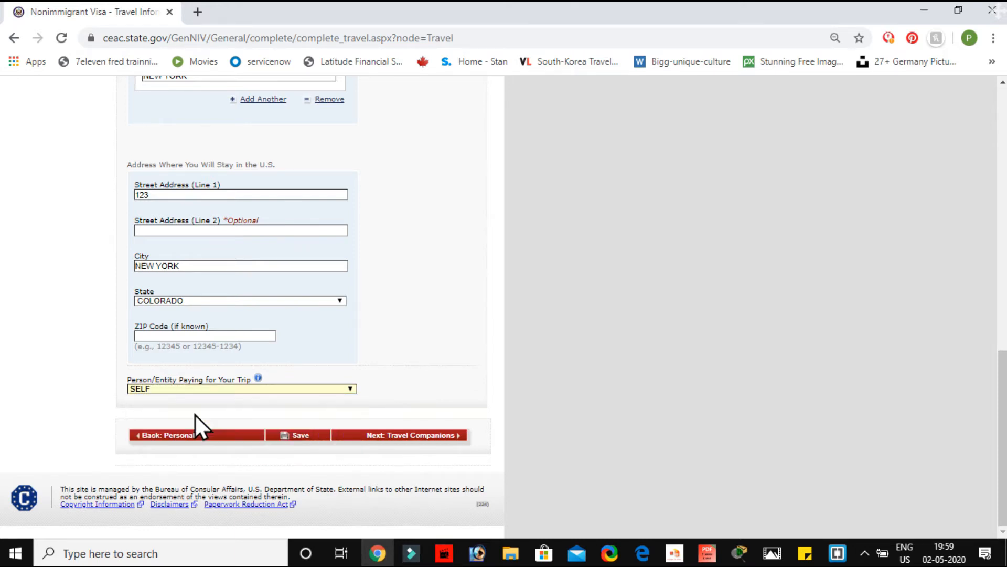
pyautogui.click(440, 438)
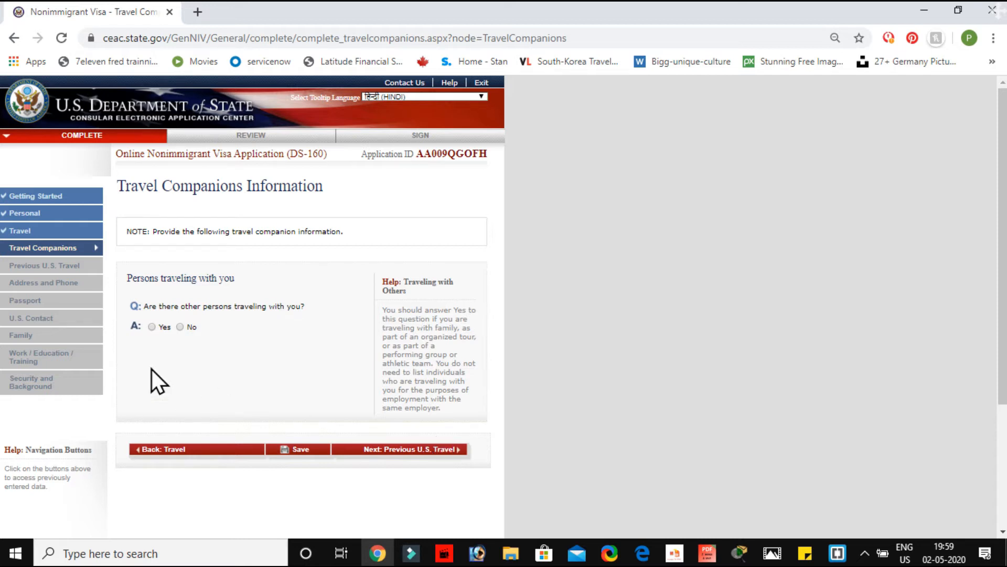
# Step: Answer No to other persons traveling with you and proceed to Previous U.S. Travel
pyautogui.click(181, 327)
pyautogui.click(420, 449)
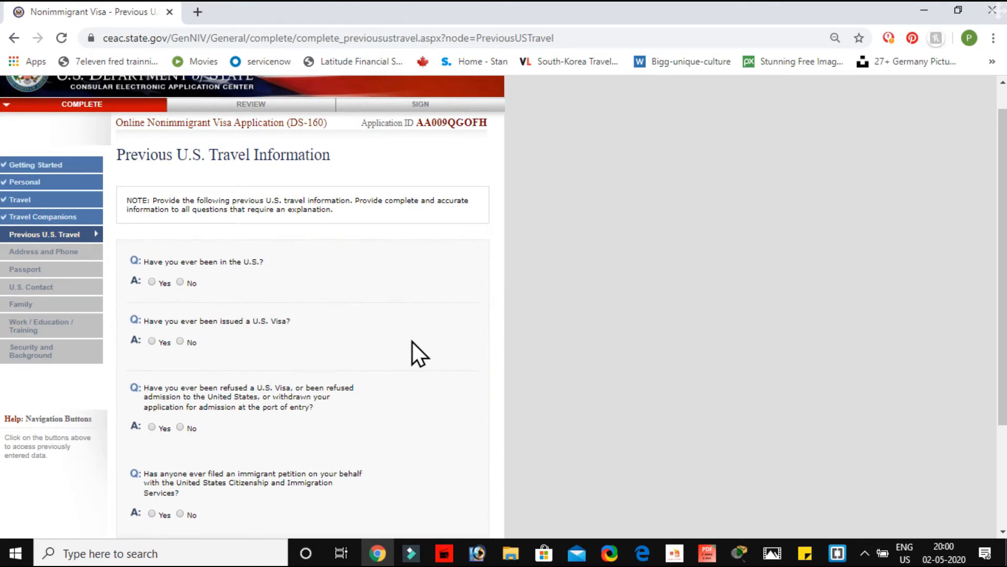
# Step: Answer No to prior U.S. visa, refusal and immigrant petition questions, save, and continue to Address and Phone
pyautogui.scroll(-3, 412, 342)
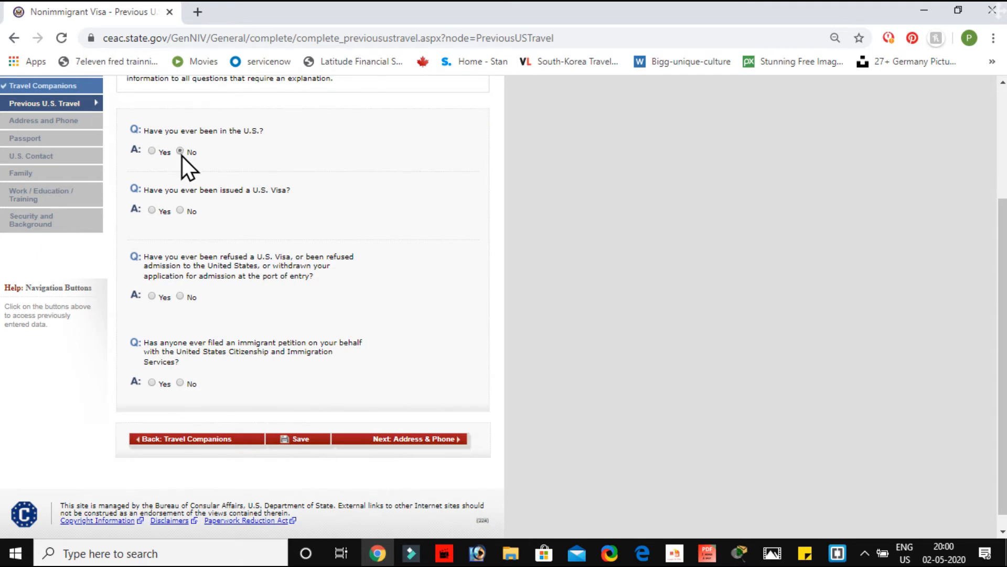
pyautogui.scroll(-2, 278, 326)
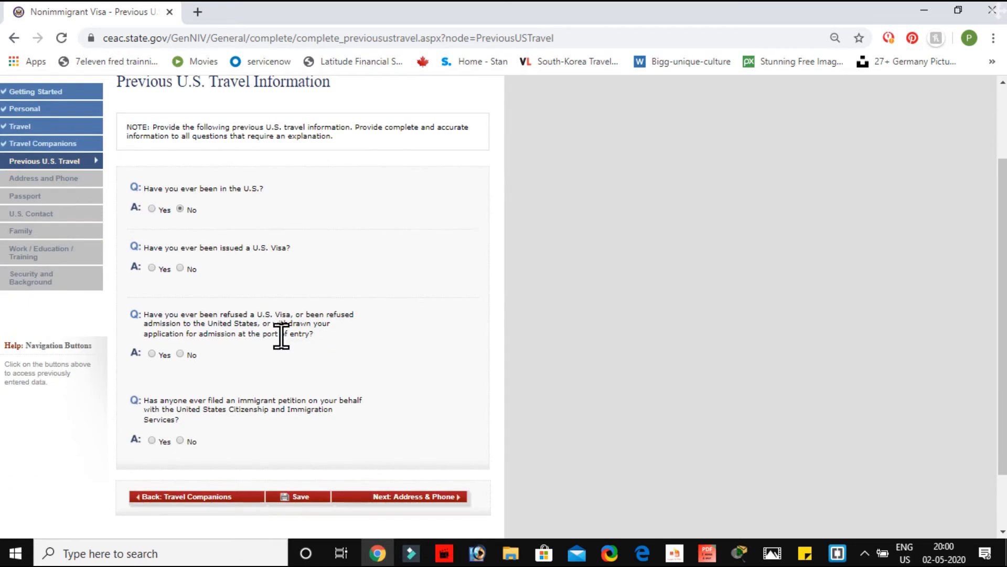
pyautogui.click(180, 268)
pyautogui.scroll(-3, 318, 262)
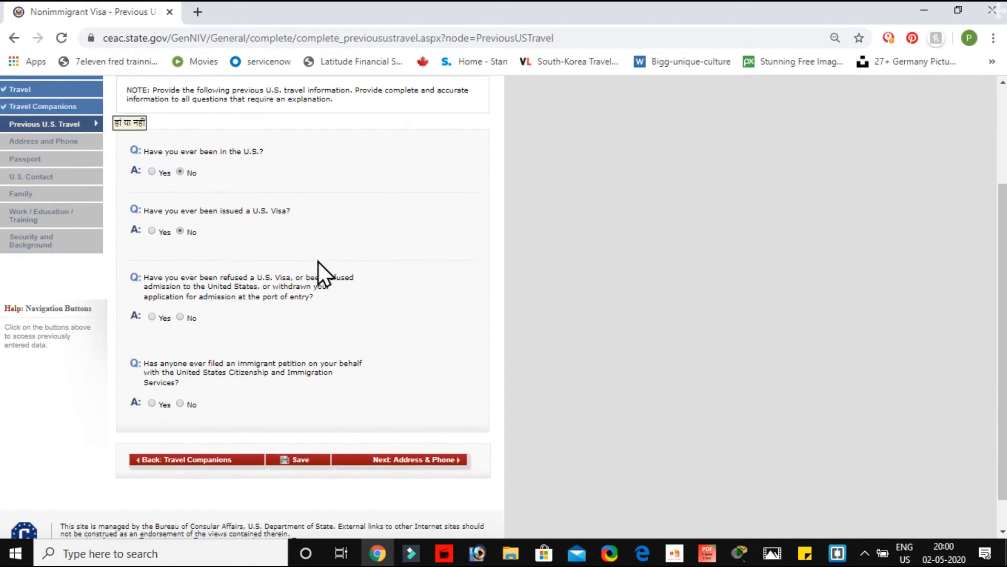
pyautogui.scroll(-1, 318, 261)
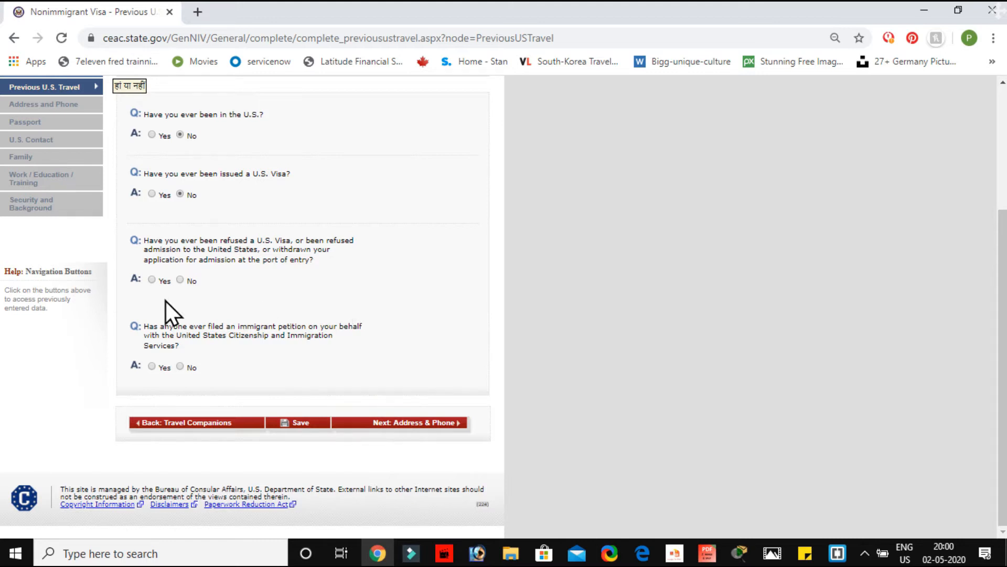
pyautogui.click(180, 281)
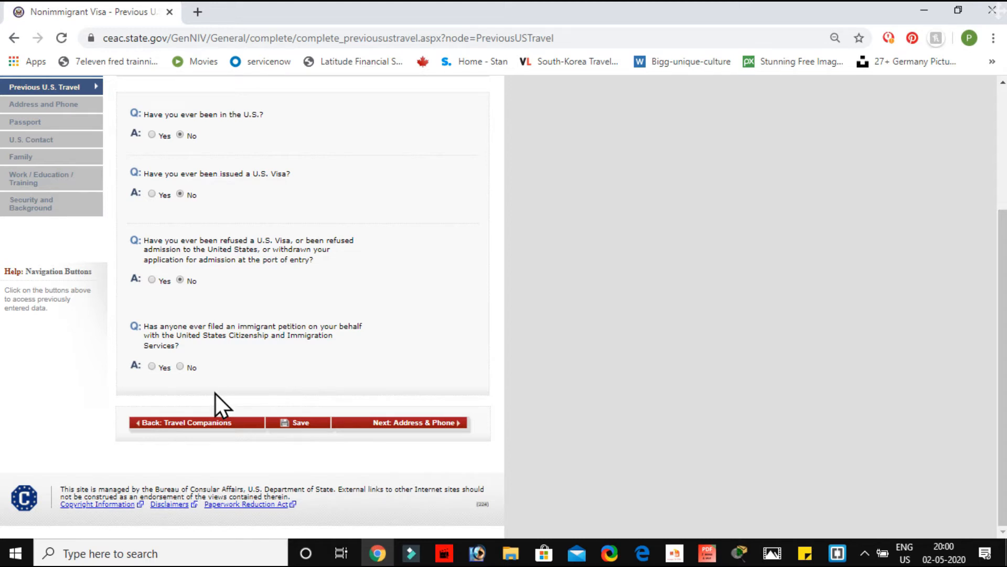
pyautogui.click(181, 366)
pyautogui.click(283, 420)
pyautogui.scroll(-3, 375, 453)
pyautogui.click(412, 426)
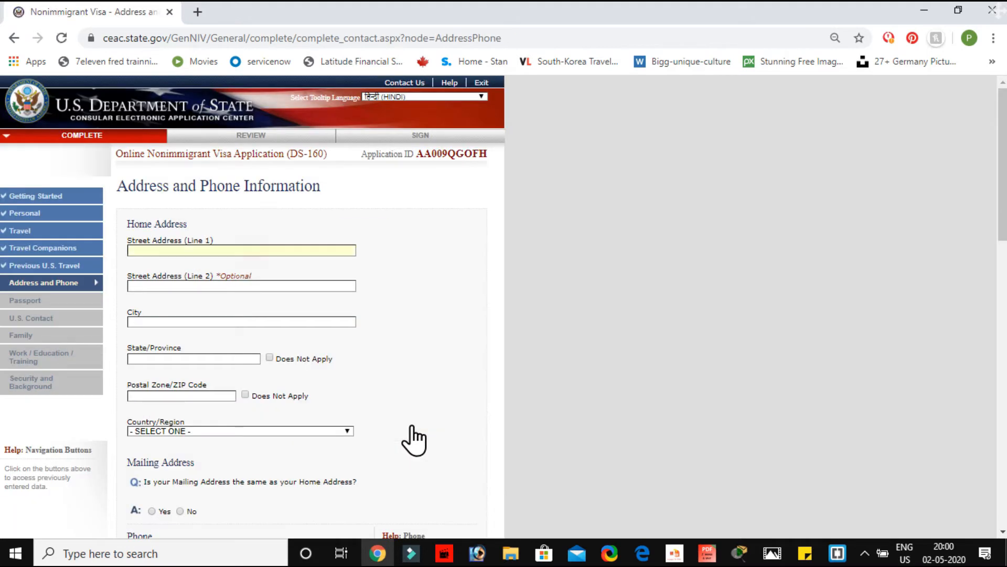
# Step: Mark the mailing address as the same as home and enter the primary phone number
pyautogui.scroll(-2, 412, 428)
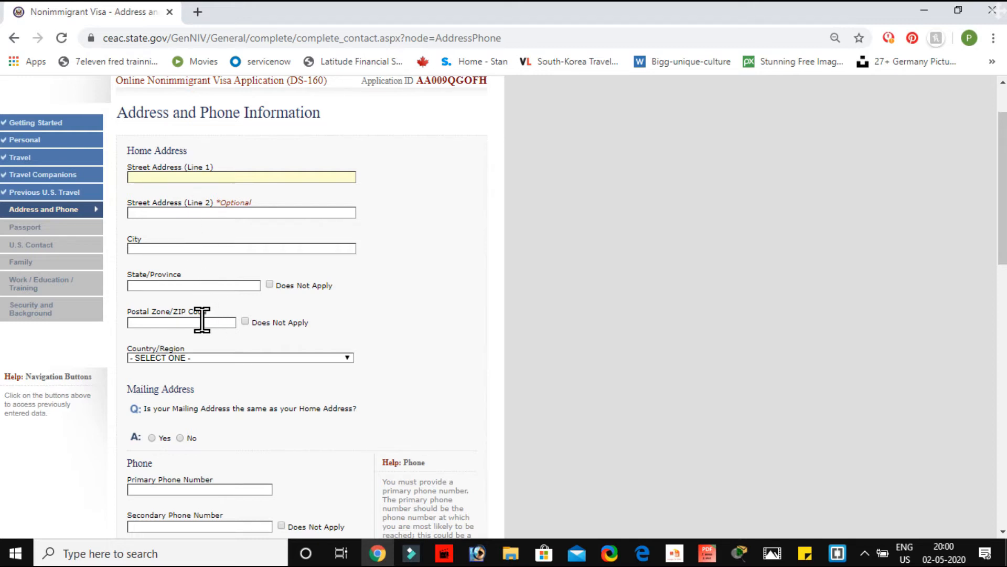
pyautogui.scroll(-2, 246, 353)
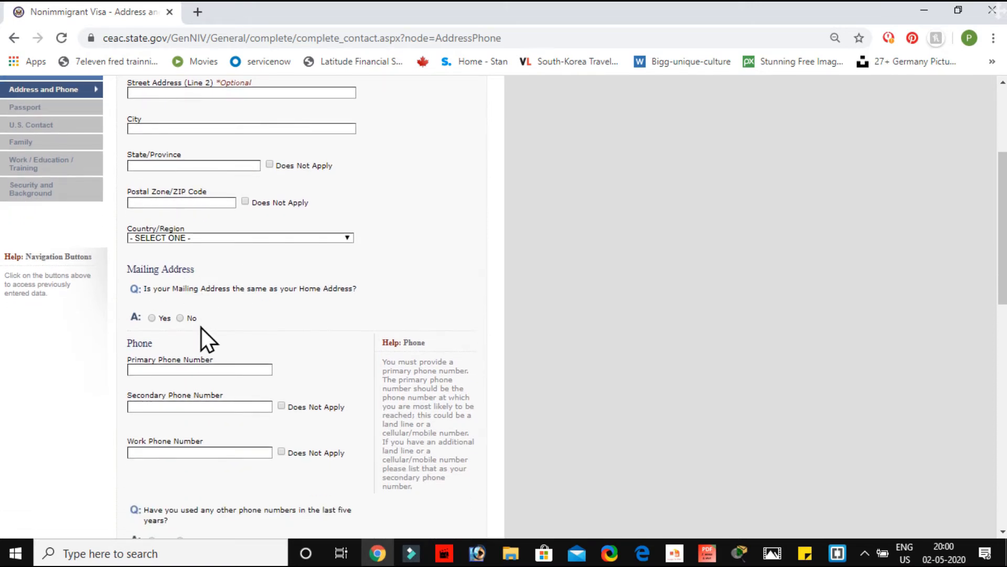
pyautogui.scroll(3, 163, 273)
pyautogui.scroll(-4, 164, 274)
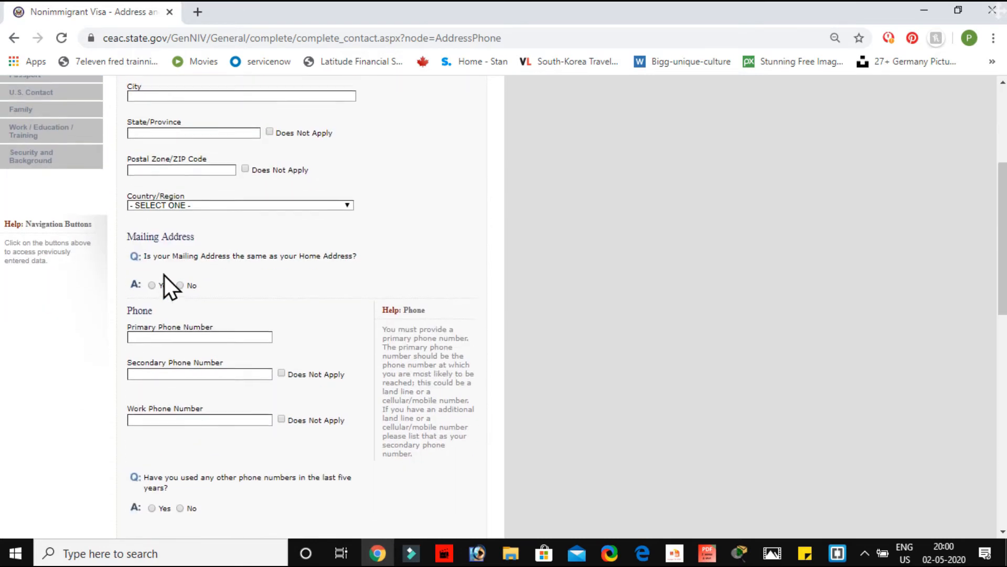
pyautogui.click(152, 284)
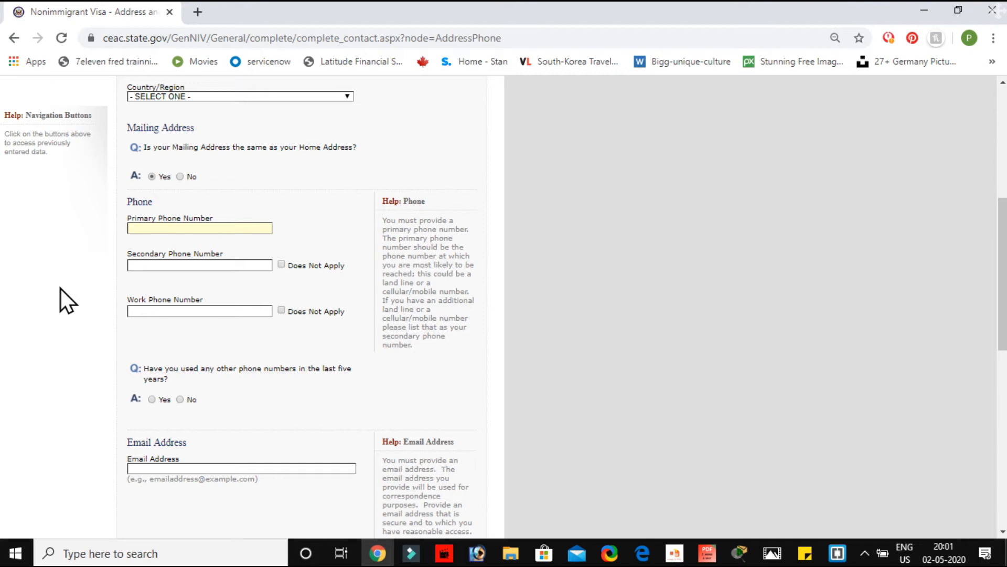
pyautogui.write('+9898989898')
# Step: Mark the work phone as Does Not Apply and answer No to other phone numbers
pyautogui.scroll(-2, 61, 288)
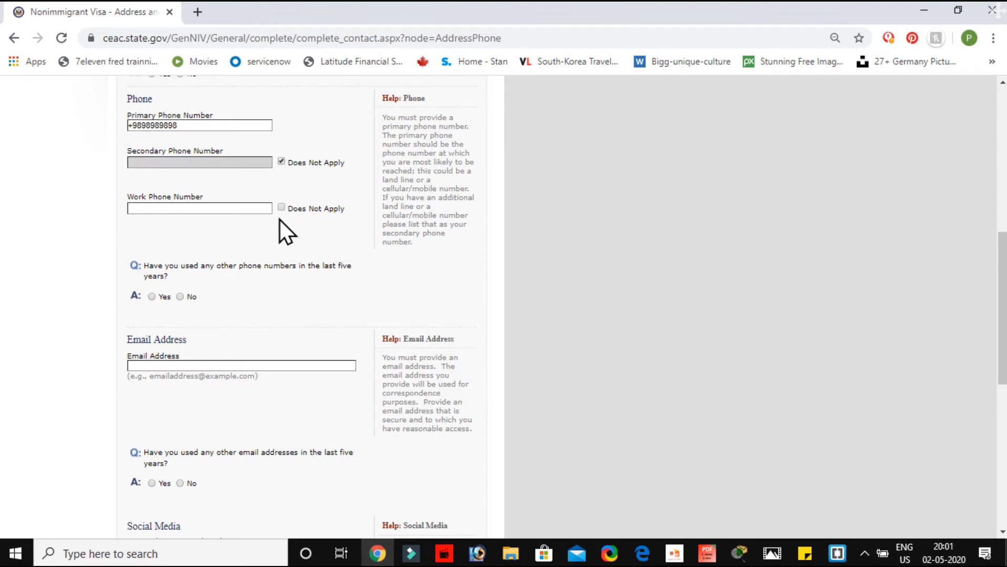
pyautogui.click(282, 207)
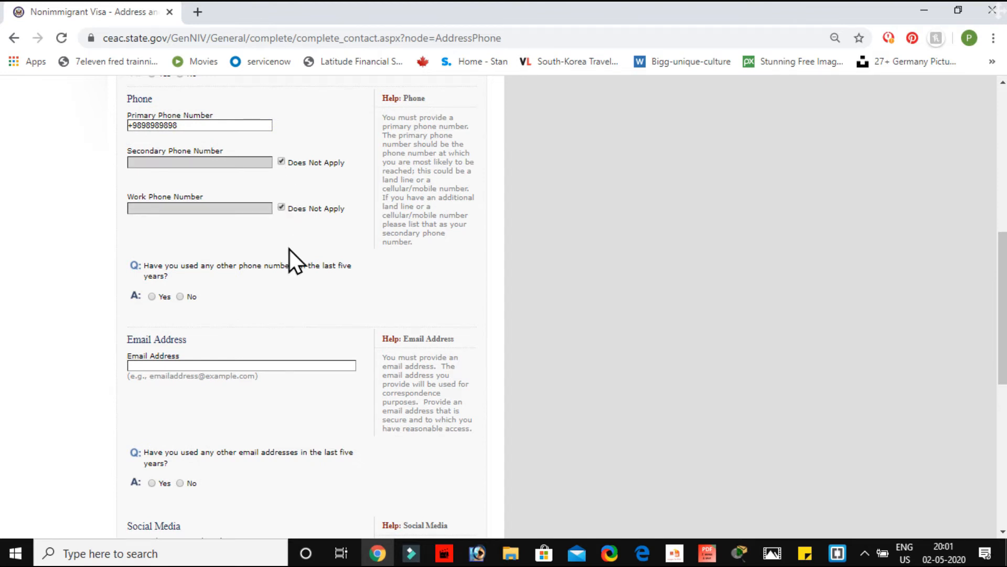
pyautogui.scroll(-2, 289, 276)
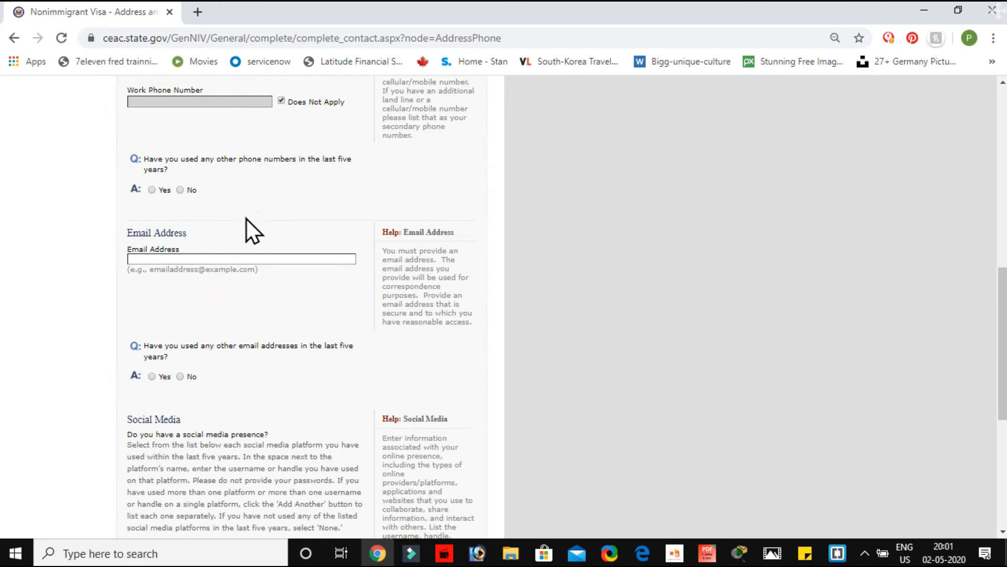
pyautogui.click(180, 190)
# Step: Enter the applicant's e-mail address
pyautogui.scroll(-1, 239, 241)
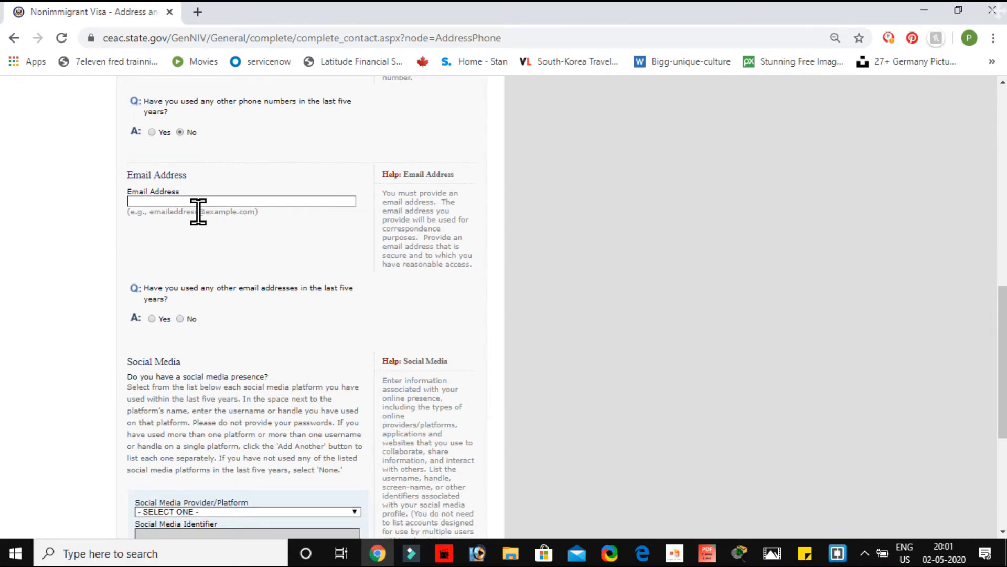
pyautogui.scroll(7, 195, 204)
pyautogui.scroll(-6, 210, 294)
pyautogui.click(167, 267)
pyautogui.scroll(-2, 167, 267)
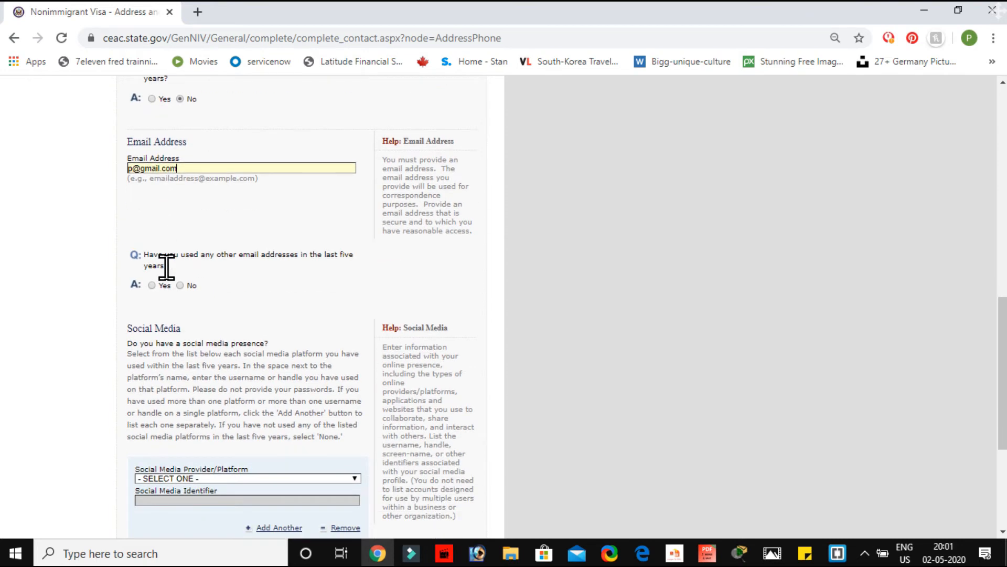
pyautogui.scroll(-1, 167, 267)
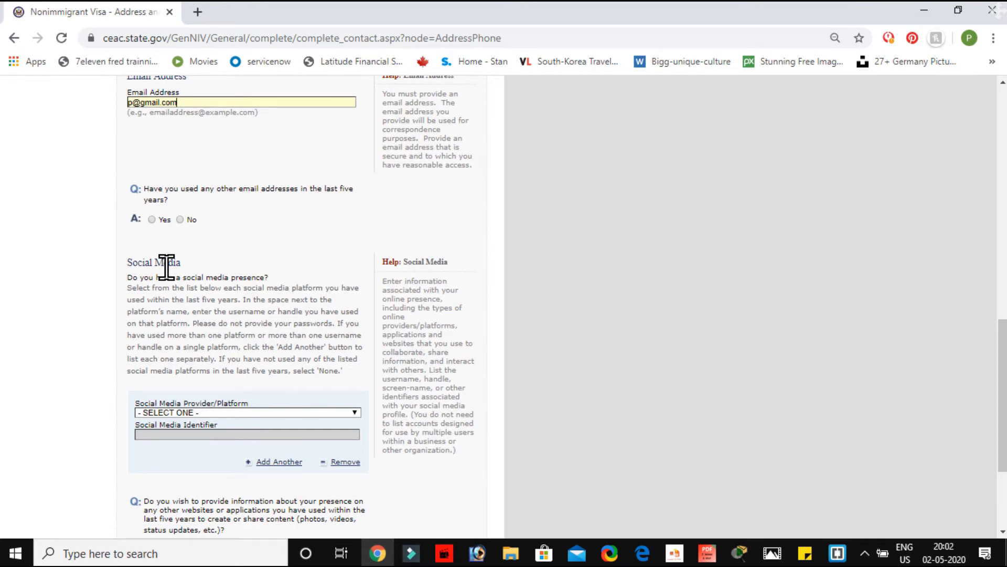
pyautogui.scroll(-1, 167, 268)
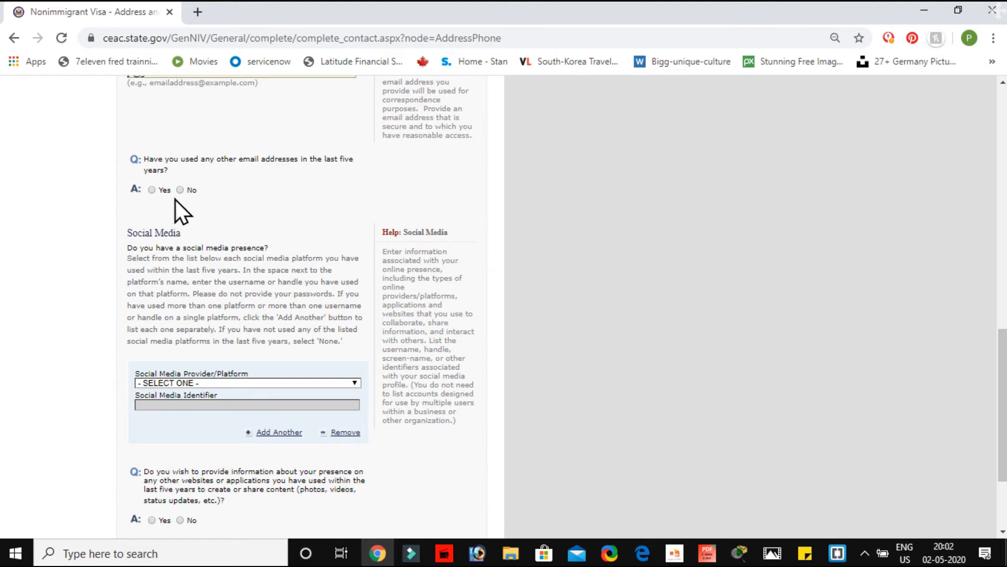
pyautogui.scroll(-3, 311, 224)
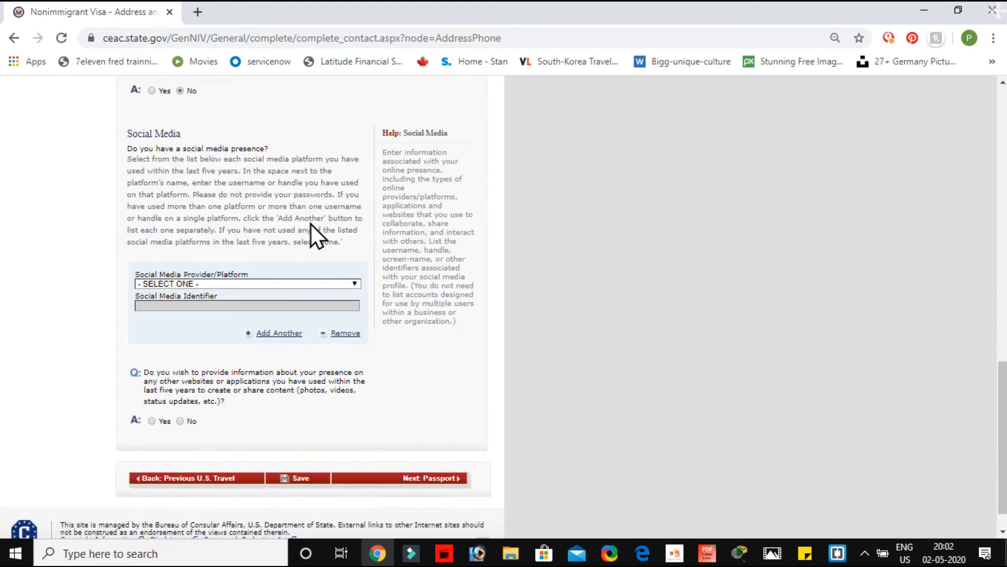
pyautogui.scroll(10, 106, 181)
# Step: List INSTAGRAM with the applicant's handle as social media and answer No to other websites
pyautogui.scroll(-9, 188, 410)
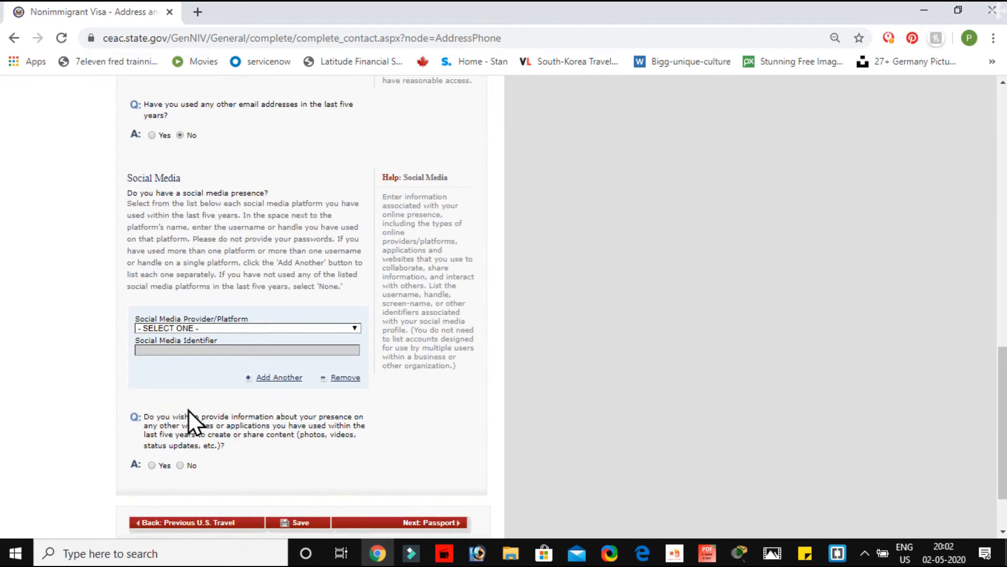
pyautogui.click(284, 248)
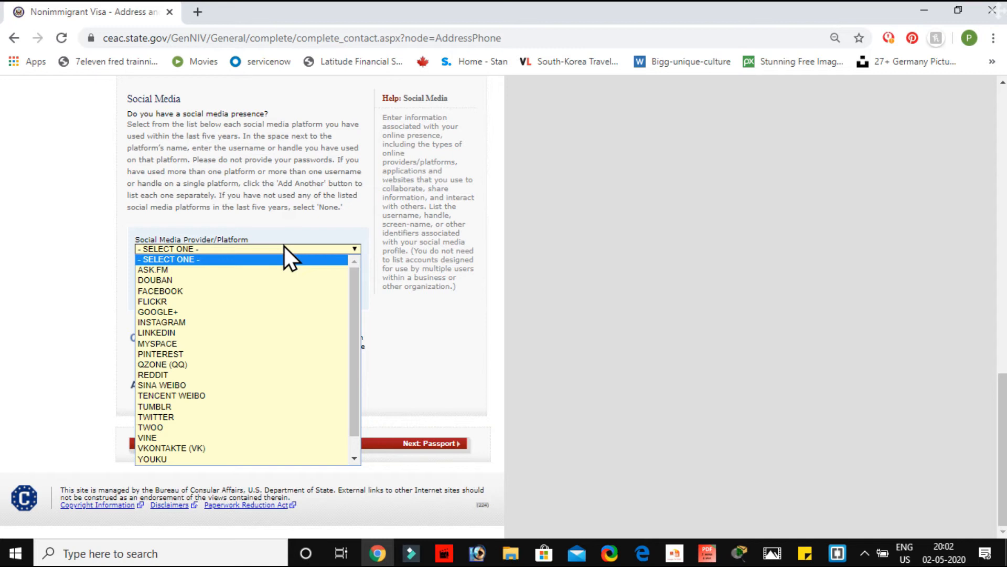
pyautogui.click(174, 325)
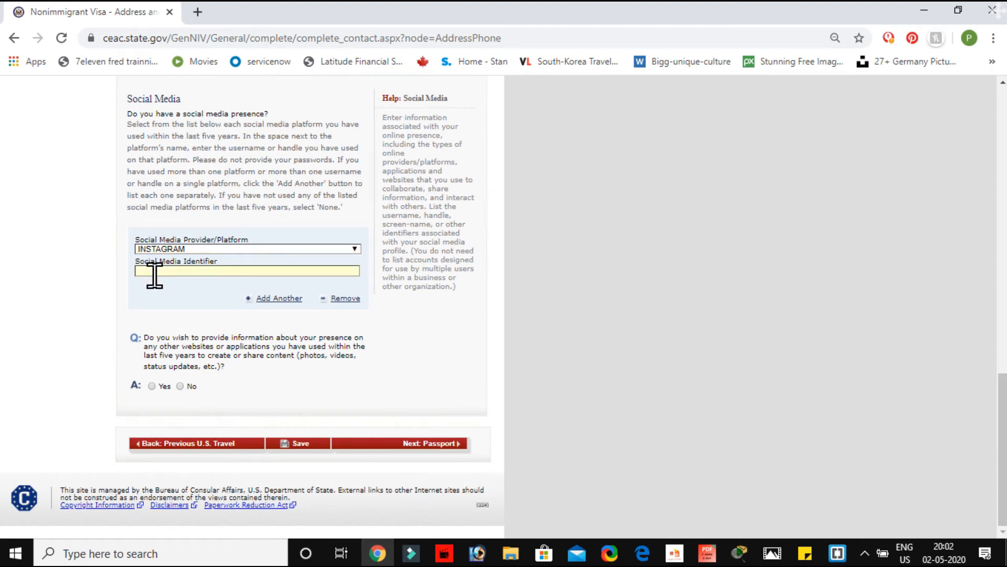
pyautogui.write('PAUL')
pyautogui.click(178, 384)
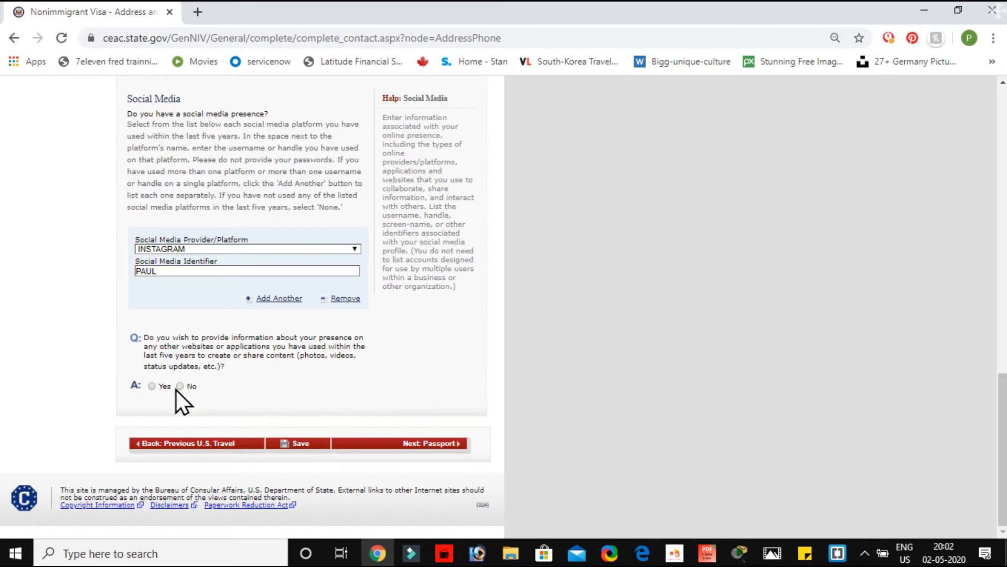
# Step: Choose a REGULAR passport, enter the passport number, and mark the book number Does Not Apply
pyautogui.click(398, 444)
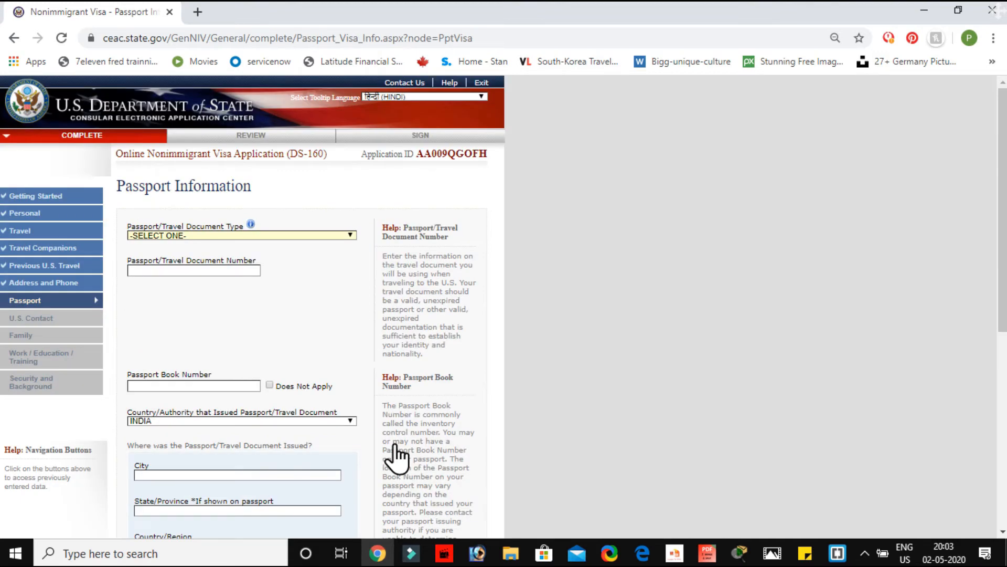
pyautogui.scroll(-1, 397, 456)
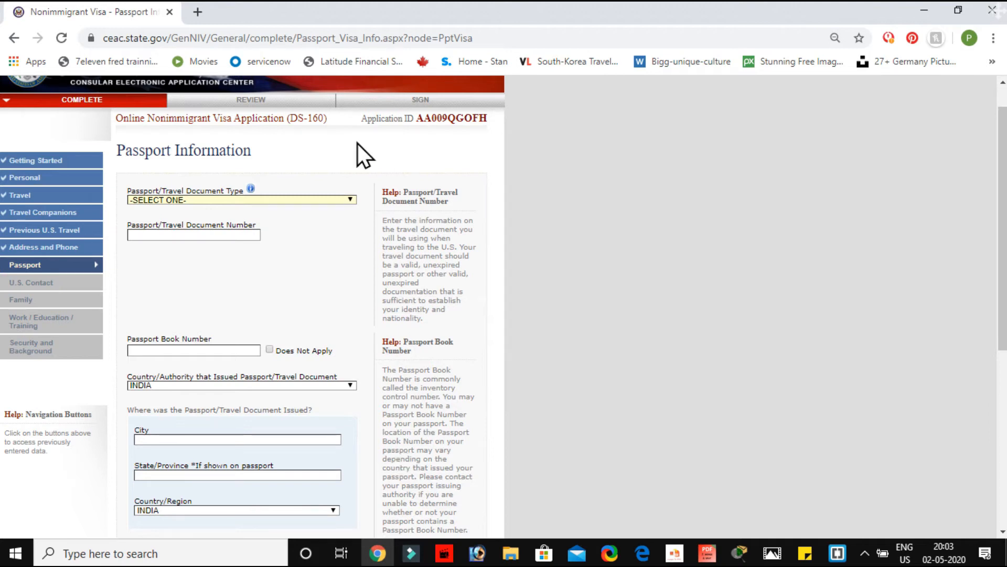
pyautogui.click(352, 200)
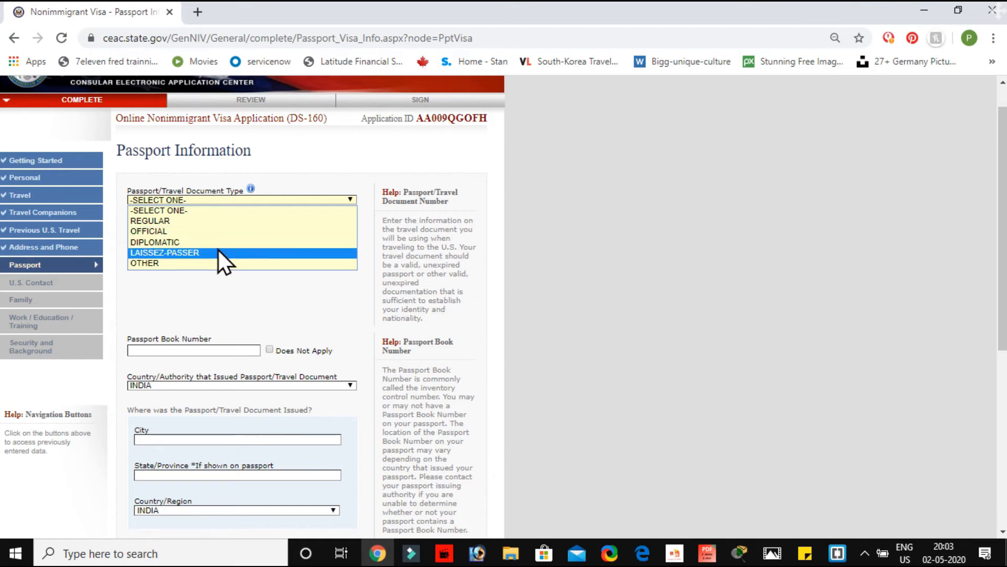
pyautogui.click(212, 225)
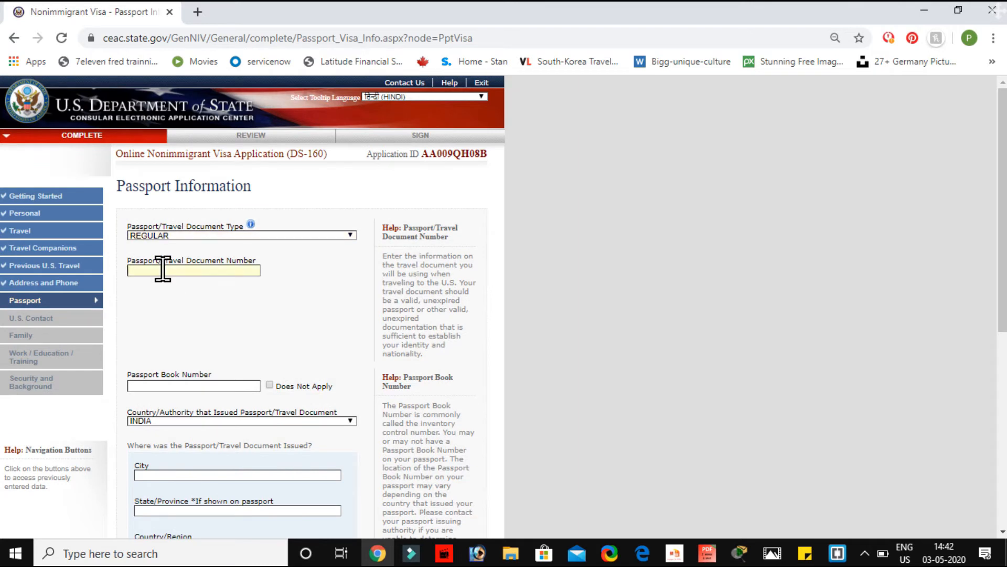
pyautogui.click(163, 269)
pyautogui.write('J1234567')
pyautogui.scroll(-4, 249, 457)
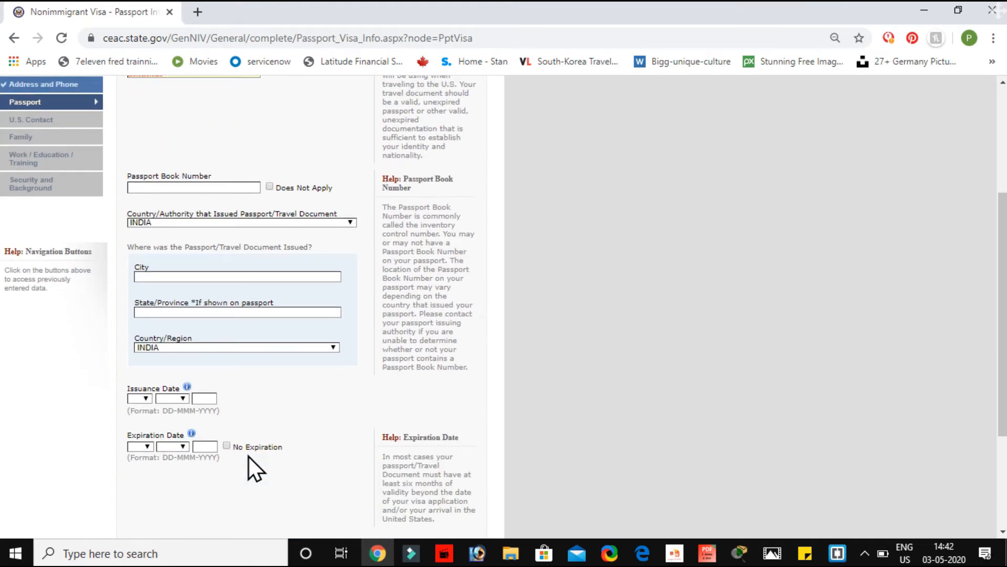
pyautogui.click(269, 188)
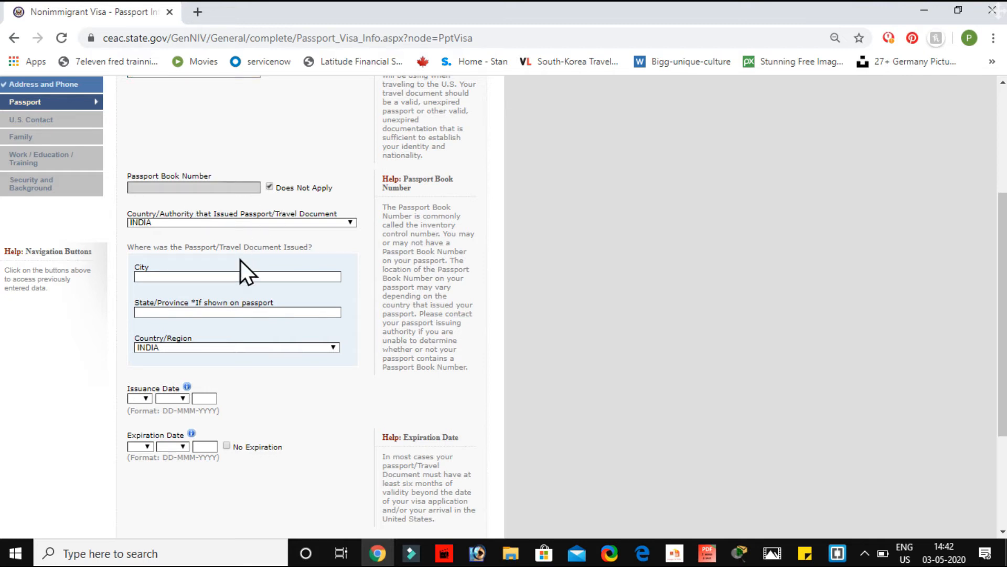
pyautogui.scroll(-2, 240, 259)
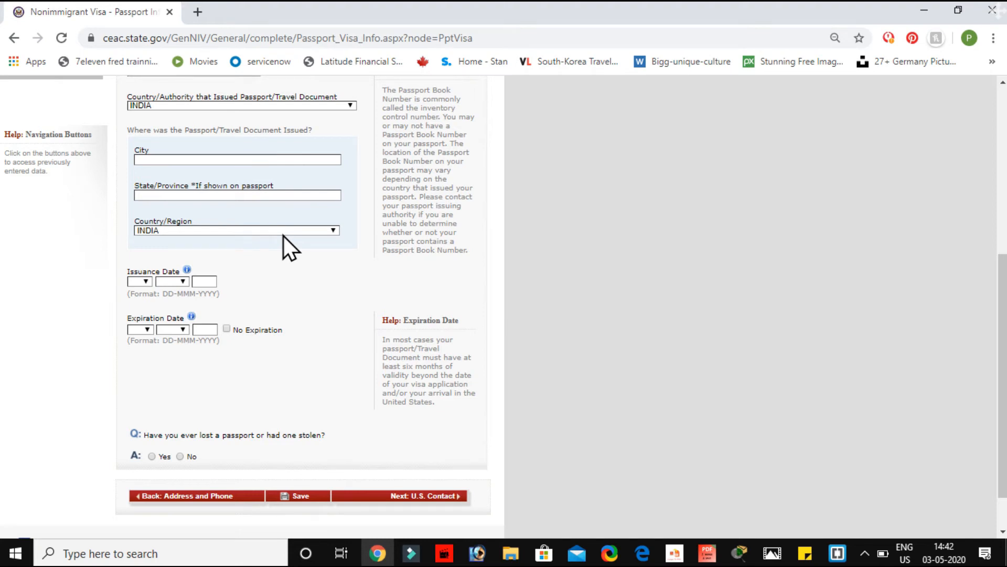
# Step: Enter DELHI as the city of issue and 01 MAR 2019 as the issuance date
pyautogui.click(183, 160)
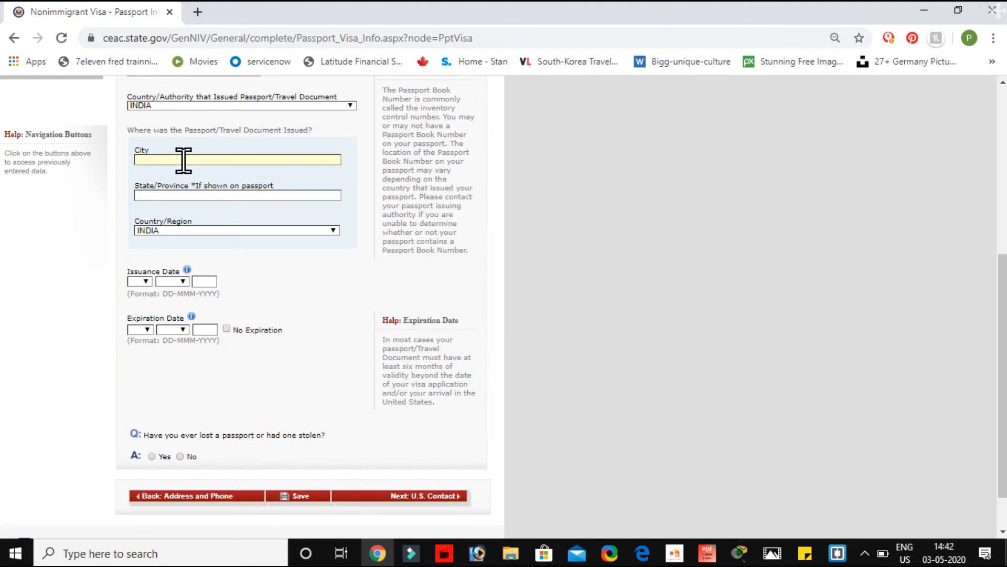
pyautogui.click(202, 195)
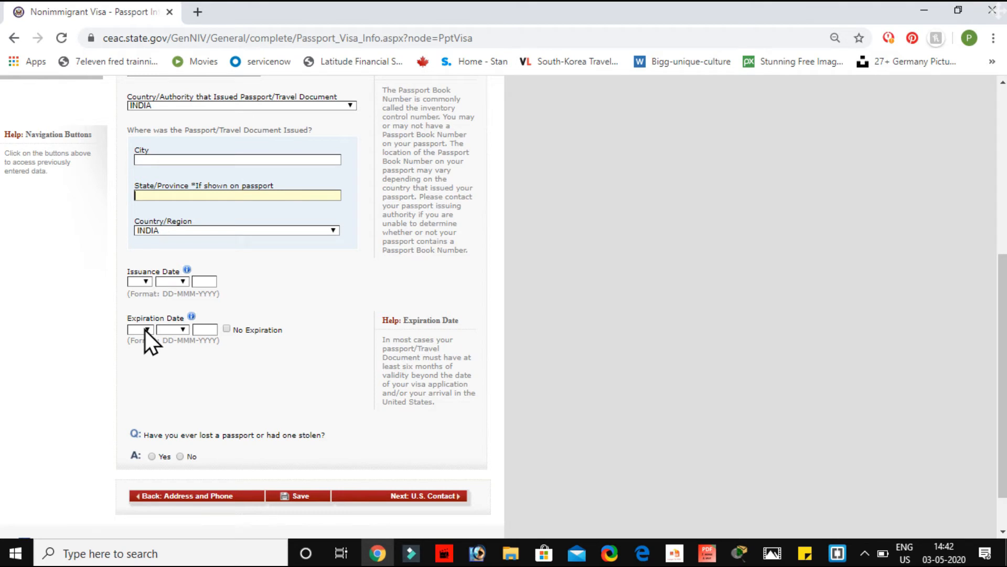
pyautogui.scroll(-1, 270, 391)
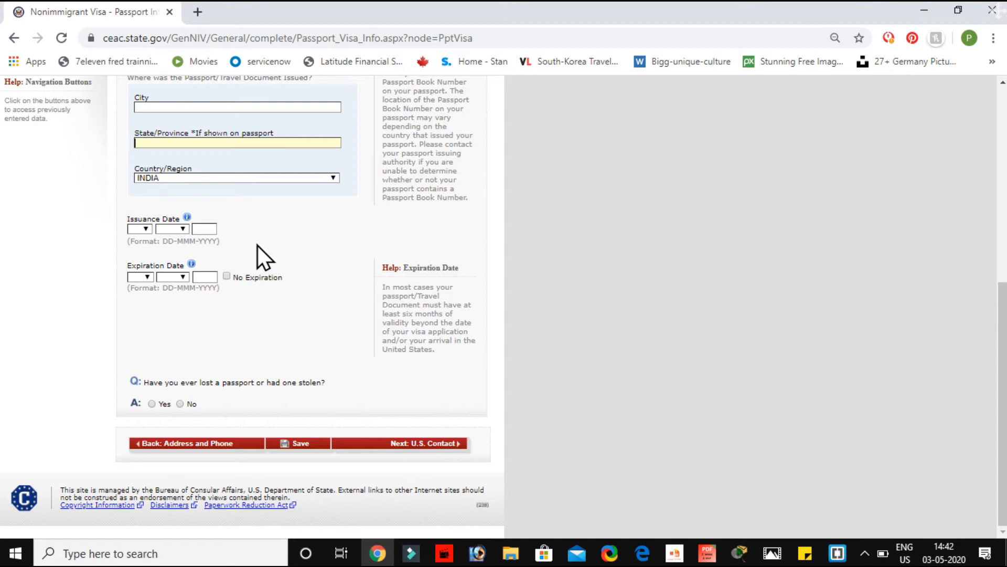
pyautogui.scroll(1, 257, 245)
pyautogui.click(174, 186)
pyautogui.write('DELHI')
pyautogui.click(141, 307)
pyautogui.click(137, 327)
pyautogui.click(174, 308)
pyautogui.click(167, 349)
pyautogui.click(207, 309)
pyautogui.write('2019')
# Step: Set the passport expiration date to 01 MAR 2029 and continue
pyautogui.click(140, 355)
pyautogui.click(137, 159)
pyautogui.click(177, 355)
pyautogui.click(168, 396)
pyautogui.click(208, 356)
pyautogui.write('2029')
pyautogui.click(180, 482)
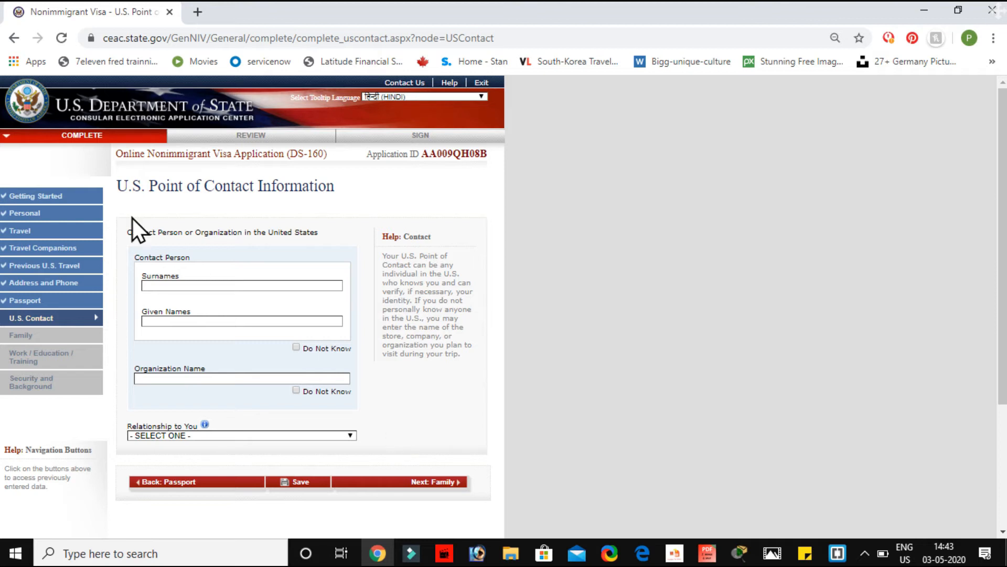
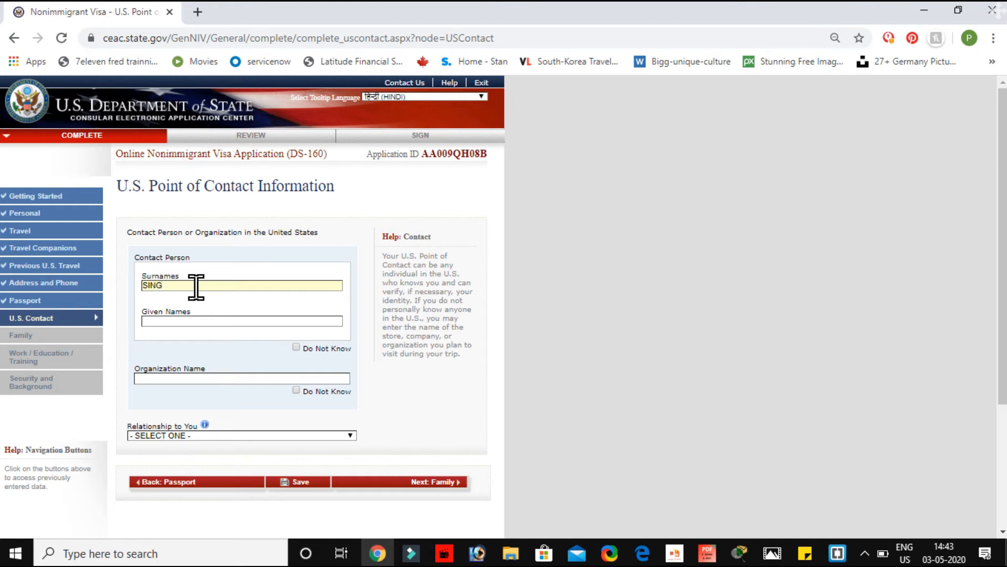
# Step: Enter the contact's surname and given names, mark organization unknown, and choose RELATIVE
pyautogui.click(181, 321)
pyautogui.scroll(-3, 249, 330)
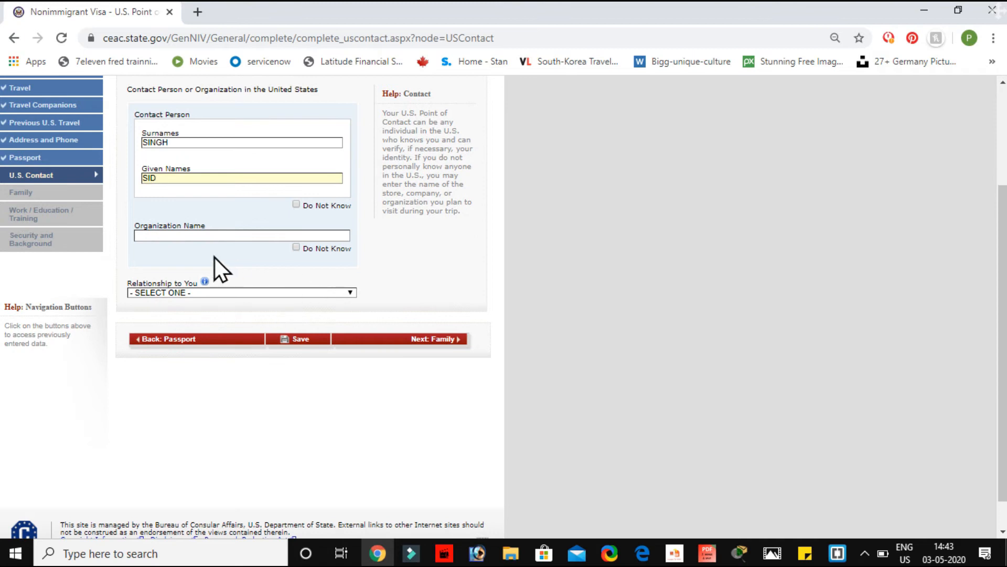
pyautogui.click(298, 250)
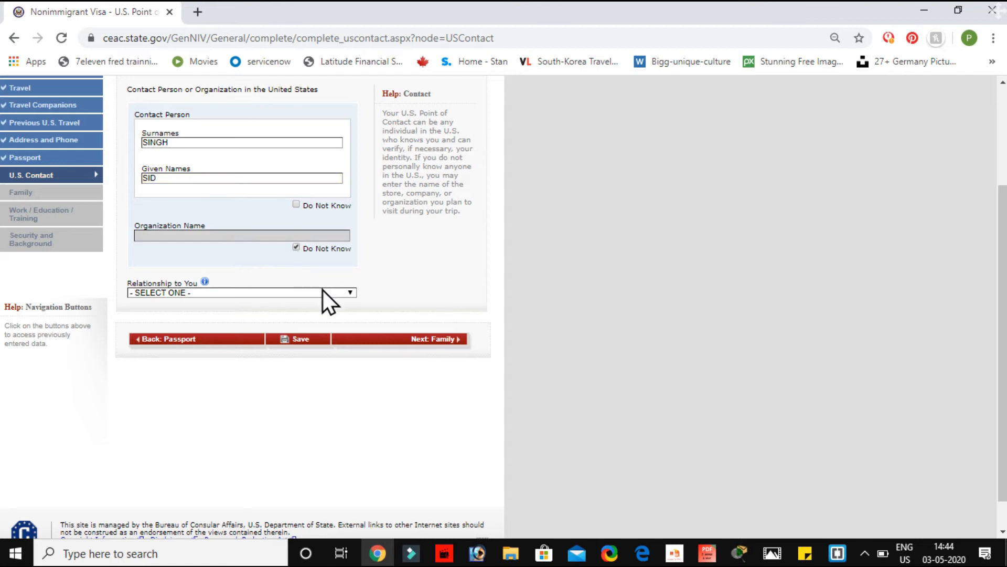
pyautogui.click(323, 290)
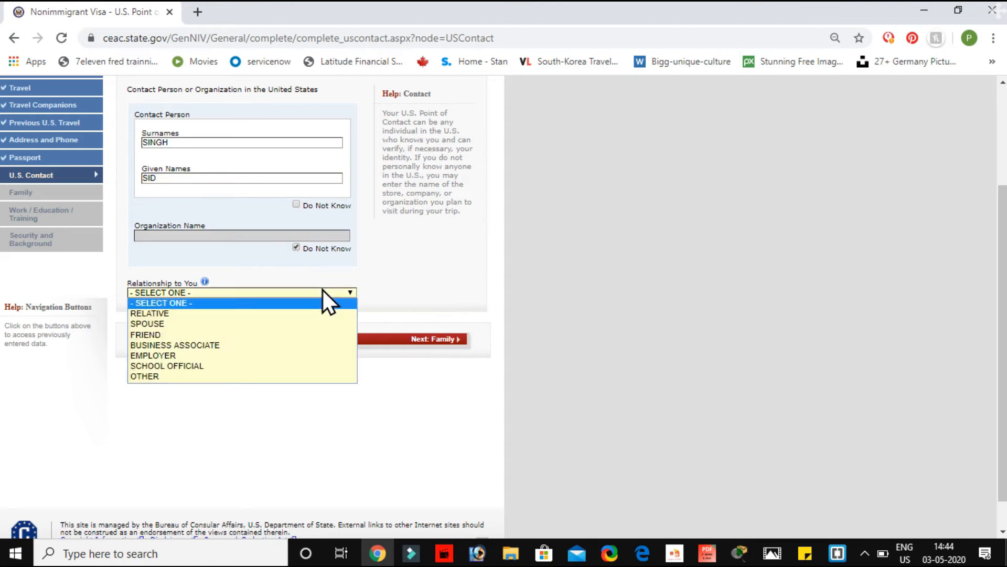
pyautogui.click(225, 317)
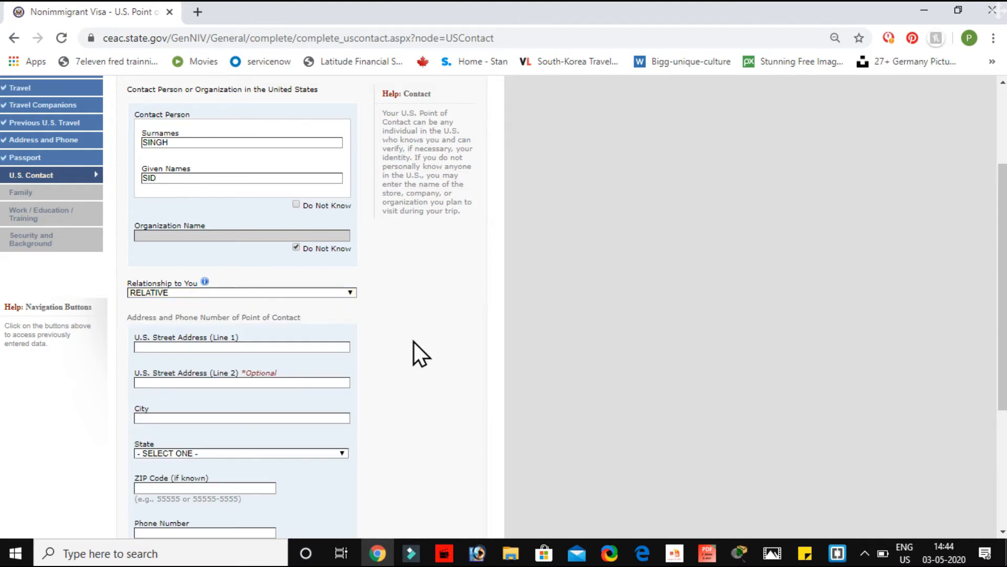
# Step: Fill in the contact's street address, city ANNAPOLIS, state ARIZONA, phone and e-mail, then continue
pyautogui.scroll(-3, 247, 436)
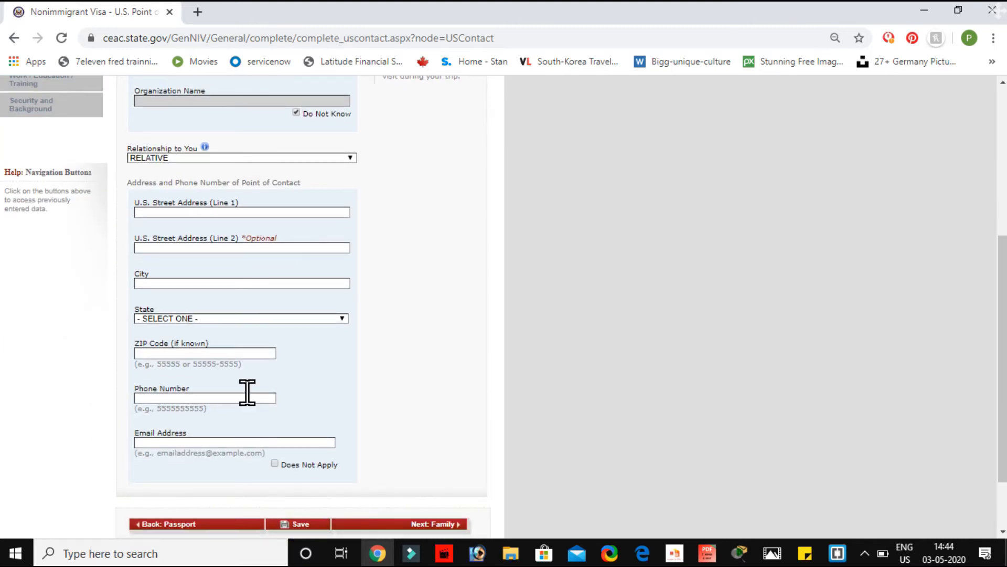
pyautogui.scroll(-1, 247, 393)
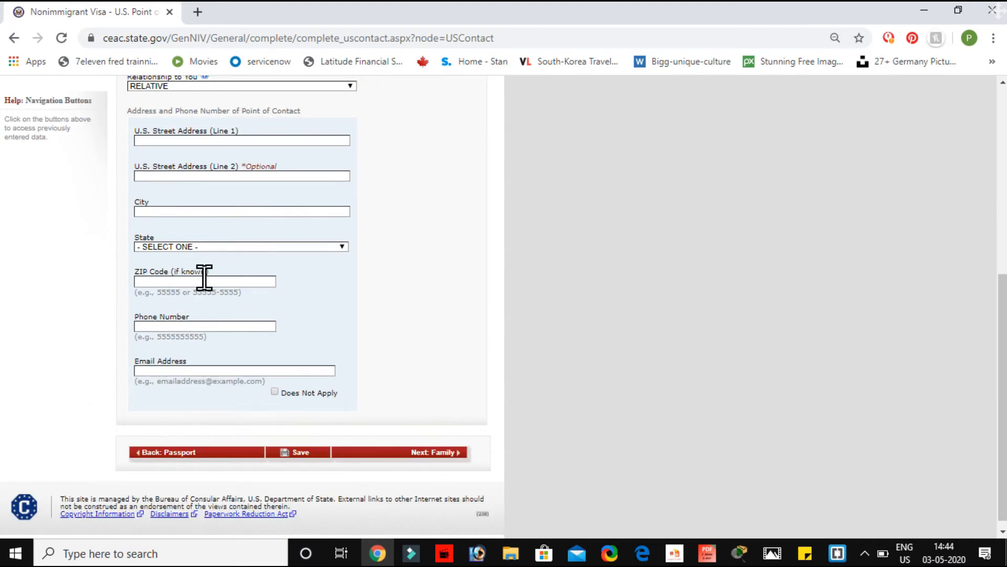
pyautogui.click(173, 140)
pyautogui.write('123')
pyautogui.click(162, 212)
pyautogui.write('AN')
pyautogui.write('NAPOLIS')
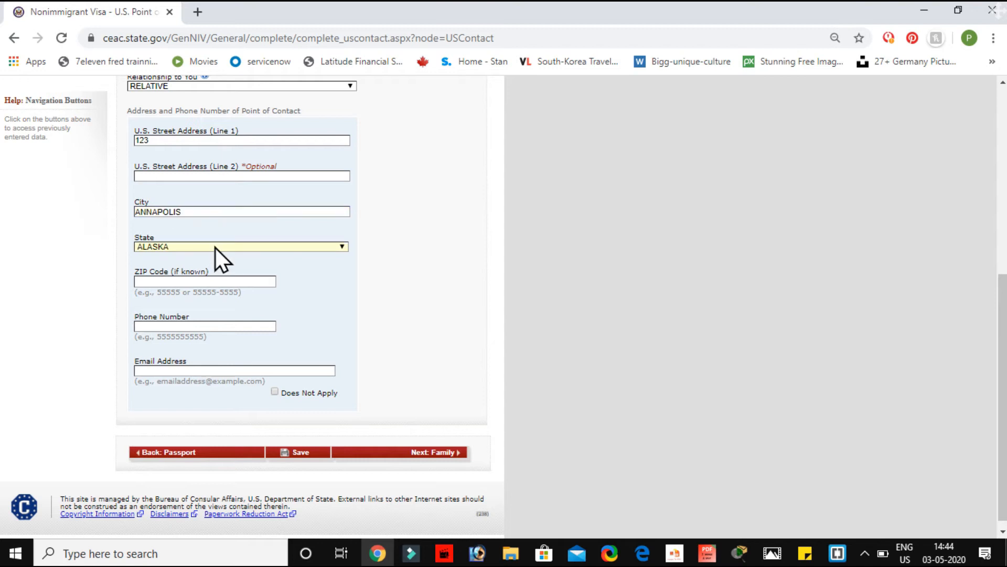
pyautogui.click(215, 247)
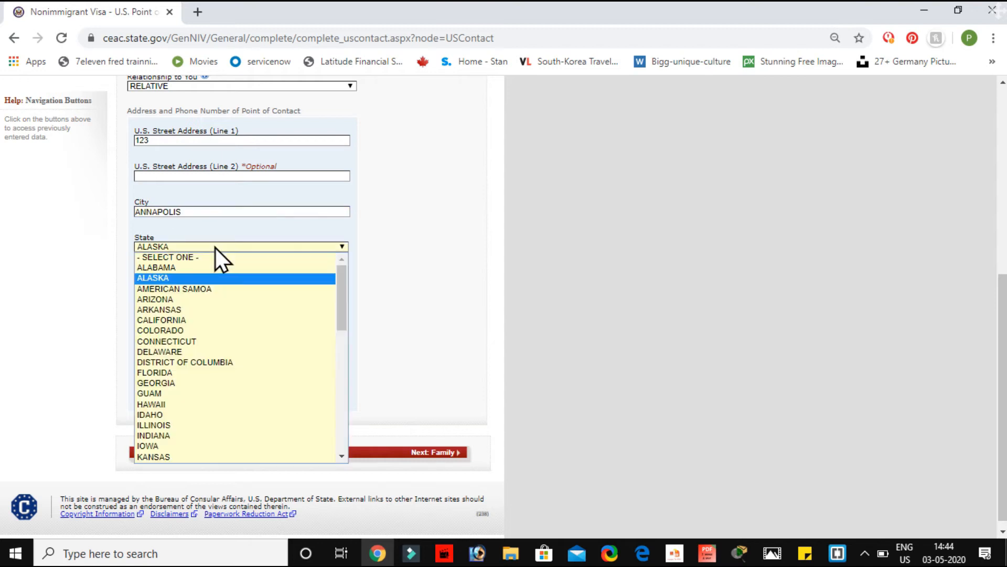
pyautogui.click(194, 297)
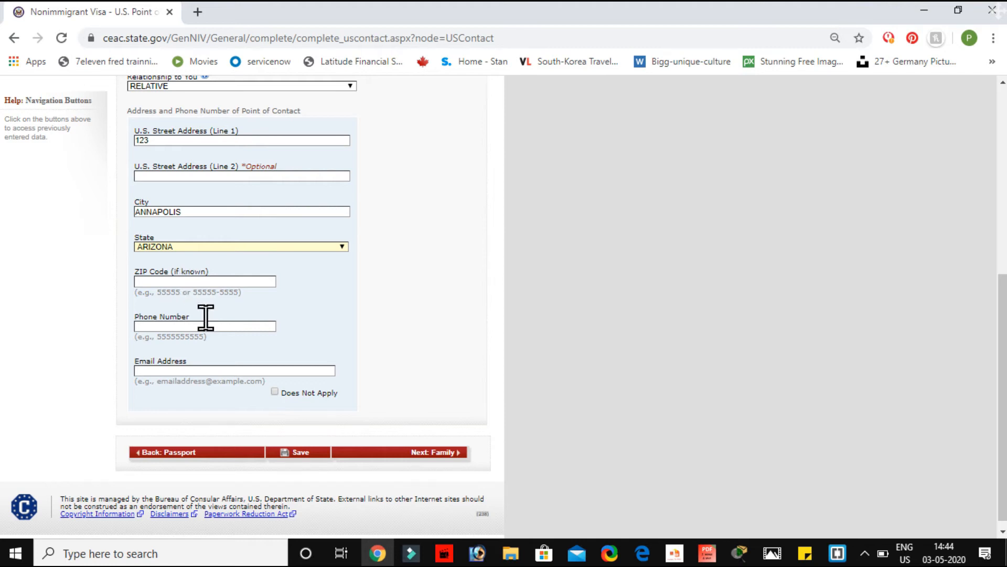
pyautogui.write('65555555555')
pyautogui.click(202, 372)
pyautogui.write('s@gmail')
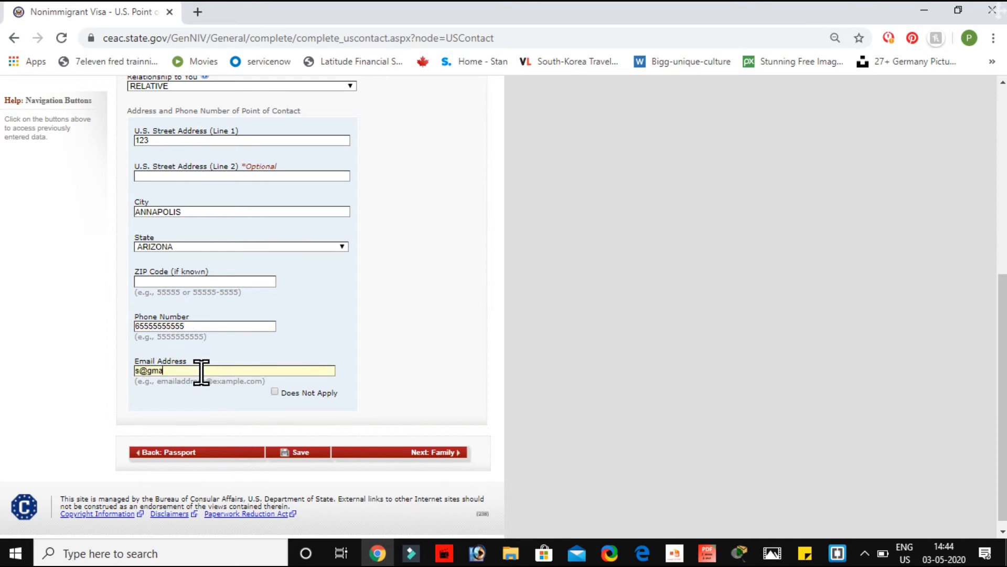
pyautogui.click(382, 454)
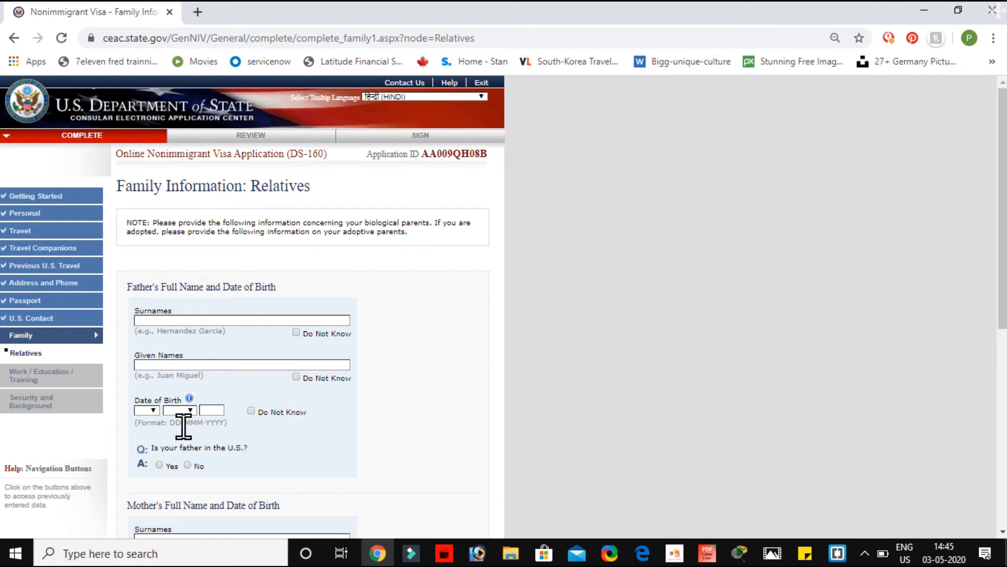
# Step: Fill in the father's section, answering No to him being in the U.S
pyautogui.scroll(-2, 287, 353)
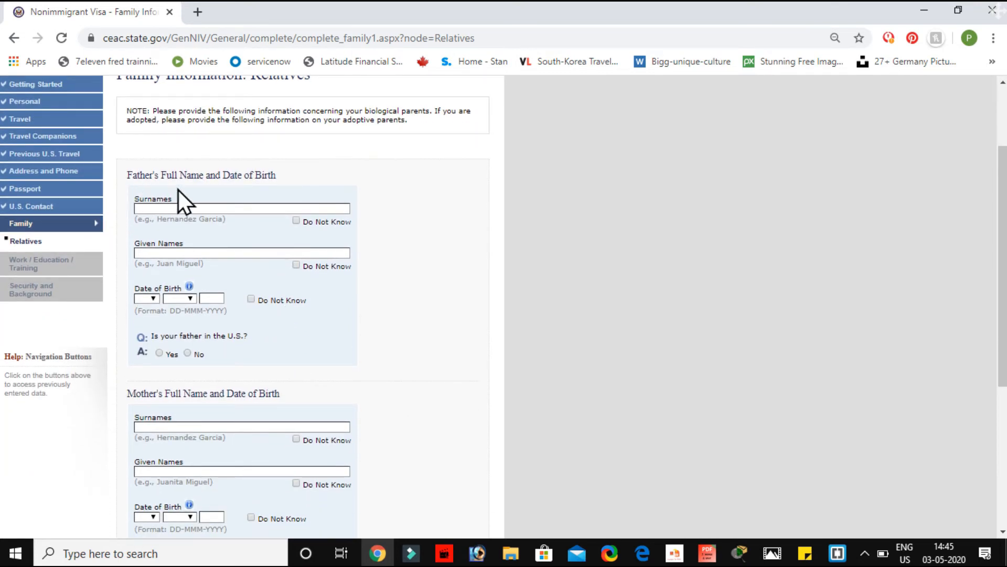
pyautogui.click(167, 209)
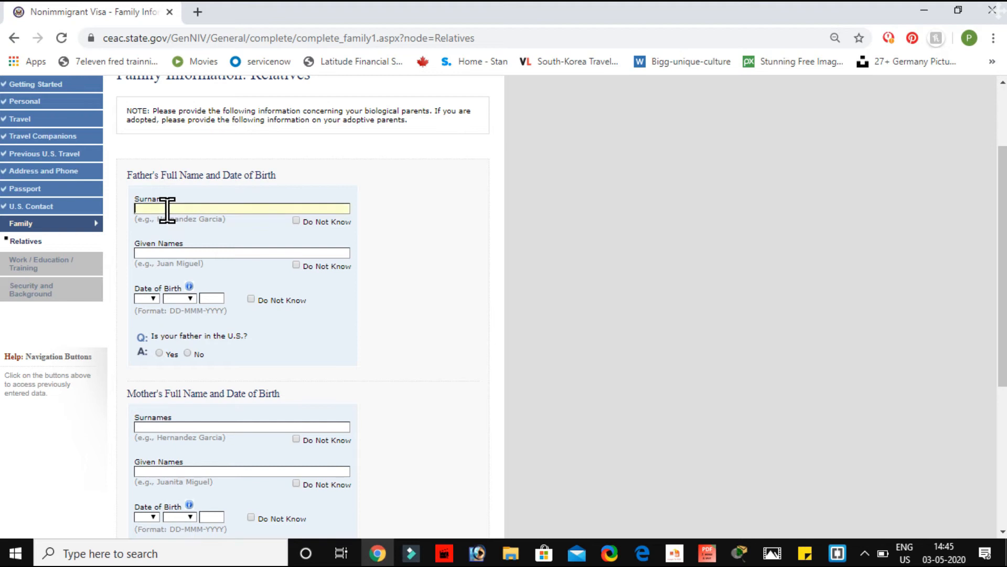
pyautogui.click(184, 253)
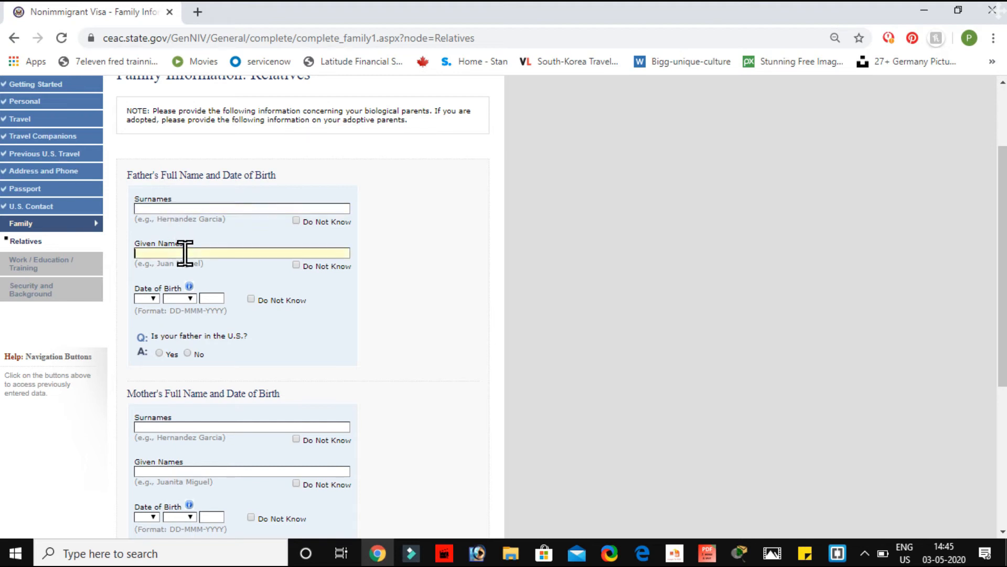
pyautogui.click(157, 300)
pyautogui.click(157, 301)
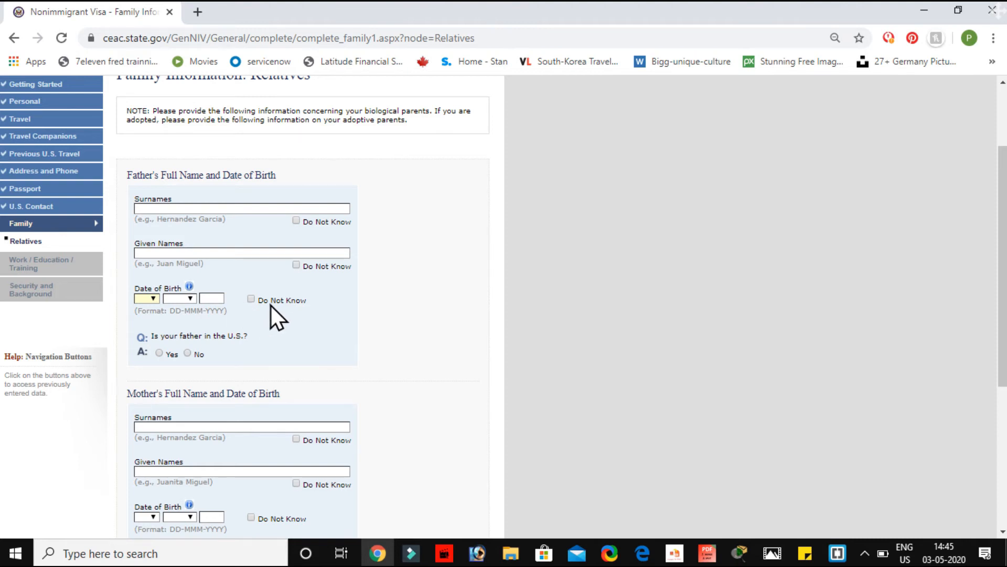
pyautogui.scroll(-2, 288, 330)
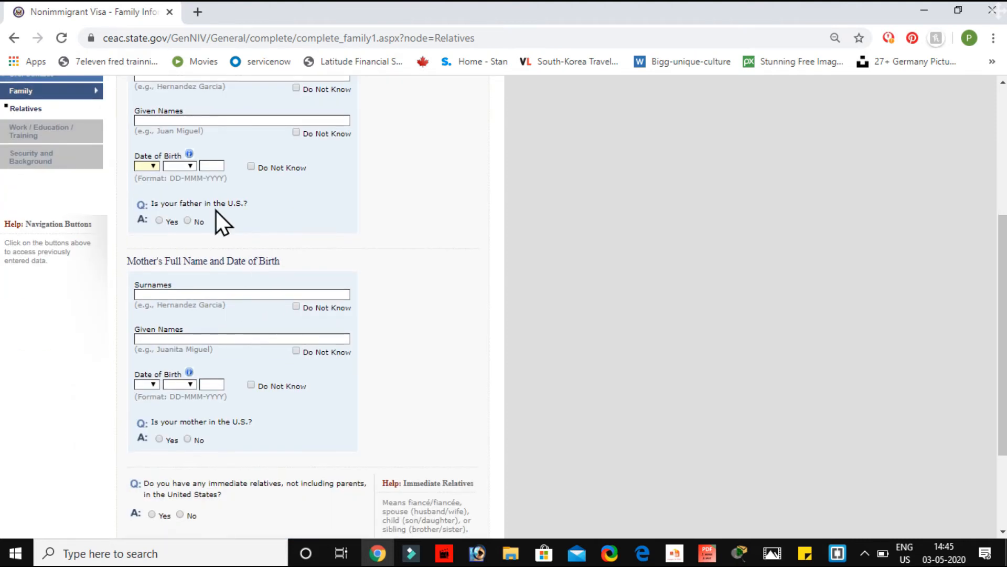
pyautogui.click(188, 221)
# Step: Answer No for the mother and for immediate relatives being in the U.S., then continue
pyautogui.scroll(-2, 187, 222)
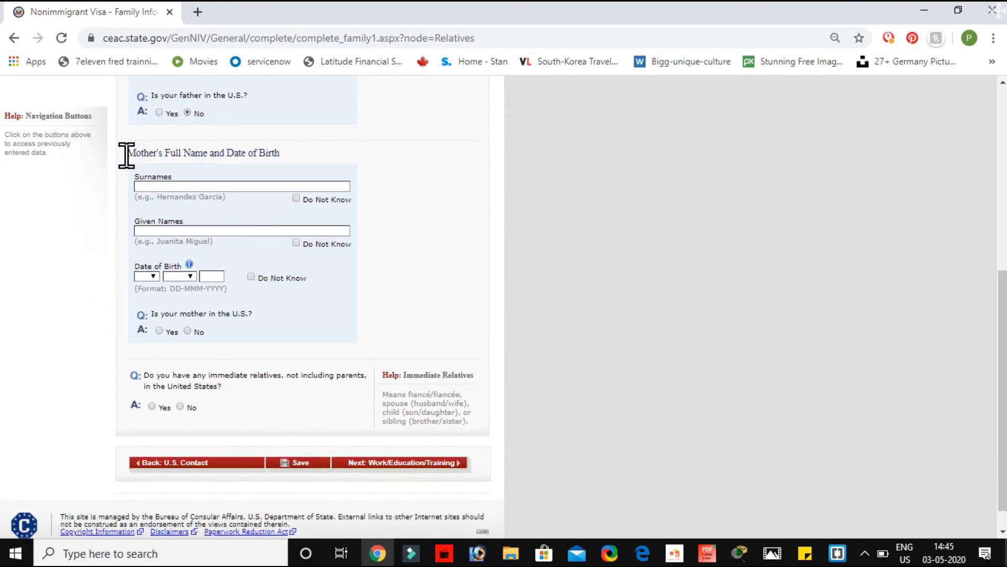
pyautogui.click(186, 184)
pyautogui.scroll(2, 196, 227)
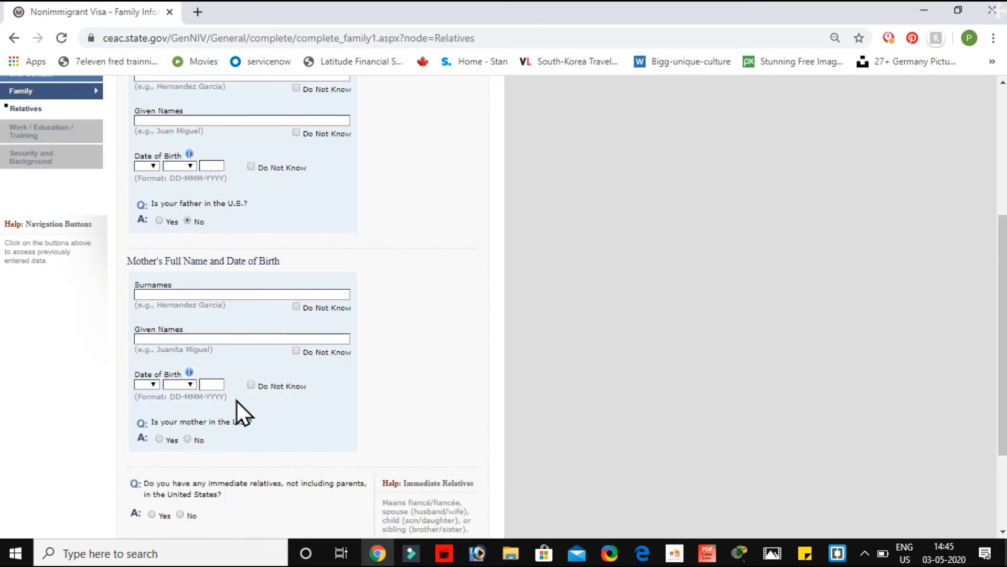
pyautogui.scroll(-2, 237, 400)
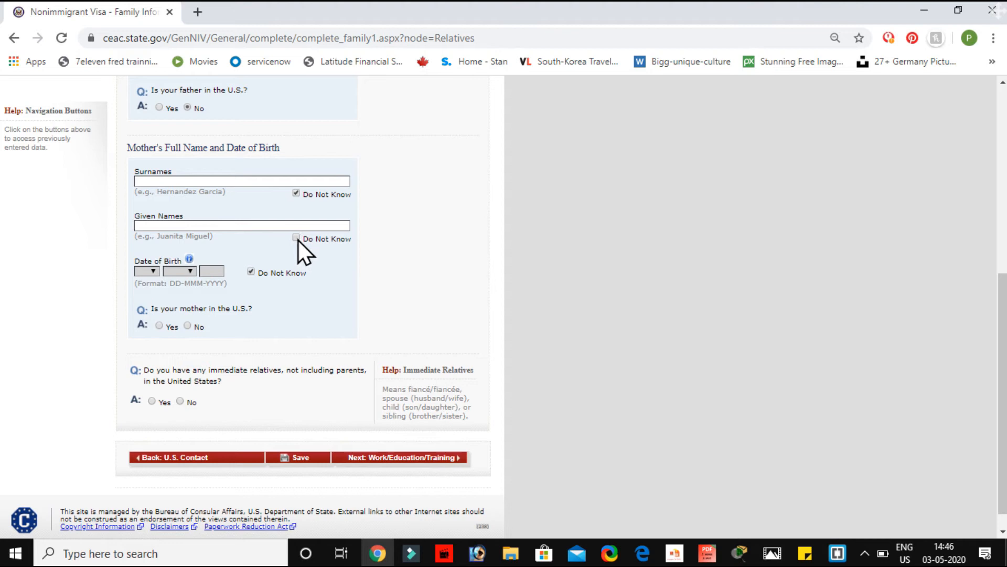
pyautogui.click(191, 328)
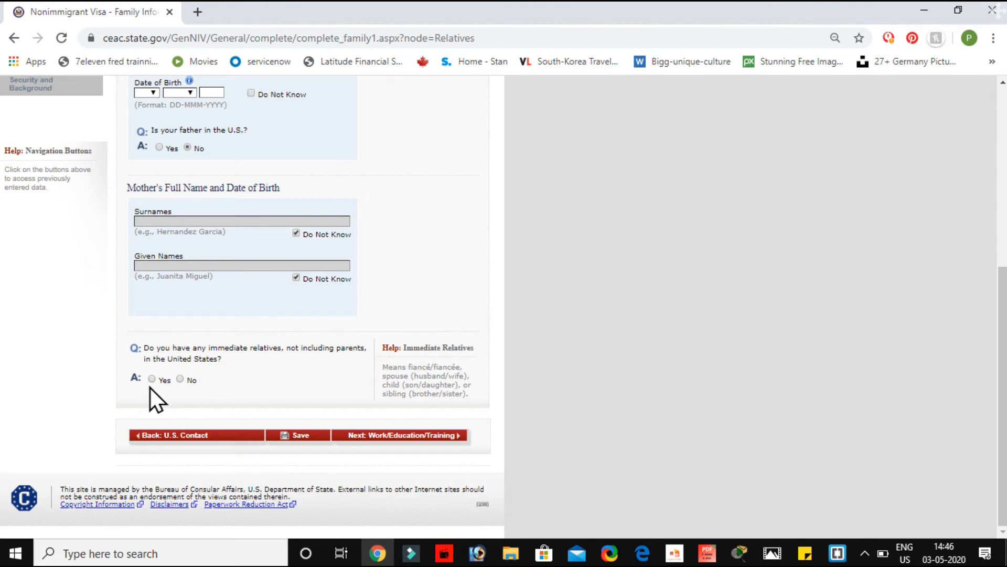
pyautogui.click(182, 379)
pyautogui.click(398, 435)
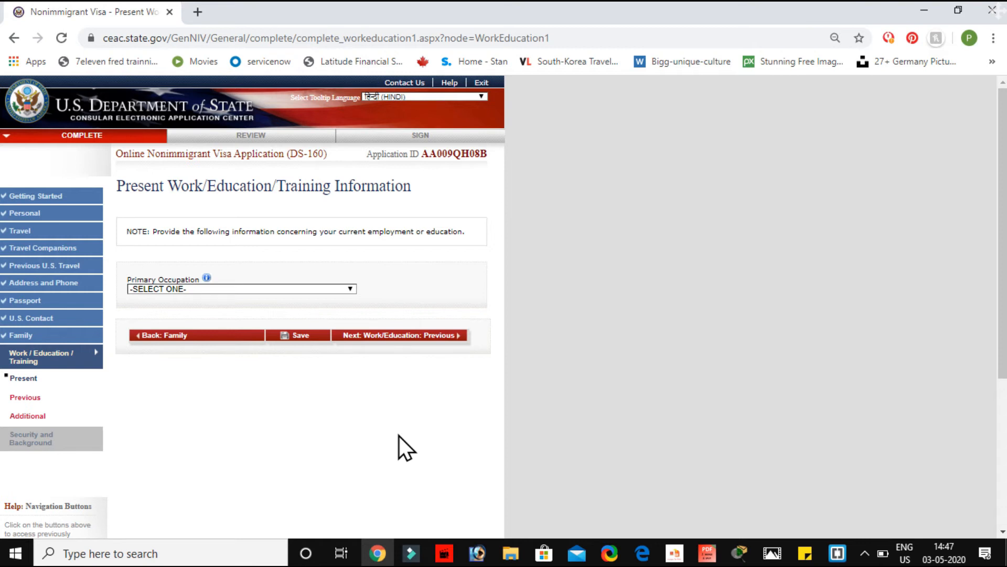
# Step: Choose COMPUTER SCIENCE as the primary occupation
pyautogui.click(348, 288)
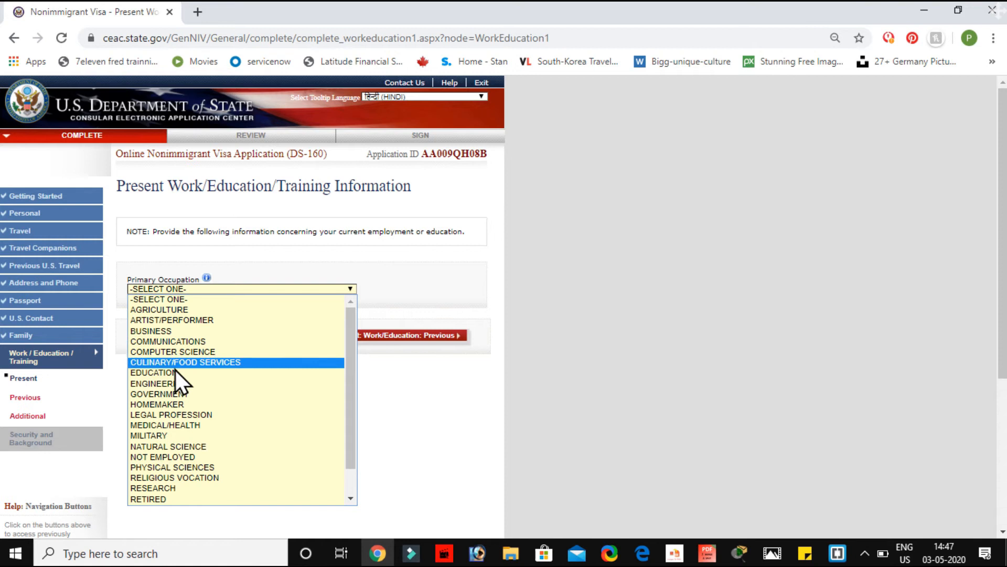
pyautogui.click(179, 352)
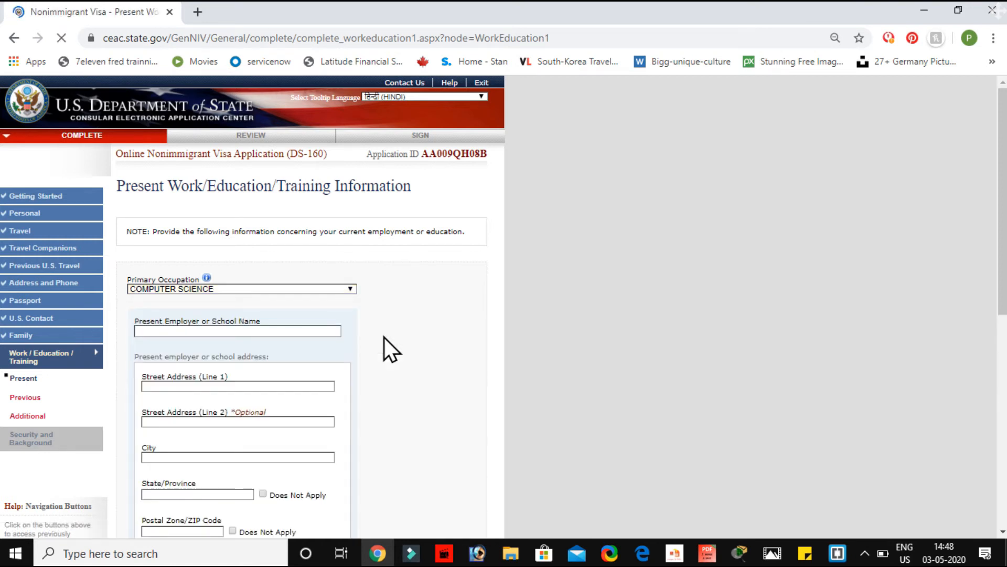
pyautogui.scroll(-3, 199, 402)
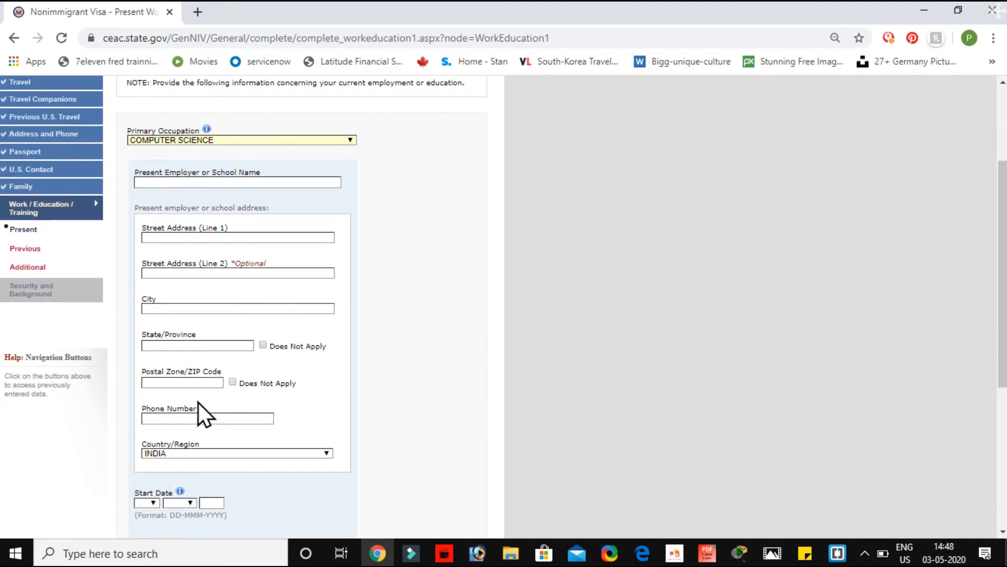
pyautogui.click(197, 183)
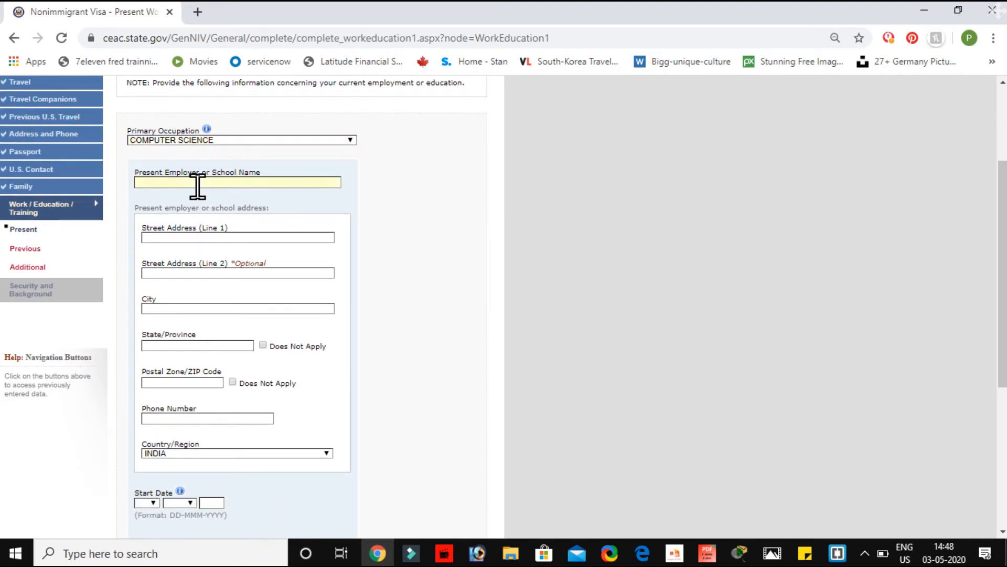
pyautogui.click(172, 238)
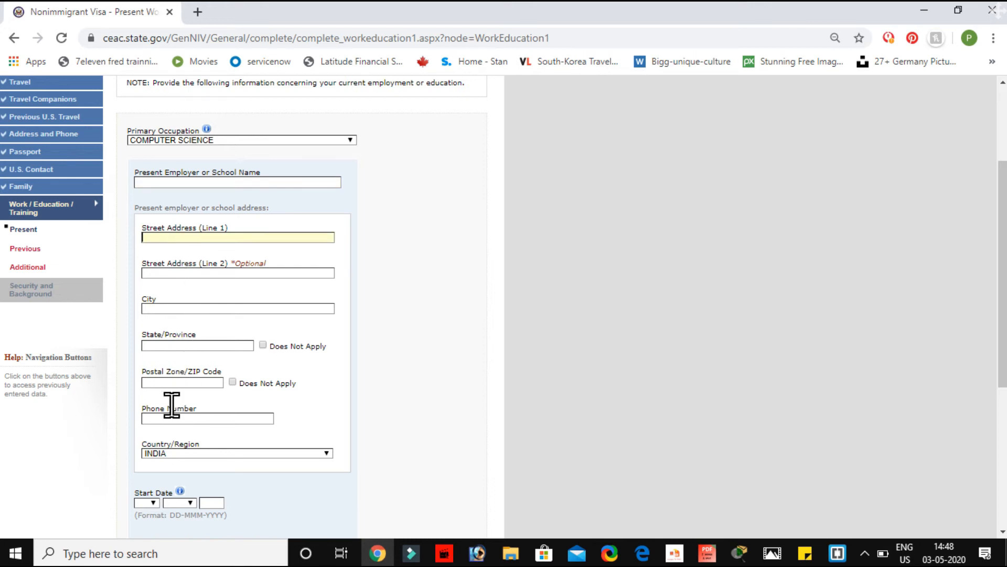
pyautogui.scroll(-2, 172, 444)
pyautogui.scroll(-3, 172, 445)
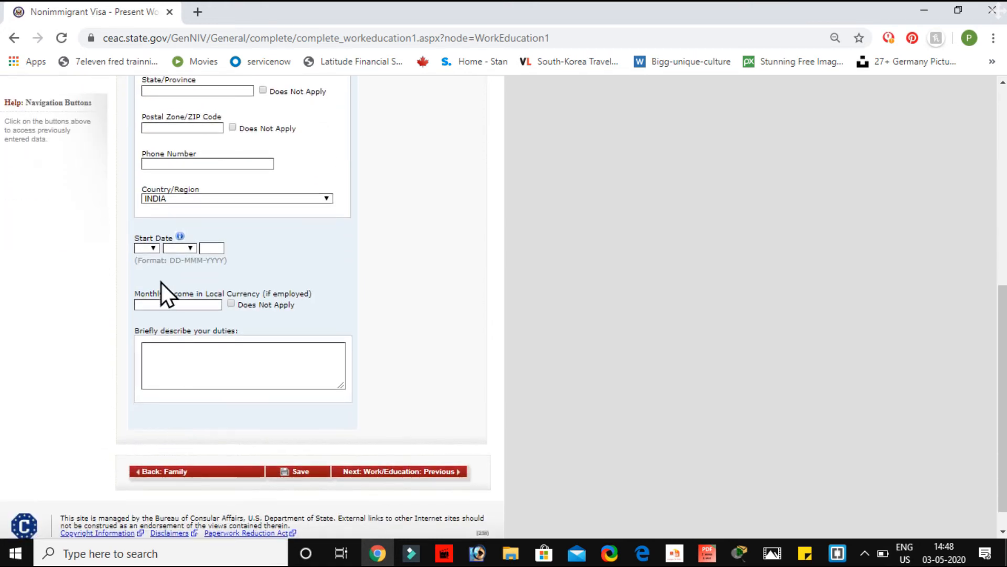
pyautogui.click(154, 249)
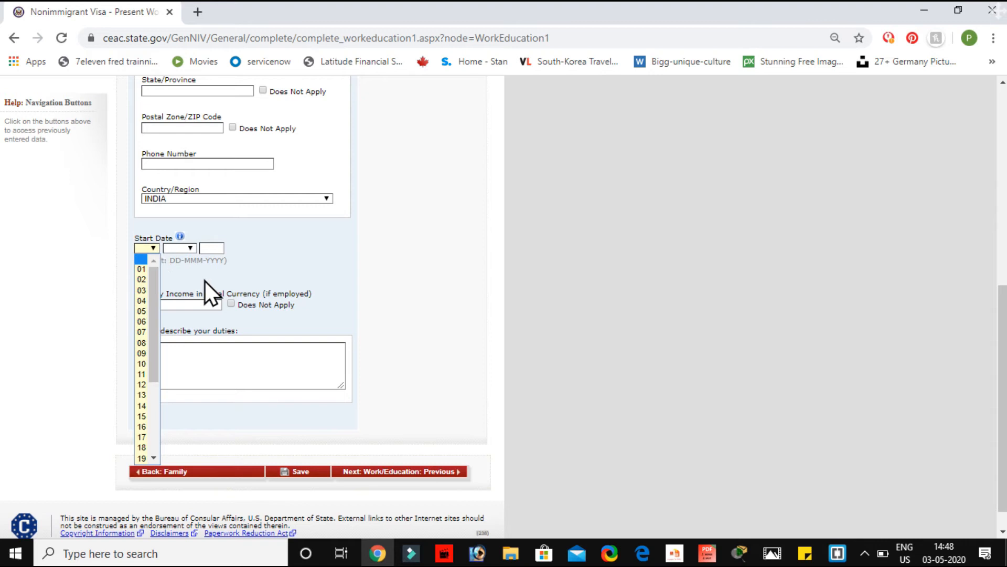
pyautogui.click(204, 303)
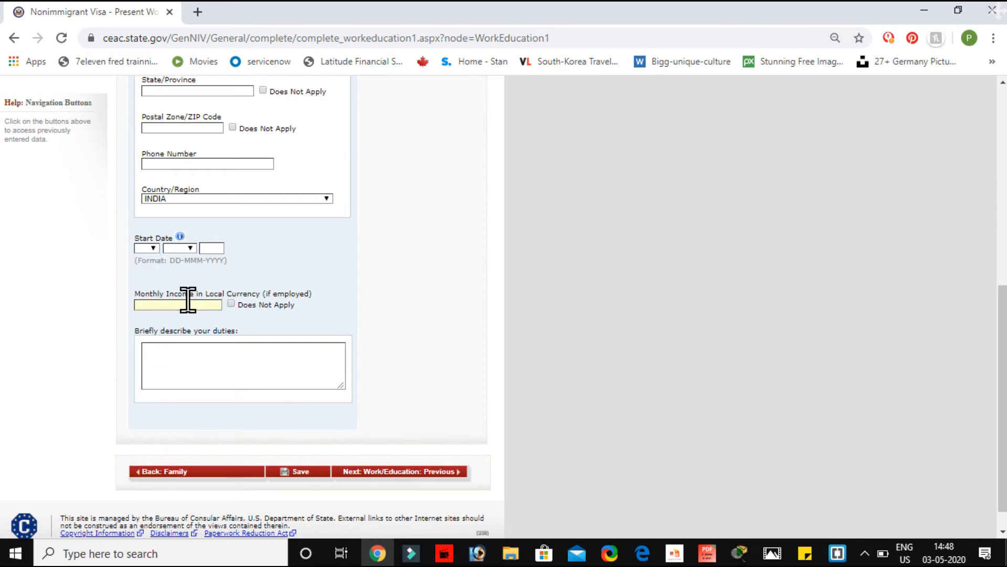
pyautogui.click(182, 372)
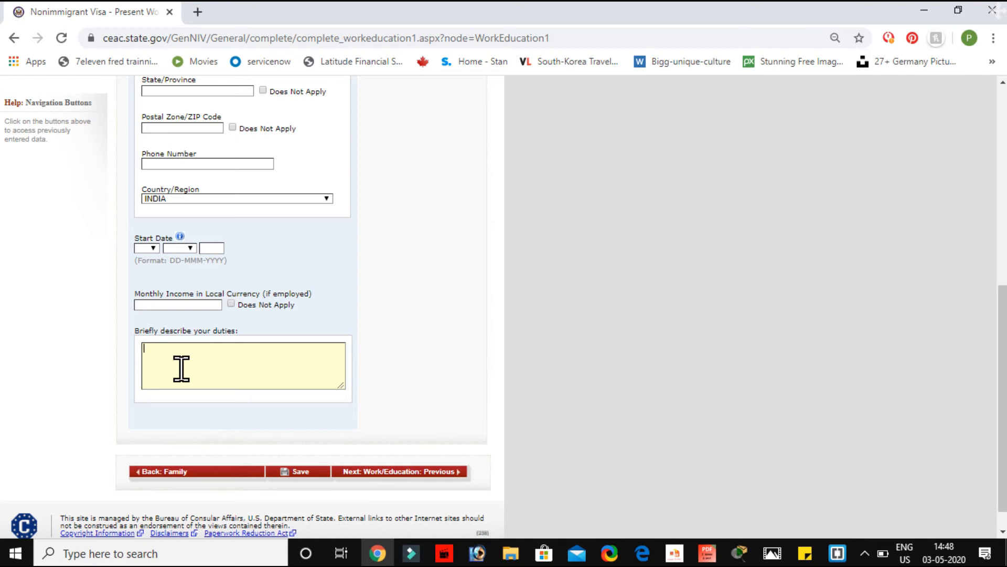
pyautogui.scroll(8, 215, 181)
pyautogui.scroll(-3, 215, 182)
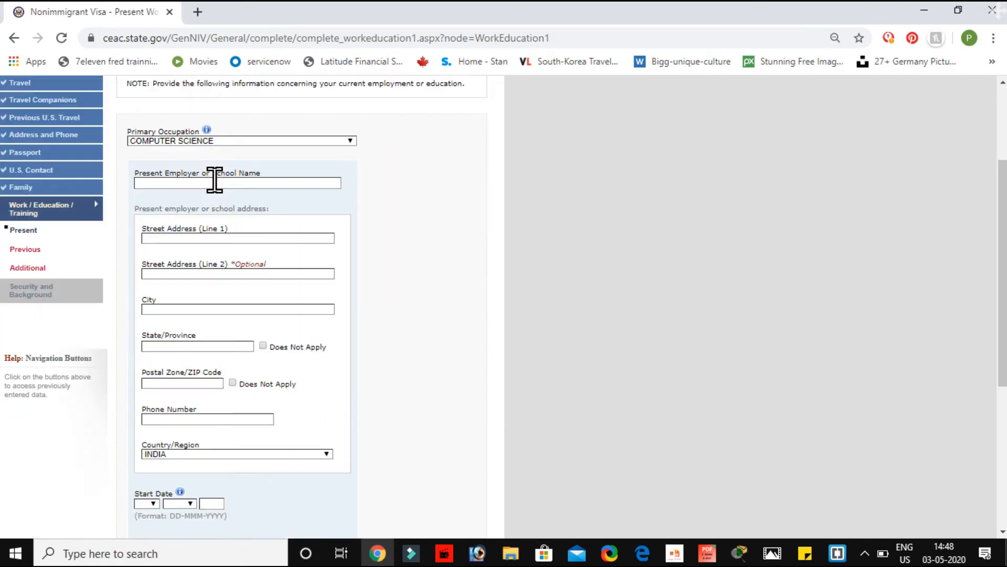
pyautogui.scroll(-5, 215, 181)
pyautogui.scroll(8, 215, 180)
# Step: Enter employer INFOSIS with street address, city DELHI, state and postal code N/A, and phone
pyautogui.click(203, 332)
pyautogui.write('INFOSIS')
pyautogui.click(205, 388)
pyautogui.write('123')
pyautogui.click(175, 459)
pyautogui.write('DELHI')
pyautogui.scroll(-3, 175, 462)
pyautogui.click(262, 341)
pyautogui.click(232, 378)
pyautogui.click(209, 416)
pyautogui.write('988888888888')
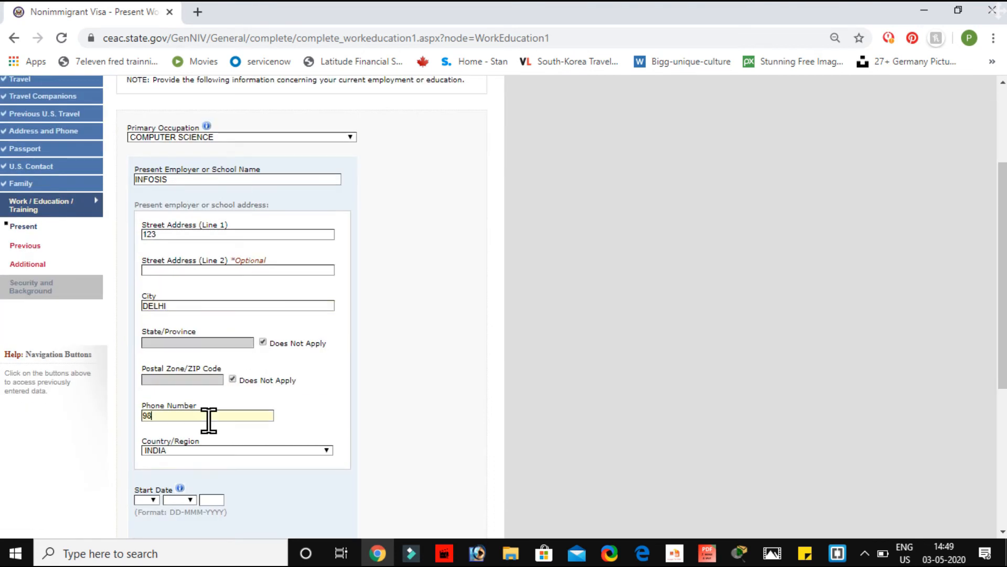
# Step: Set start date 07 APR 2013, monthly income 80000, duties 'NEWTWOEKING', and continue
pyautogui.scroll(-2, 155, 501)
pyautogui.click(153, 408)
pyautogui.click(143, 270)
pyautogui.click(189, 408)
pyautogui.write('2013')
pyautogui.scroll(-3, 194, 367)
pyautogui.click(181, 323)
pyautogui.write('80000')
pyautogui.click(210, 383)
pyautogui.write('NEWTWOEKING')
pyautogui.click(375, 493)
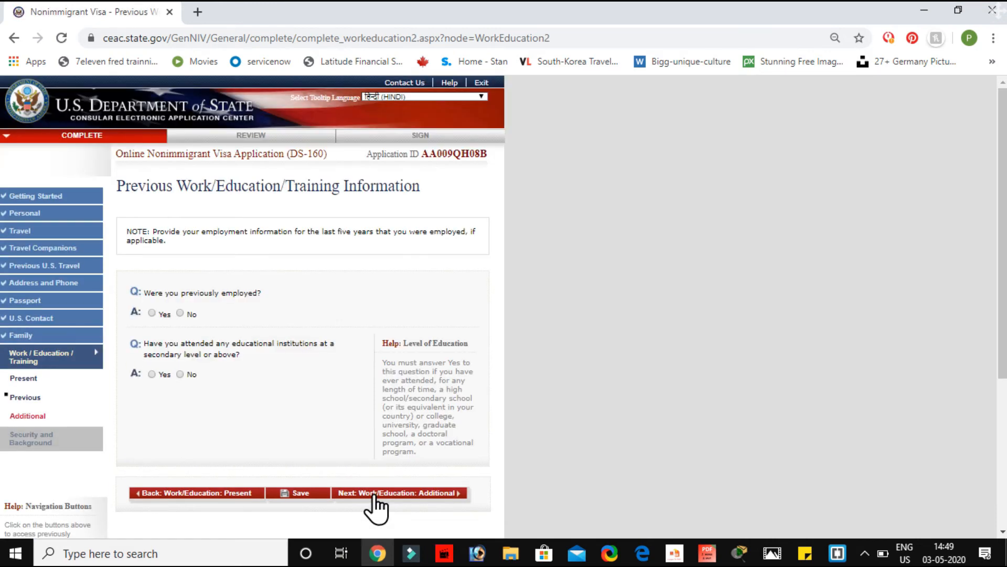
# Step: Answer No to previous employment and Yes to education, entering institution PTU at address 123
pyautogui.scroll(-1, 375, 496)
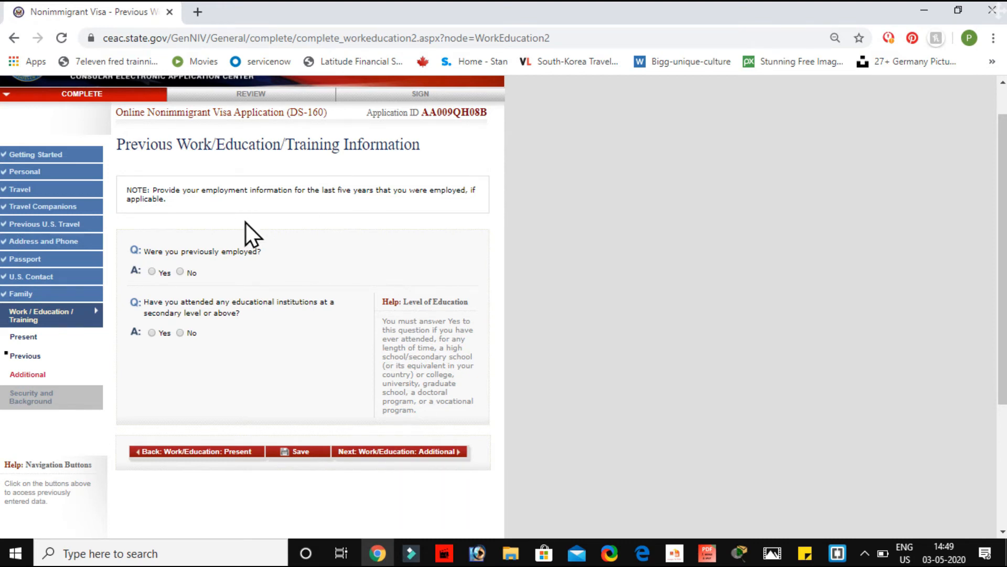
pyautogui.click(181, 272)
pyautogui.scroll(1, 307, 371)
pyautogui.scroll(-2, 307, 371)
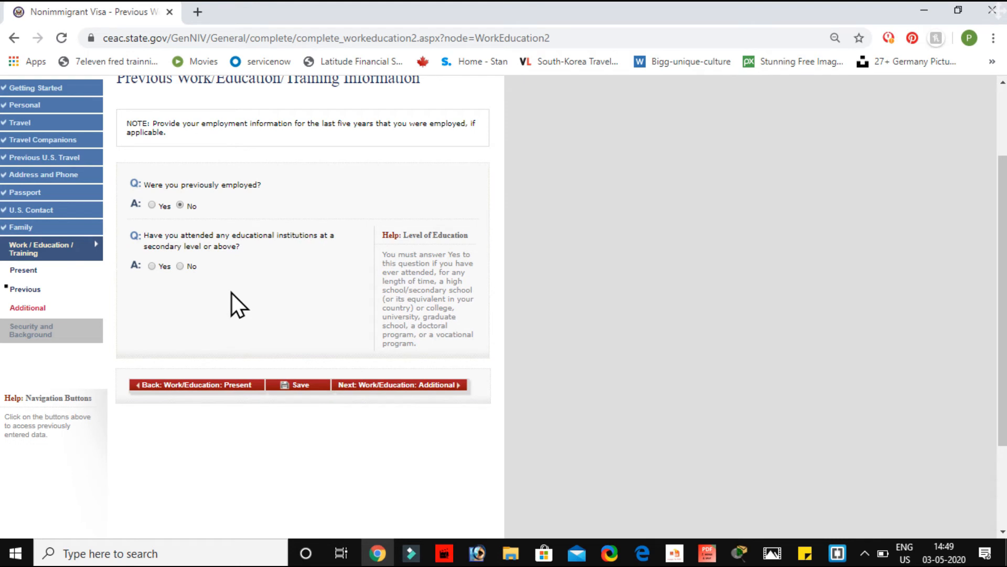
pyautogui.click(151, 266)
pyautogui.scroll(-1, 290, 326)
pyautogui.scroll(-5, 328, 366)
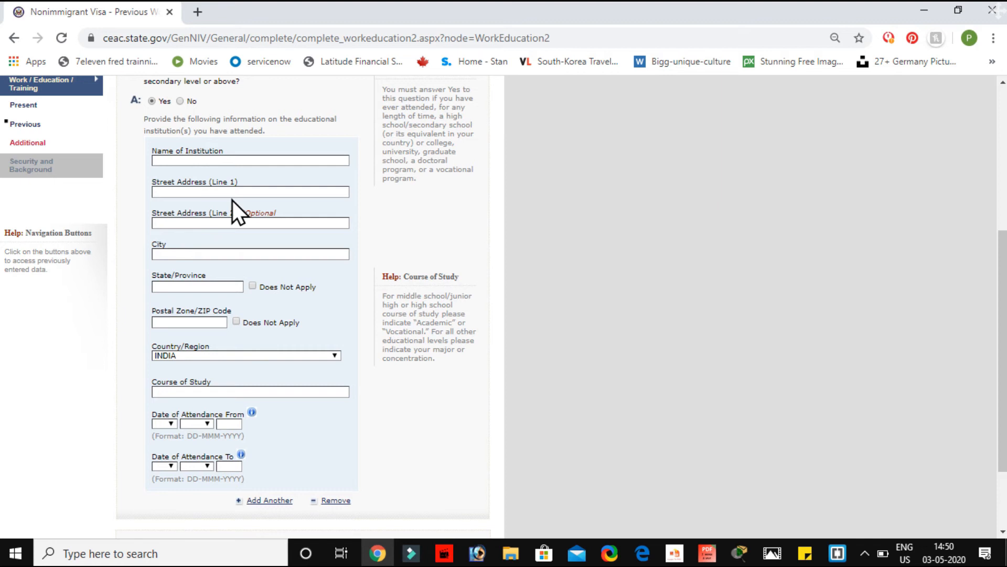
pyautogui.write('PTU')
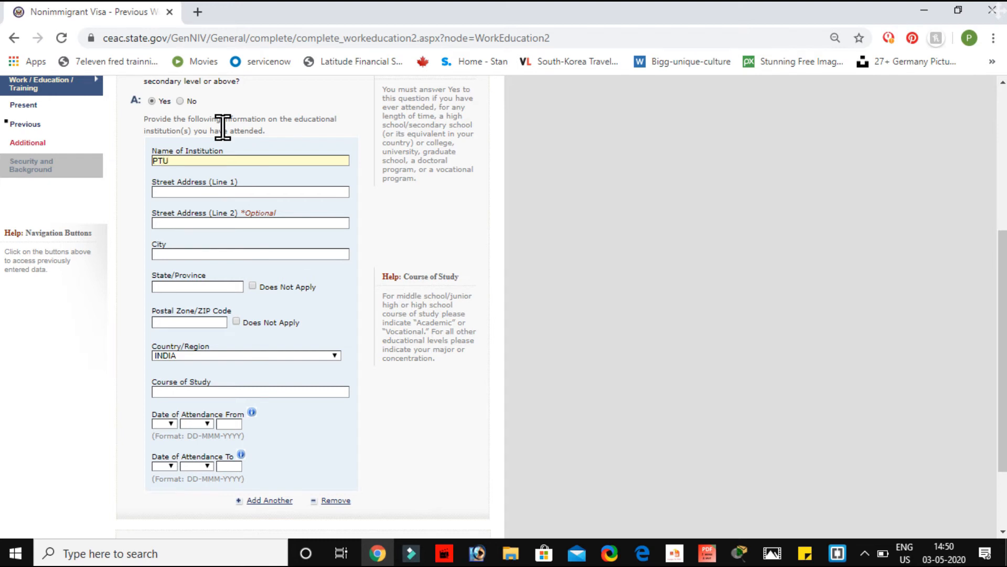
pyautogui.click(185, 193)
pyautogui.write('123')
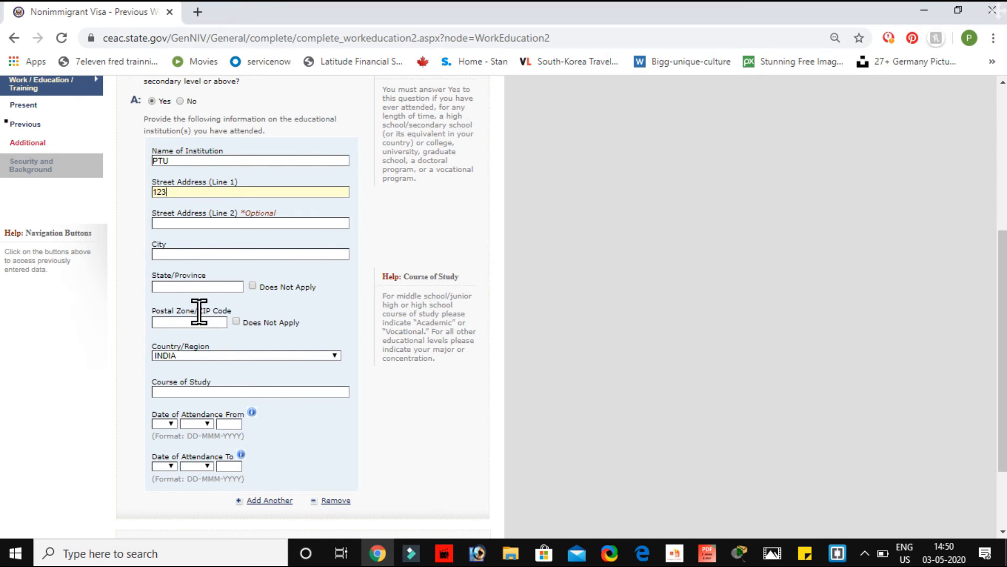
# Step: Enter city DELHI, mark state and postal code as Does Not Apply, and course MASTERS IN IT
pyautogui.click(236, 392)
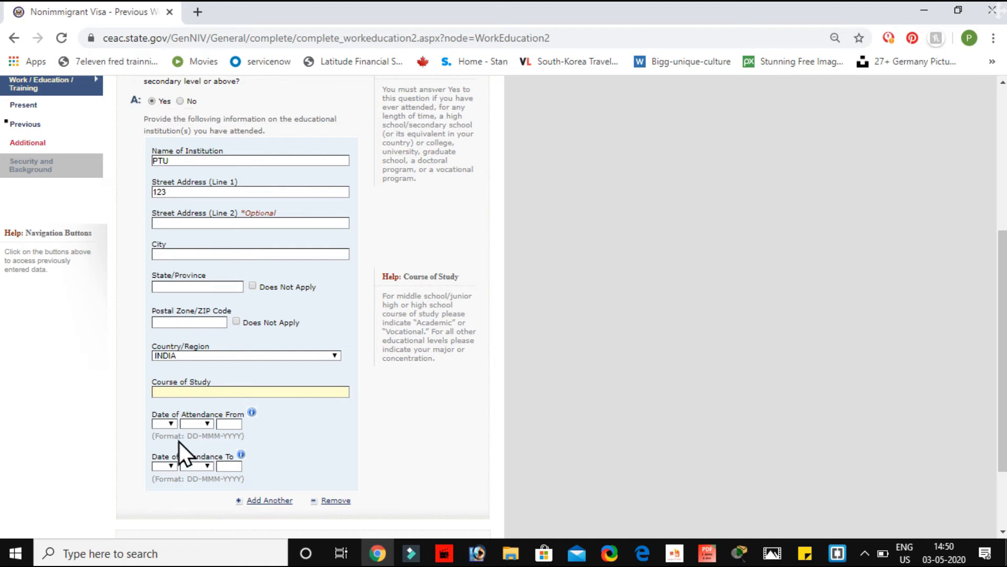
pyautogui.click(184, 254)
pyautogui.write('DELHI')
pyautogui.click(253, 286)
pyautogui.click(236, 321)
pyautogui.click(204, 391)
pyautogui.write('MASTERS IN IT')
pyautogui.scroll(-2, 204, 393)
# Step: Set attendance from 03 FEB 2000 to 07 MAY 2013 and continue to Additional Work/Education
pyautogui.click(165, 321)
pyautogui.click(164, 361)
pyautogui.click(197, 320)
pyautogui.click(194, 352)
pyautogui.click(231, 320)
pyautogui.write('2000')
pyautogui.click(229, 363)
pyautogui.write('2013')
pyautogui.click(397, 445)
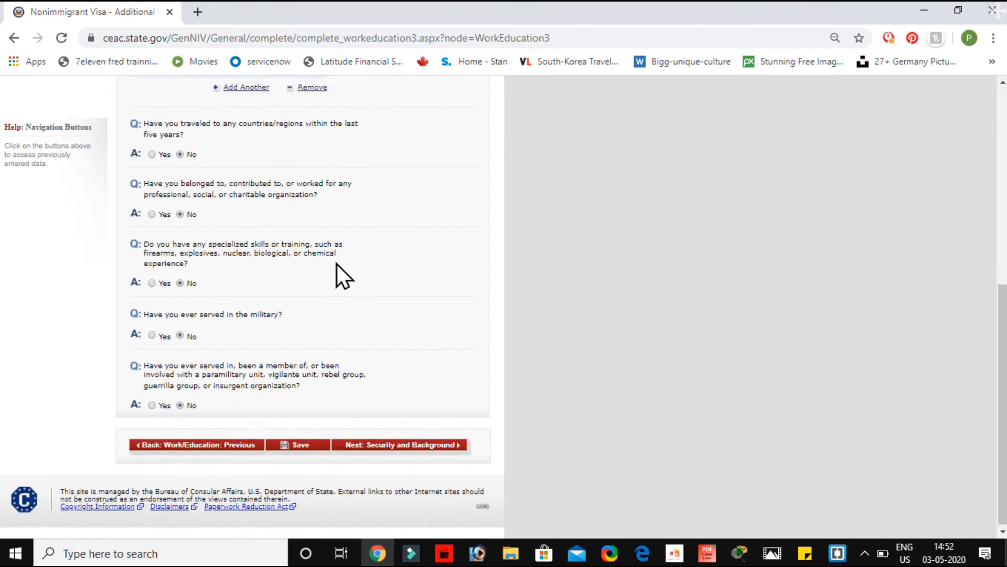
# Step: Leave the answers as they are (no clan, ENGLISH and HINDI languages, all No) and go to Security Part 1
pyautogui.scroll(7, 337, 263)
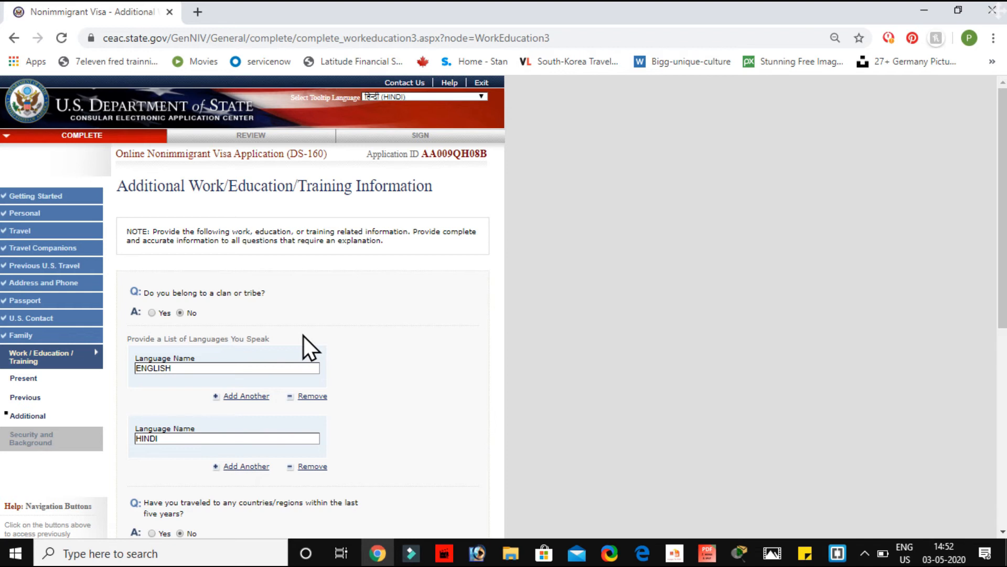
pyautogui.tripleClick(212, 293)
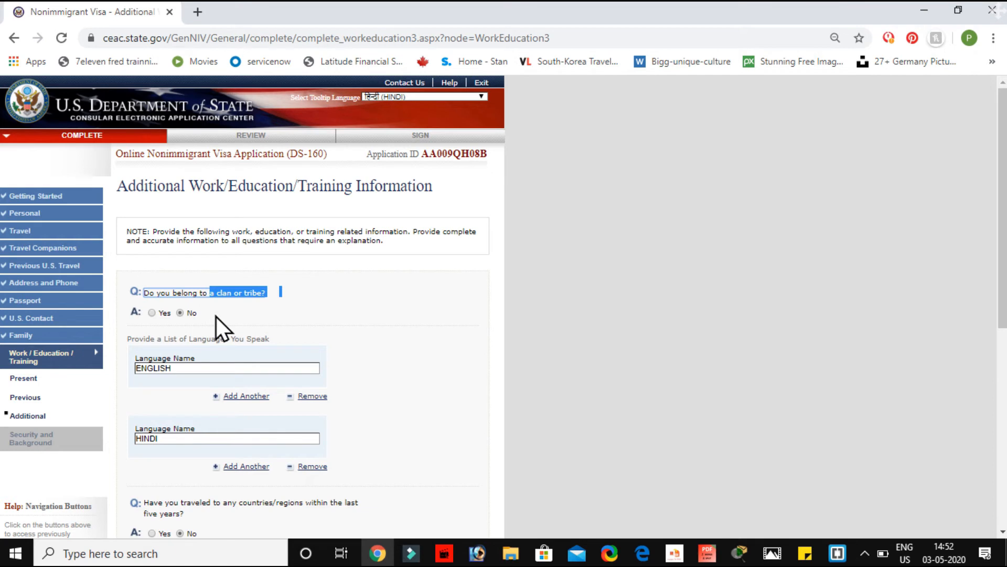
pyautogui.click(257, 316)
pyautogui.scroll(-3, 257, 316)
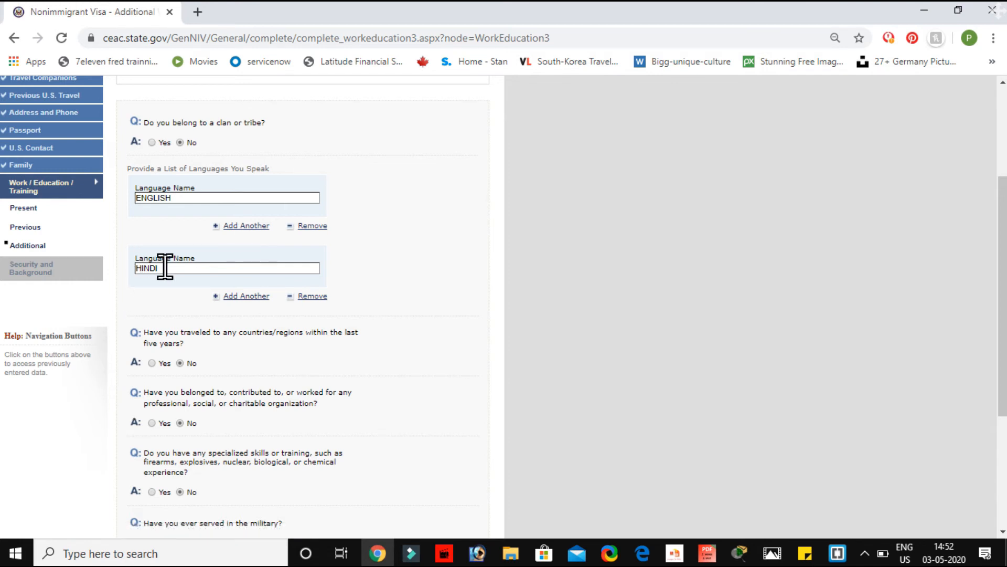
pyautogui.moveTo(167, 268); pyautogui.dragTo(64, 274)
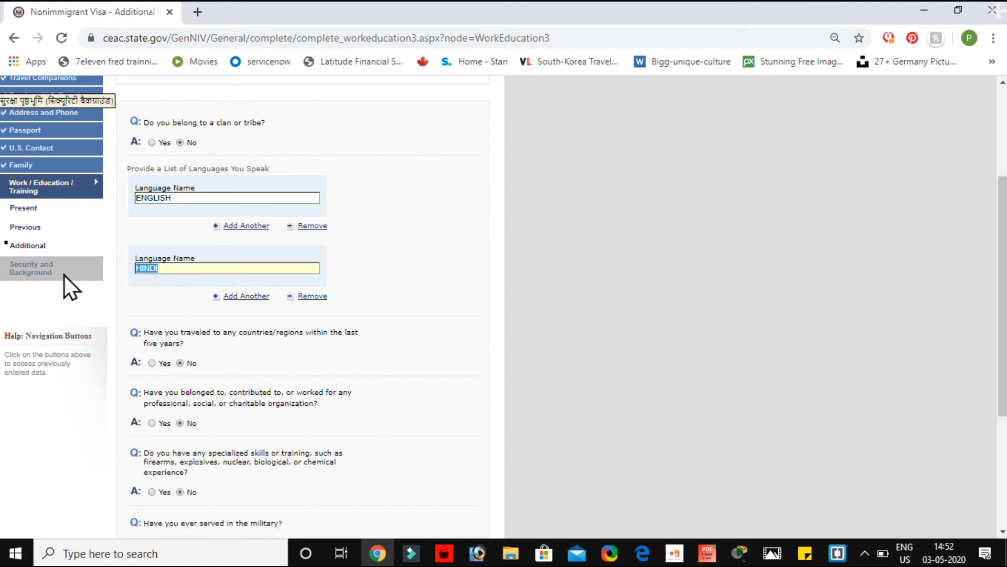
pyautogui.click(153, 294)
pyautogui.scroll(-3, 238, 181)
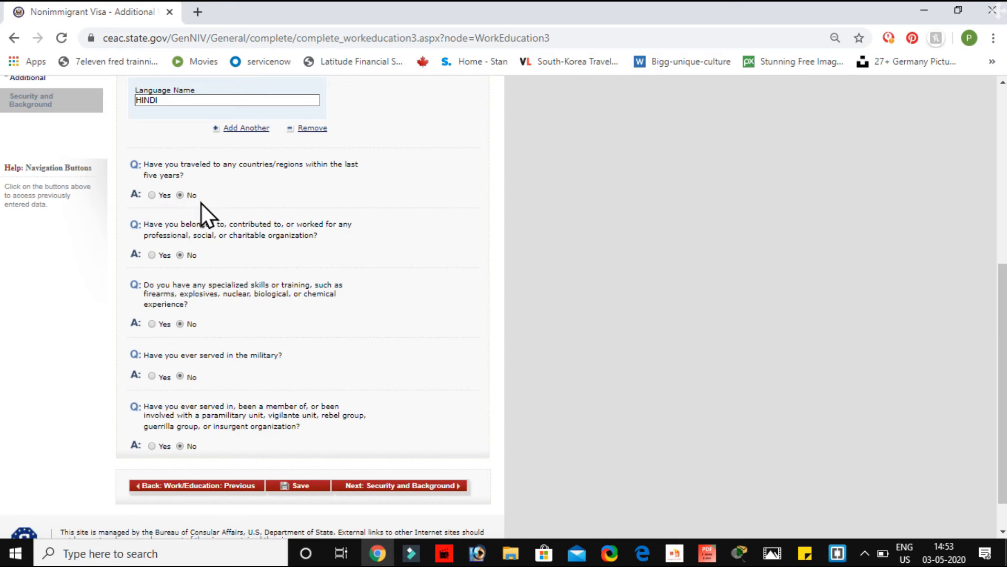
pyautogui.scroll(-1, 272, 220)
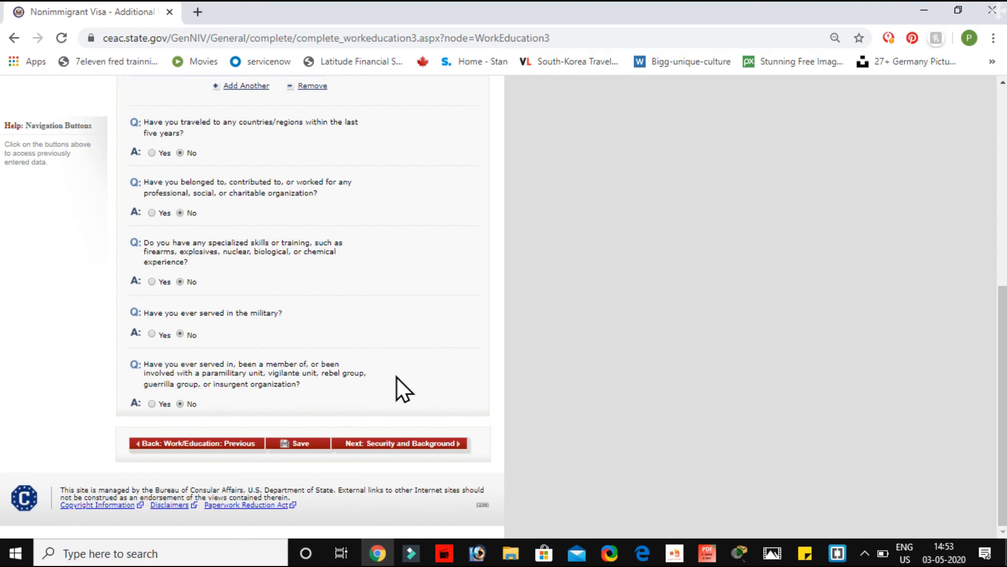
pyautogui.click(405, 443)
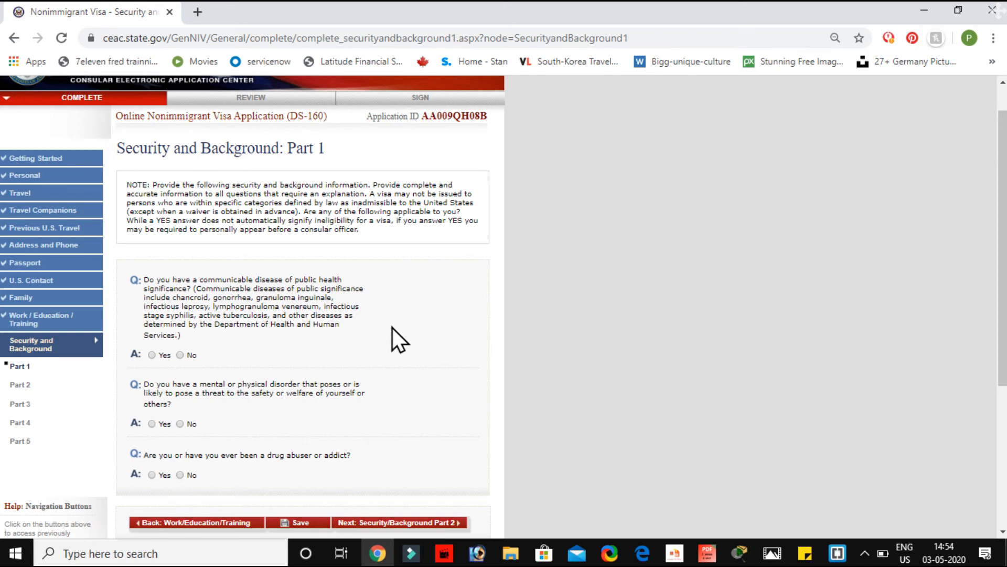
# Step: Answer No to the communicable disease, mental disorder and drug abuse questions, then continue to Part 2
pyautogui.scroll(-2, 392, 328)
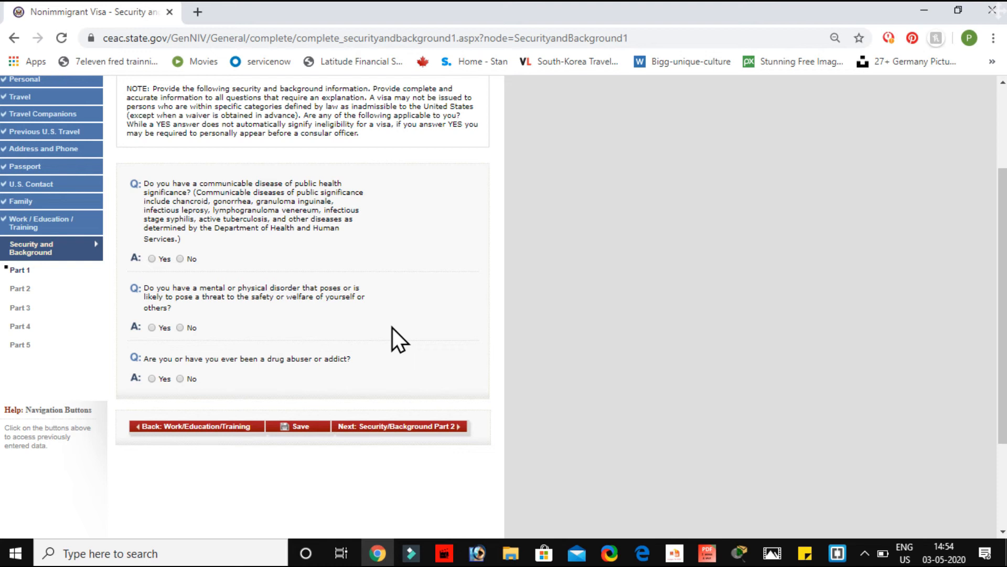
pyautogui.click(180, 259)
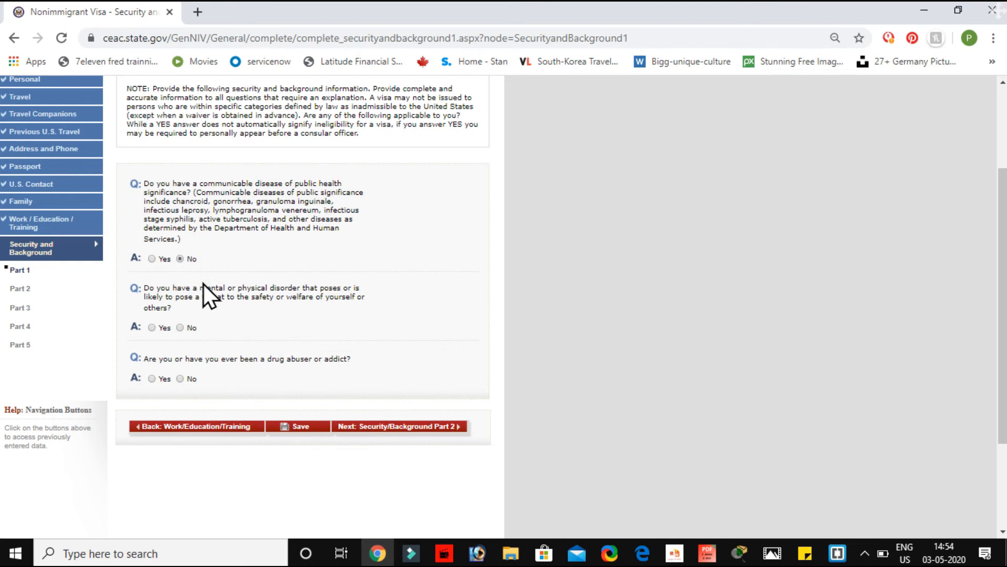
pyautogui.click(181, 327)
pyautogui.click(181, 379)
pyautogui.click(395, 428)
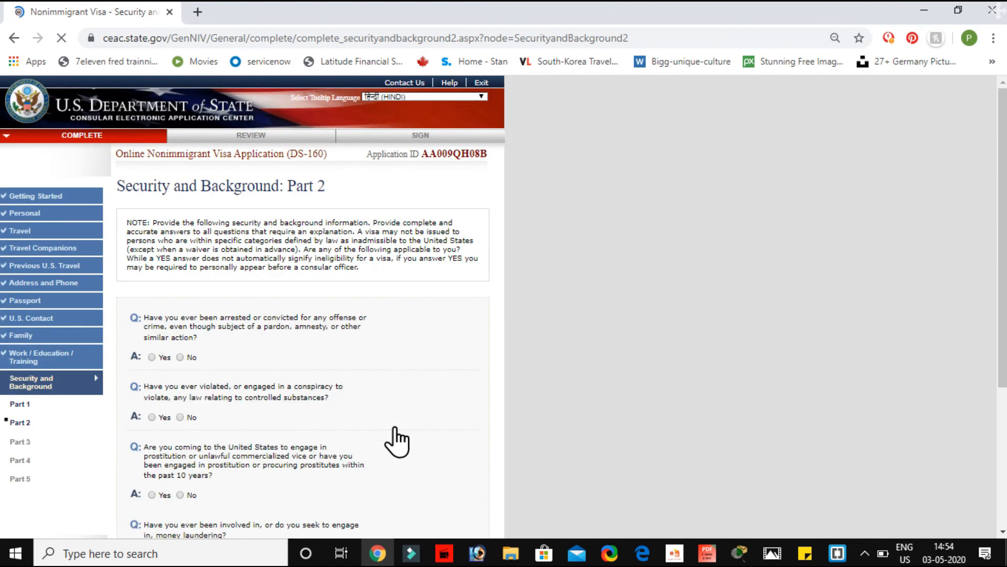
# Step: Answer No on controlled substances, prostitution, money laundering and human trafficking, then continue to Part 3
pyautogui.scroll(-1, 395, 428)
pyautogui.scroll(-3, 397, 441)
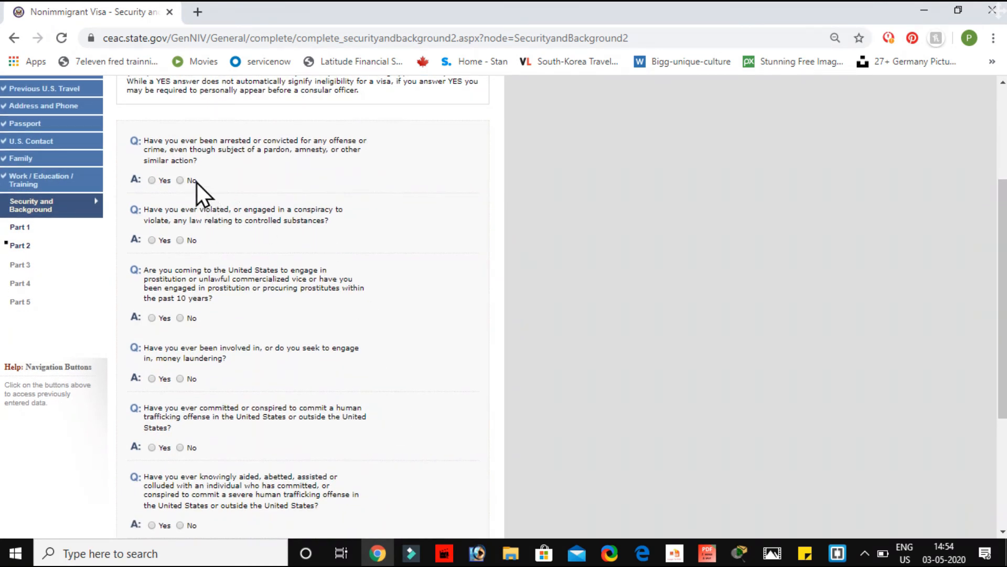
pyautogui.click(180, 241)
pyautogui.click(180, 318)
pyautogui.click(181, 379)
pyautogui.scroll(-2, 180, 379)
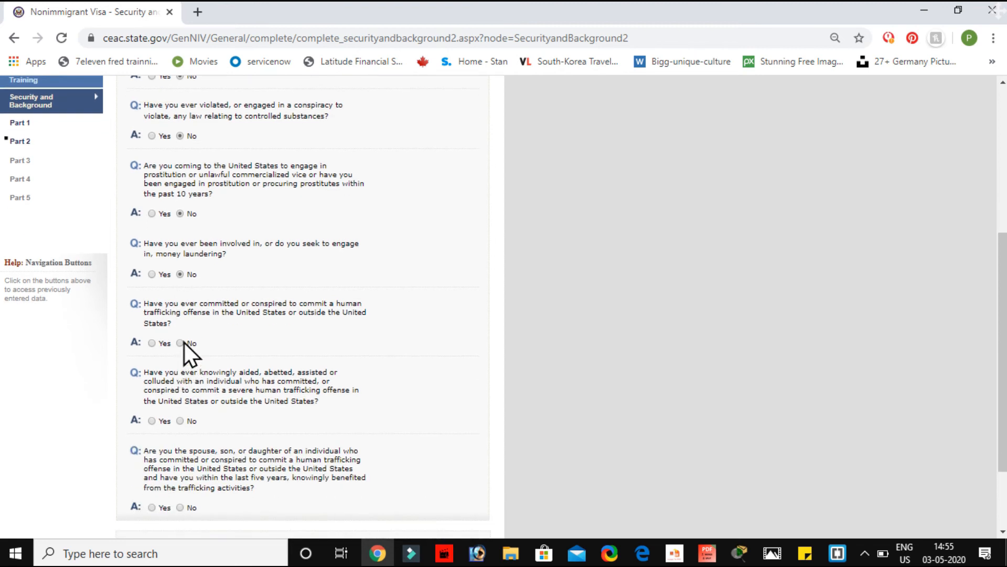
pyautogui.click(180, 420)
pyautogui.scroll(-2, 182, 419)
pyautogui.click(180, 403)
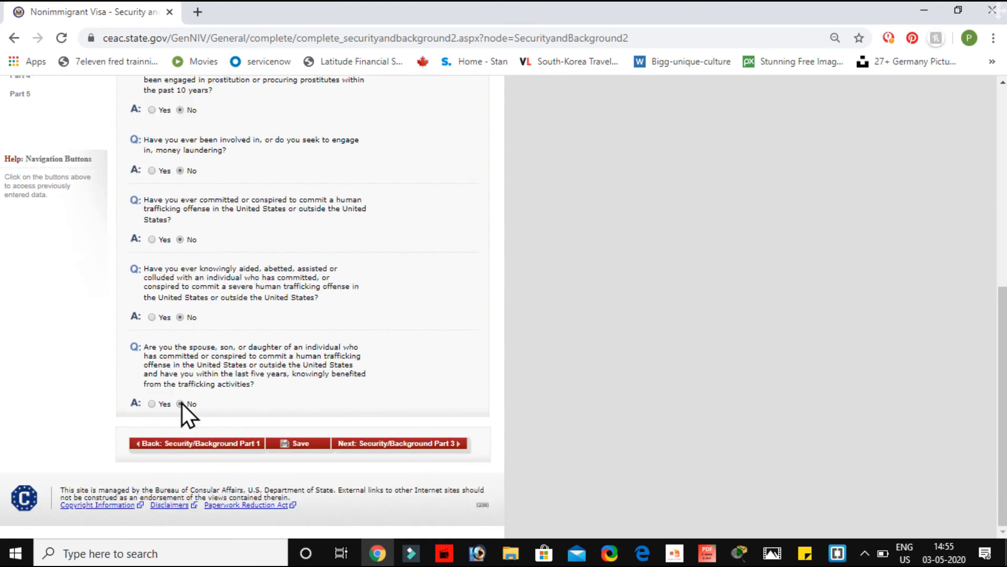
pyautogui.click(383, 445)
pyautogui.scroll(-2, 386, 458)
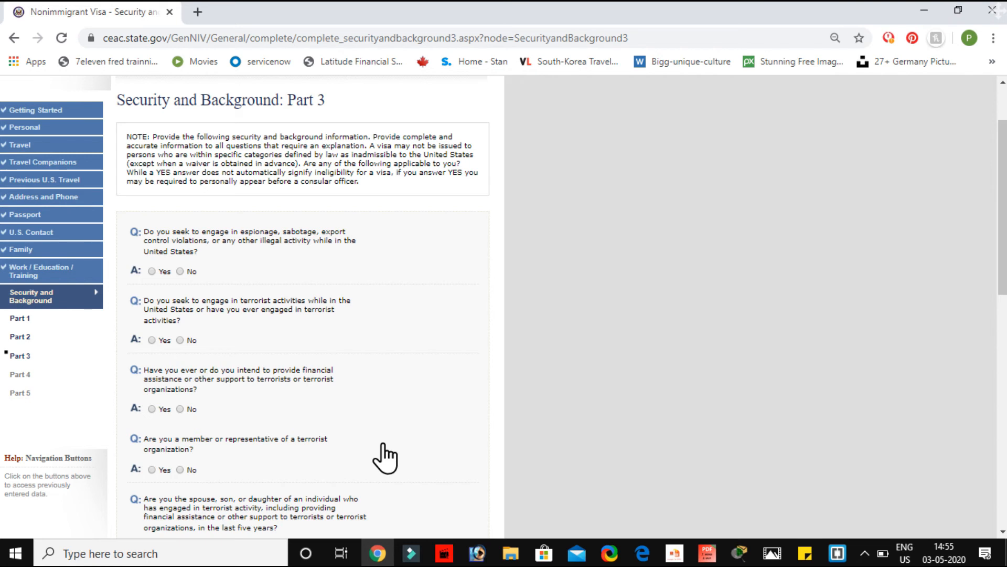
# Step: Answer No to the espionage, terrorism, terrorist support, terrorist membership and genocide questions
pyautogui.click(180, 271)
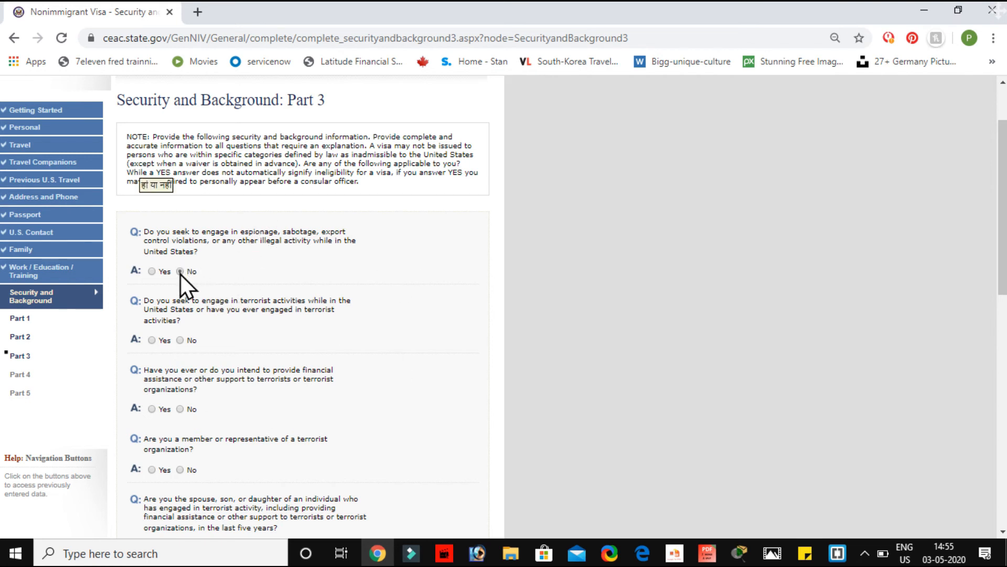
pyautogui.click(182, 341)
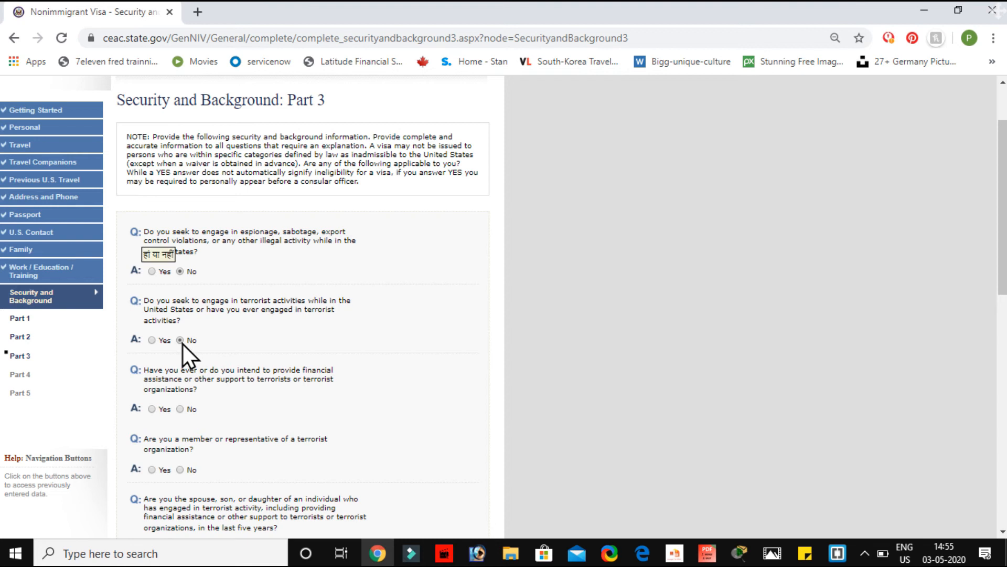
pyautogui.click(180, 409)
pyautogui.scroll(-4, 181, 414)
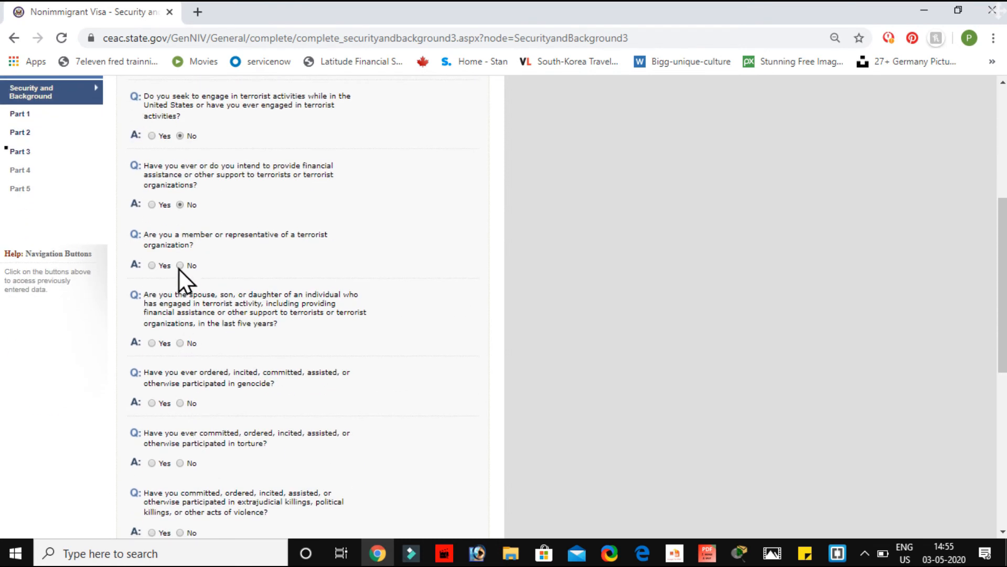
pyautogui.click(180, 267)
pyautogui.click(184, 401)
# Step: Answer No to torture, extrajudicial killings, child soldiers and organ transplantation, then continue to Part 4
pyautogui.scroll(-1, 184, 402)
pyautogui.click(184, 402)
pyautogui.scroll(-2, 184, 367)
pyautogui.click(180, 378)
pyautogui.click(180, 439)
pyautogui.scroll(-3, 182, 399)
pyautogui.scroll(-2, 180, 442)
pyautogui.click(180, 405)
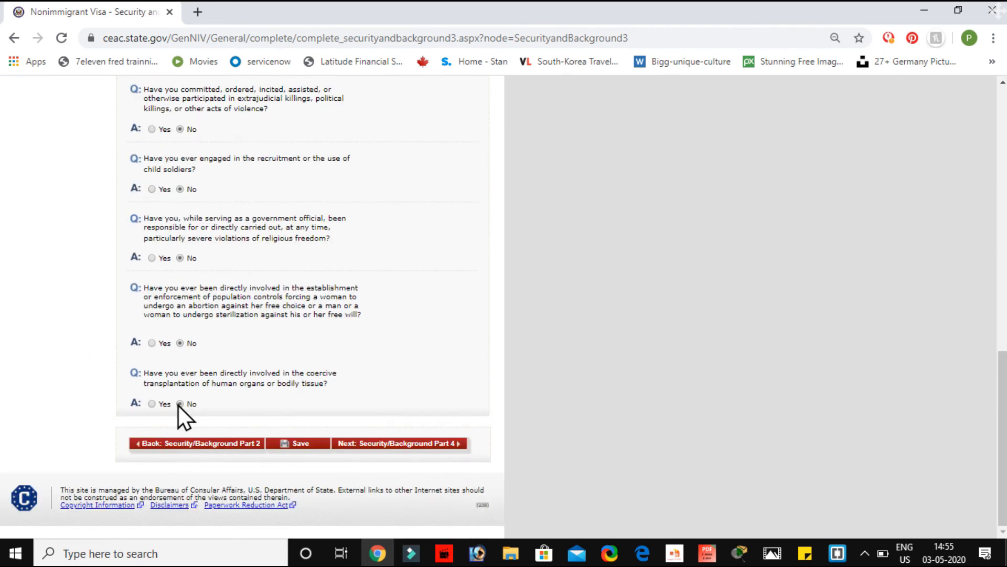
pyautogui.click(387, 456)
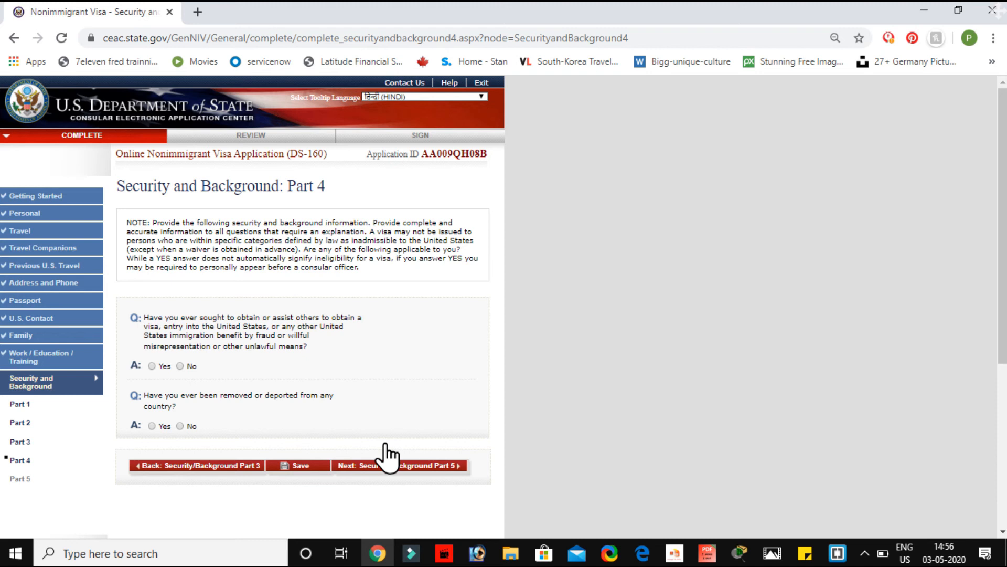
# Step: Answer No to the Part 4 visa fraud and removal/deportation questions, then continue to Part 5
pyautogui.click(180, 366)
pyautogui.click(179, 425)
pyautogui.click(375, 467)
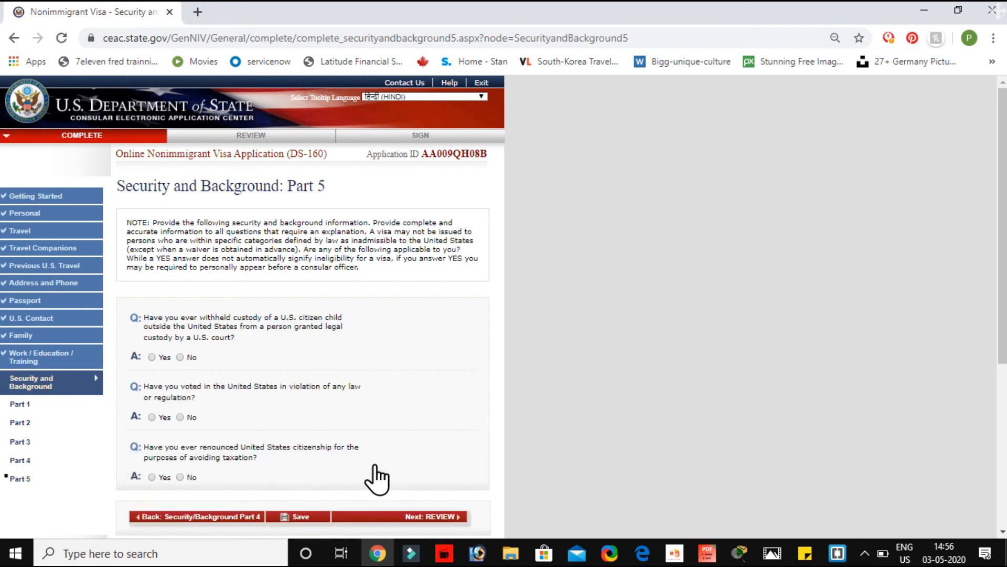
# Step: Answer No to the child custody, illegal voting and renounced citizenship questions
pyautogui.scroll(-3, 376, 479)
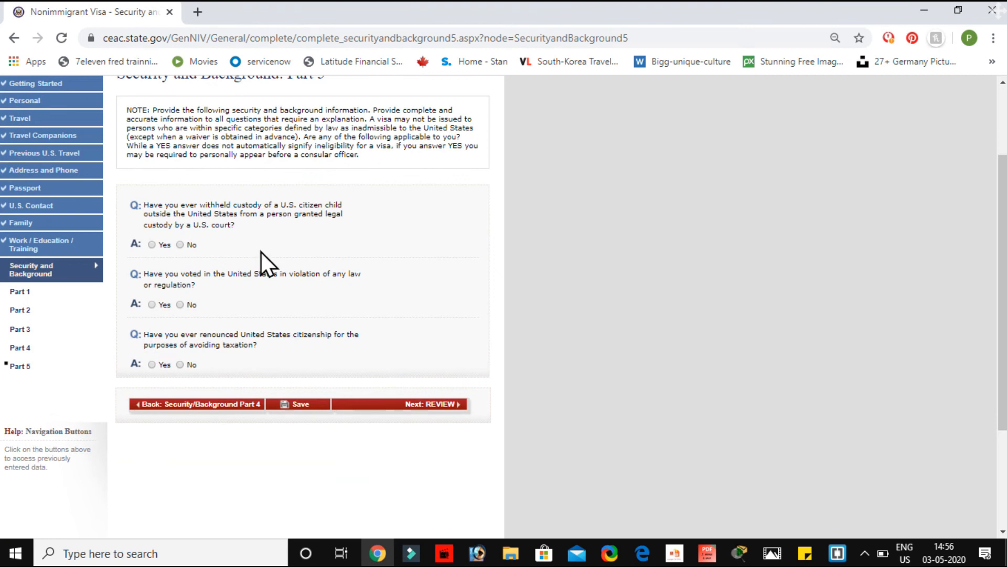
pyautogui.click(180, 245)
pyautogui.click(180, 304)
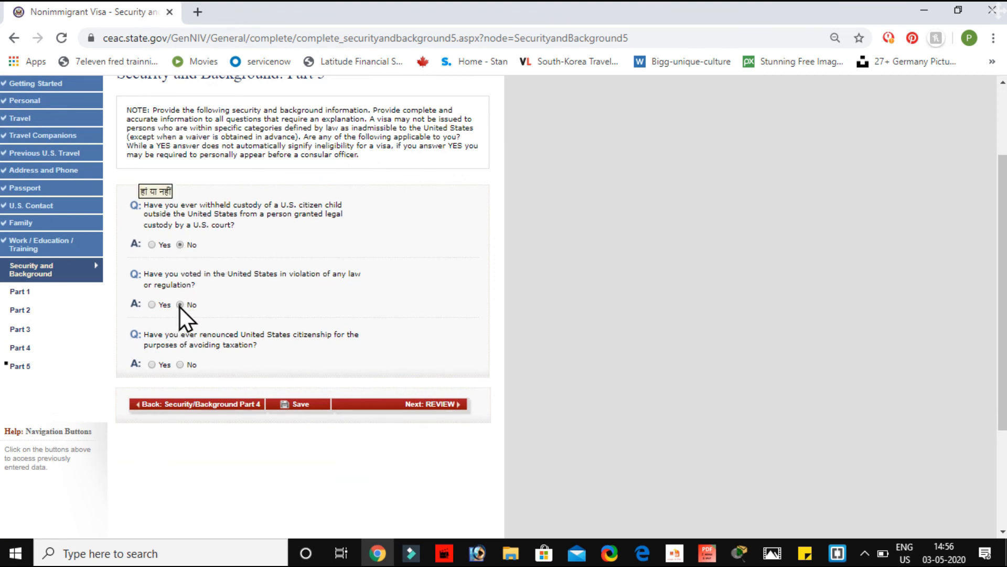
pyautogui.click(180, 364)
# Step: Check the personal details summary on the first review page
pyautogui.click(439, 408)
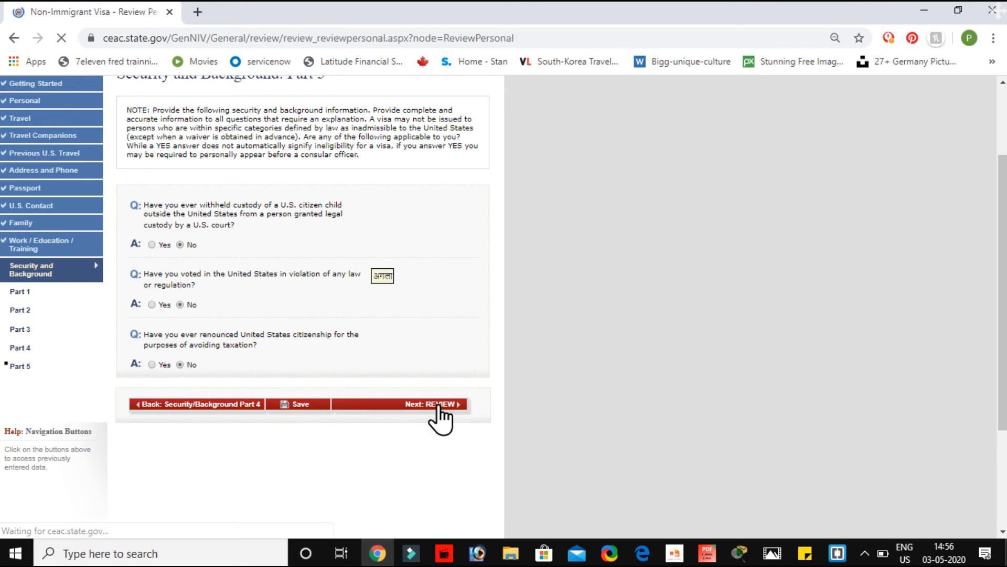
pyautogui.scroll(10, 388, 158)
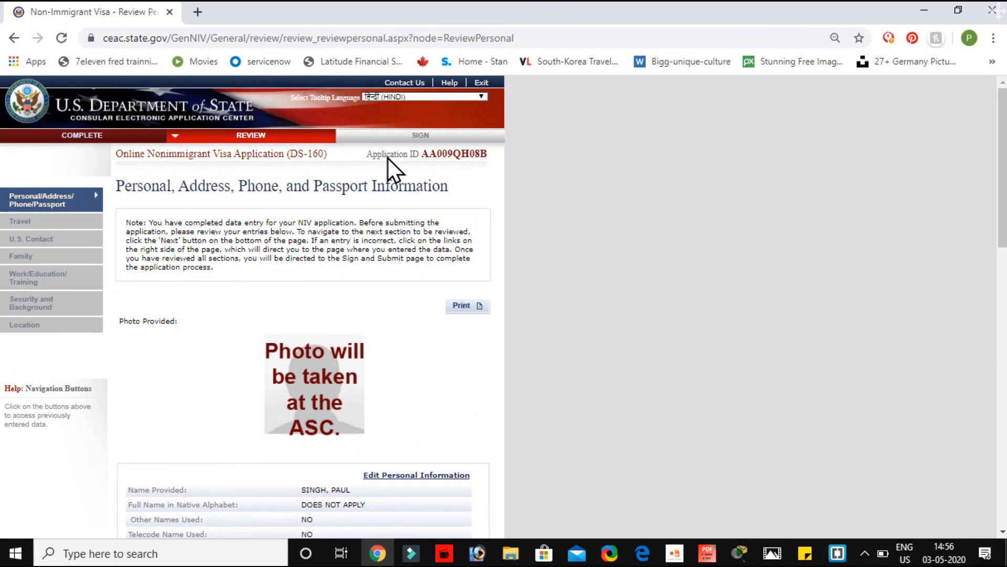
pyautogui.scroll(-4, 318, 386)
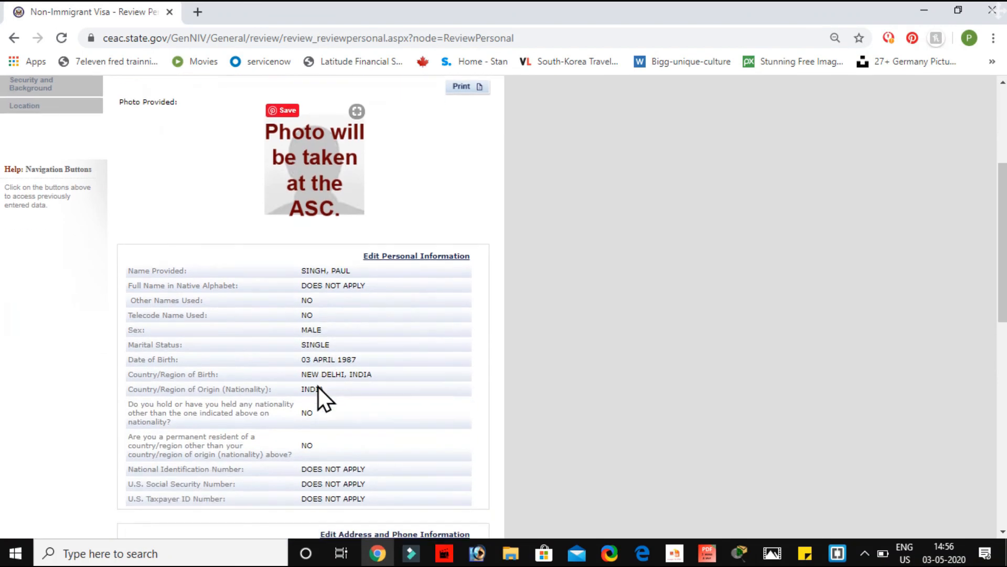
pyautogui.scroll(-10, 318, 386)
pyautogui.scroll(15, 318, 386)
pyautogui.scroll(-8, 318, 387)
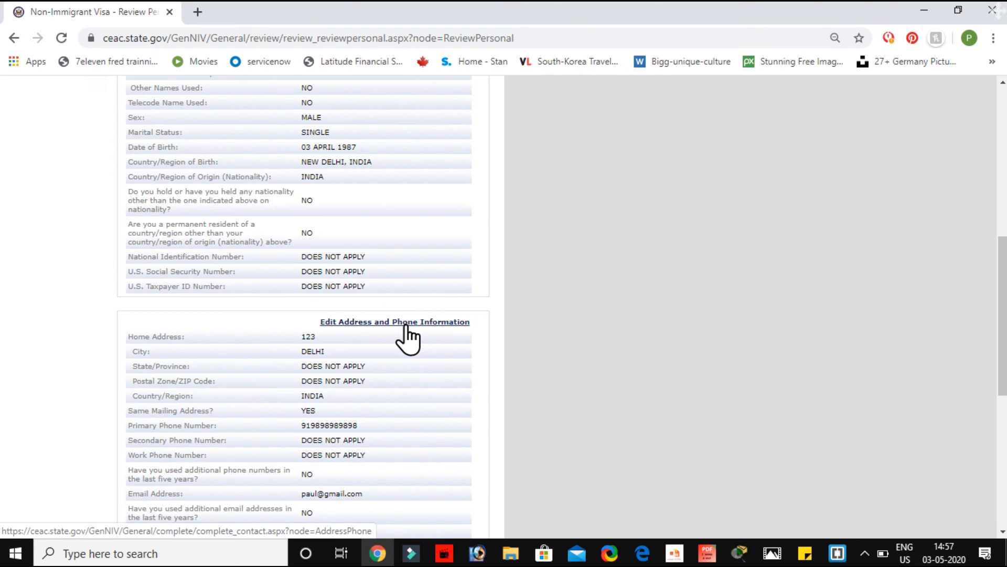
pyautogui.scroll(-5, 407, 338)
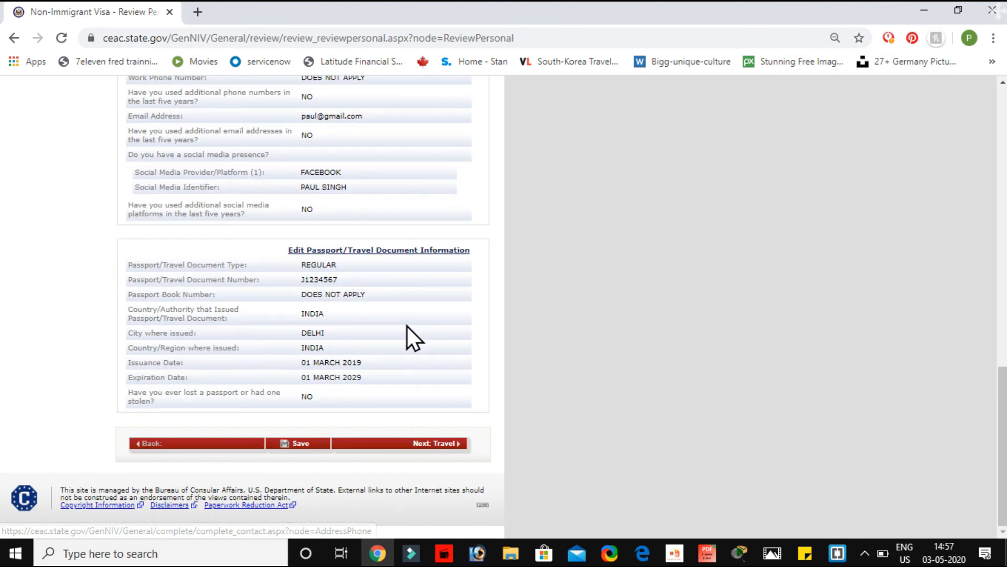
pyautogui.click(445, 446)
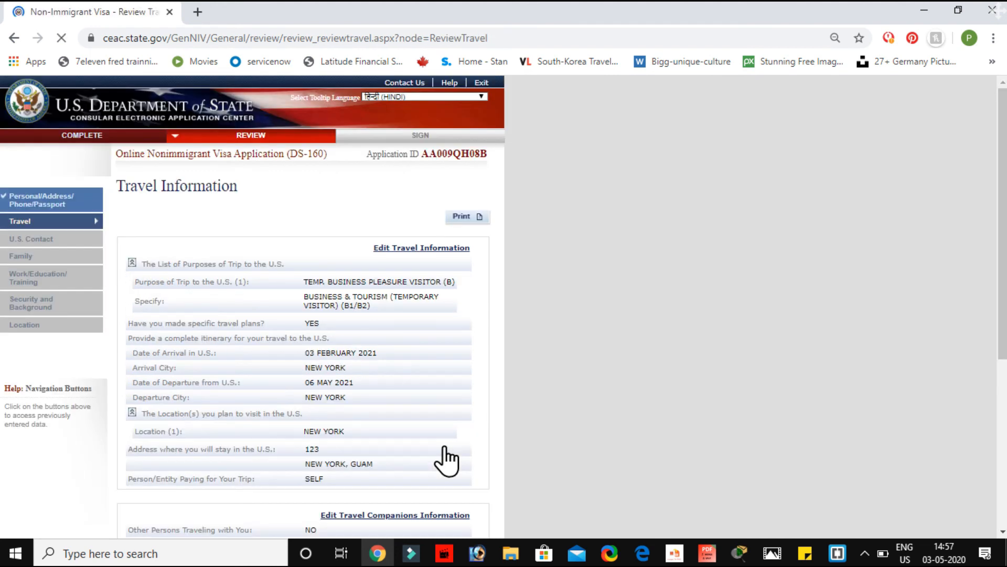
# Step: Page through the travel, U.S. contact, family, work/education, security and location reviews to Sign and Submit
pyautogui.scroll(-5, 446, 459)
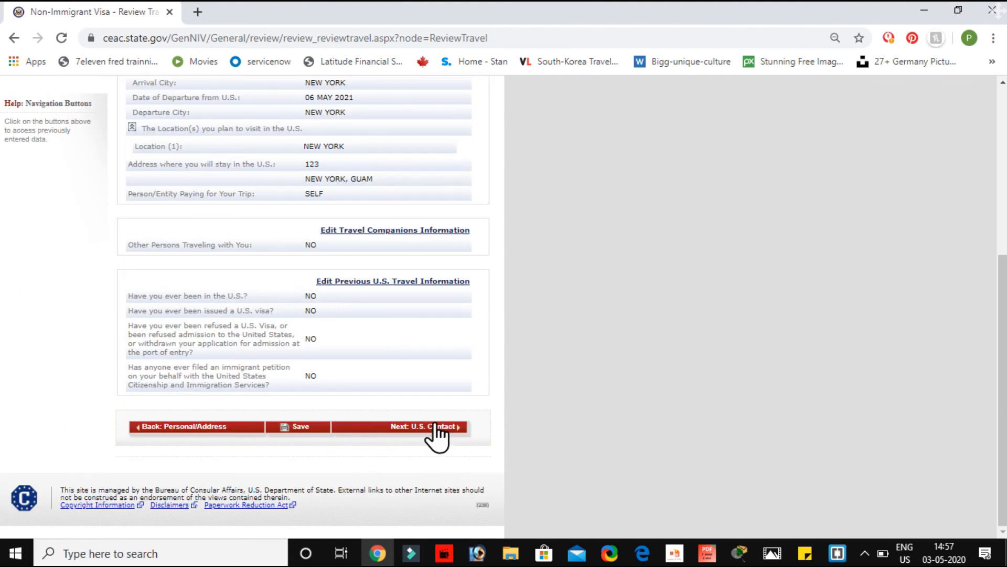
pyautogui.click(437, 439)
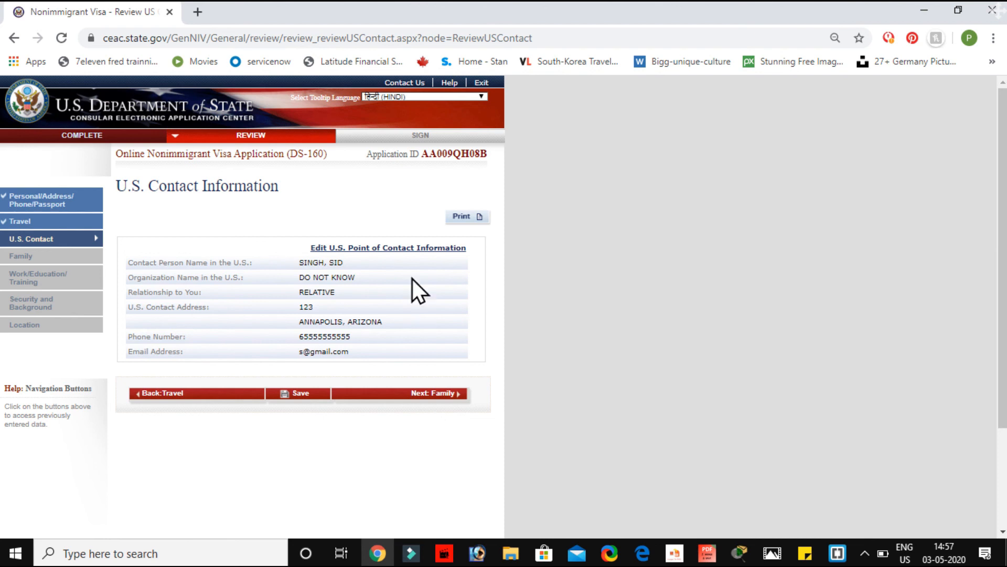
pyautogui.click(413, 392)
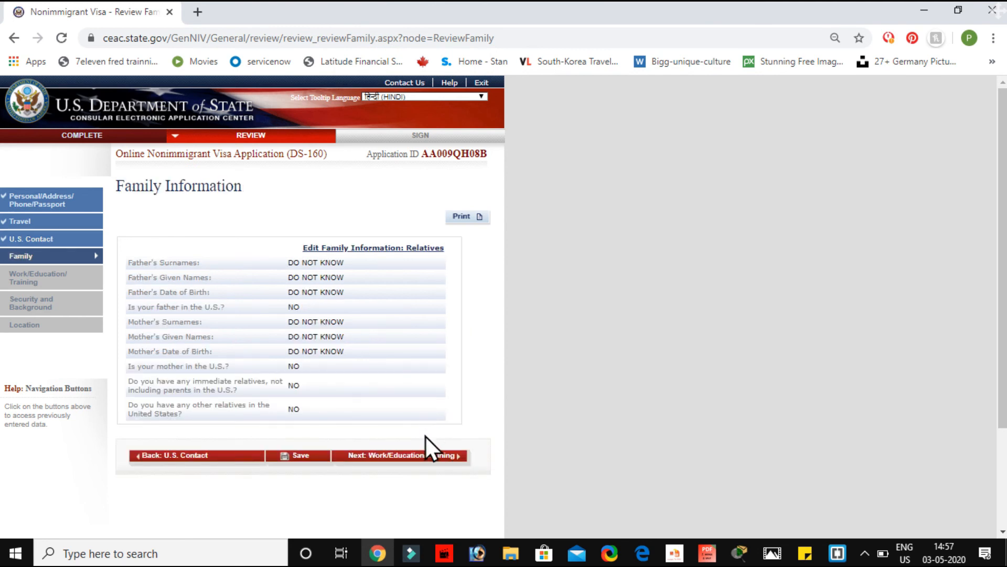
pyautogui.click(421, 456)
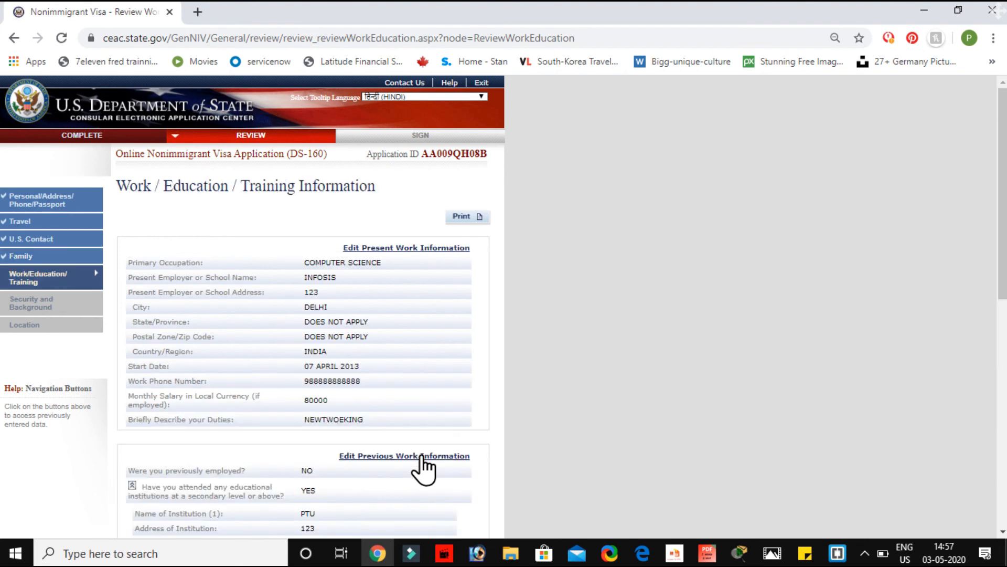
pyautogui.scroll(-10, 418, 467)
pyautogui.click(437, 429)
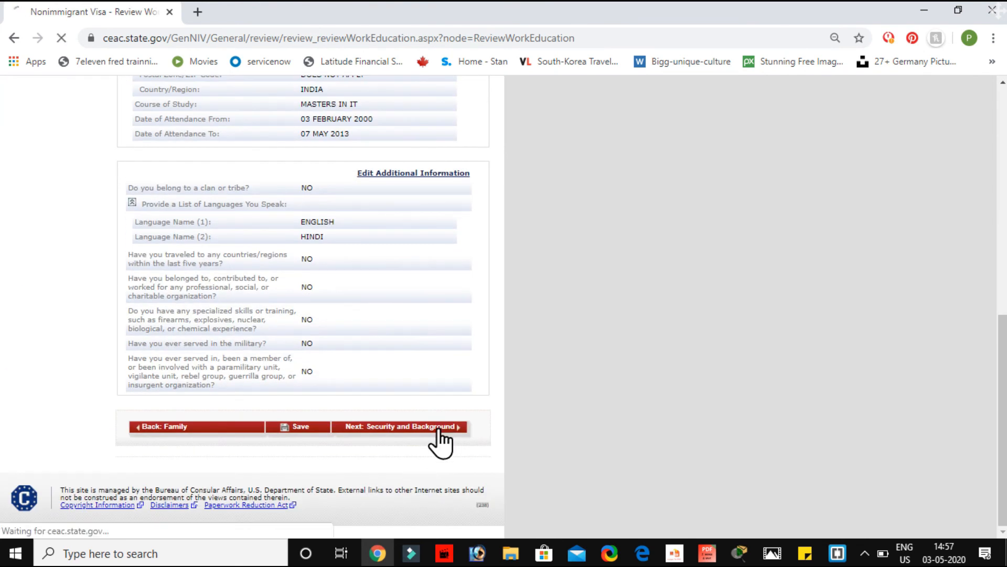
pyautogui.scroll(-10, 440, 490)
pyautogui.click(439, 493)
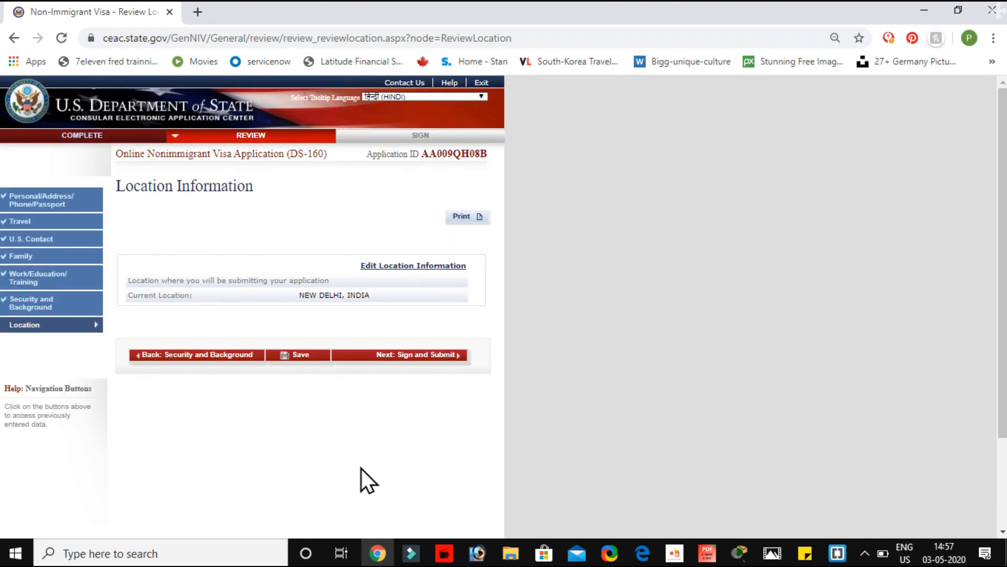
pyautogui.click(425, 362)
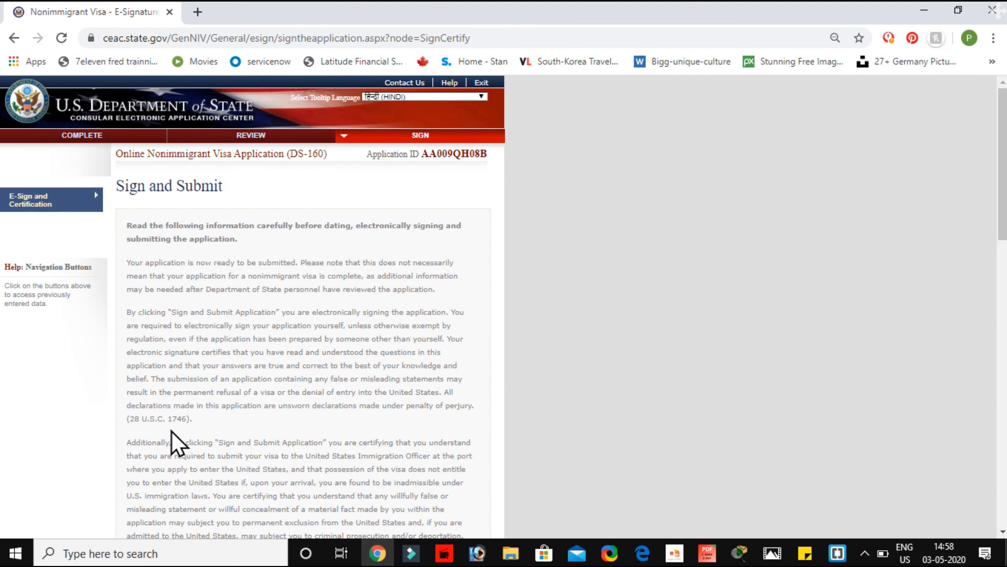
# Step: Enter the passport number and the captcha verification code, then sign and submit the application
pyautogui.scroll(-12, 172, 432)
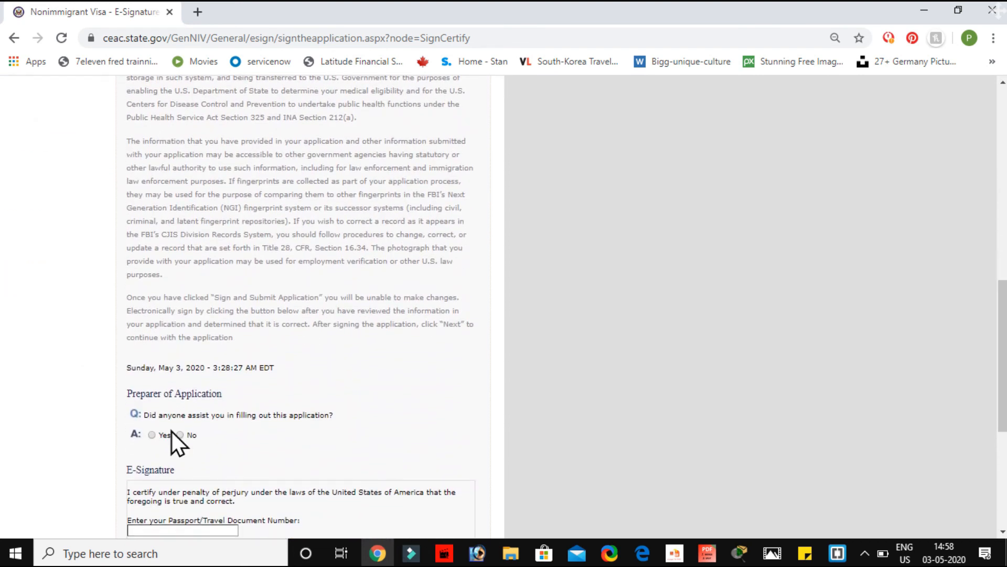
pyautogui.scroll(-3, 172, 430)
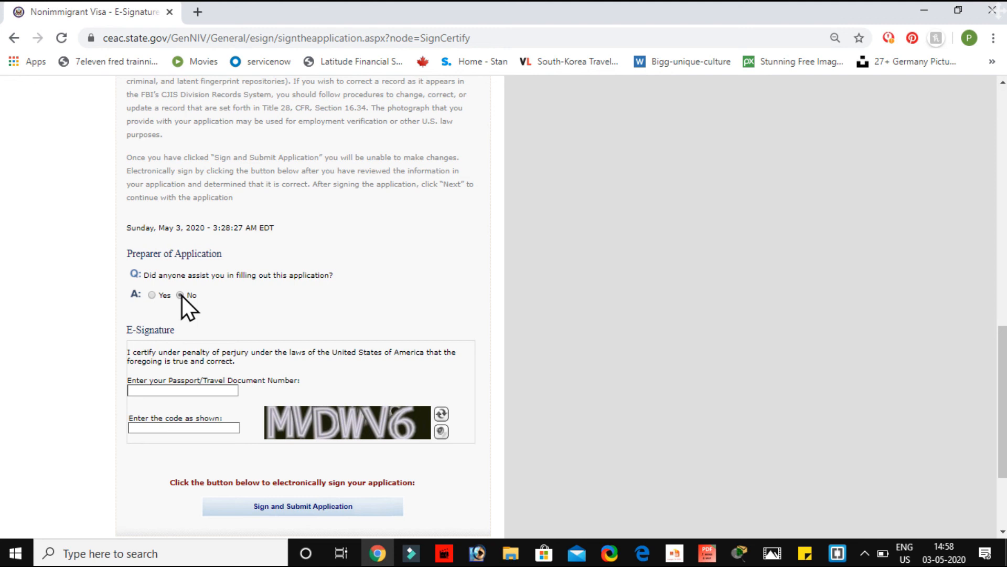
pyautogui.scroll(-2, 185, 393)
pyautogui.scroll(2, 184, 388)
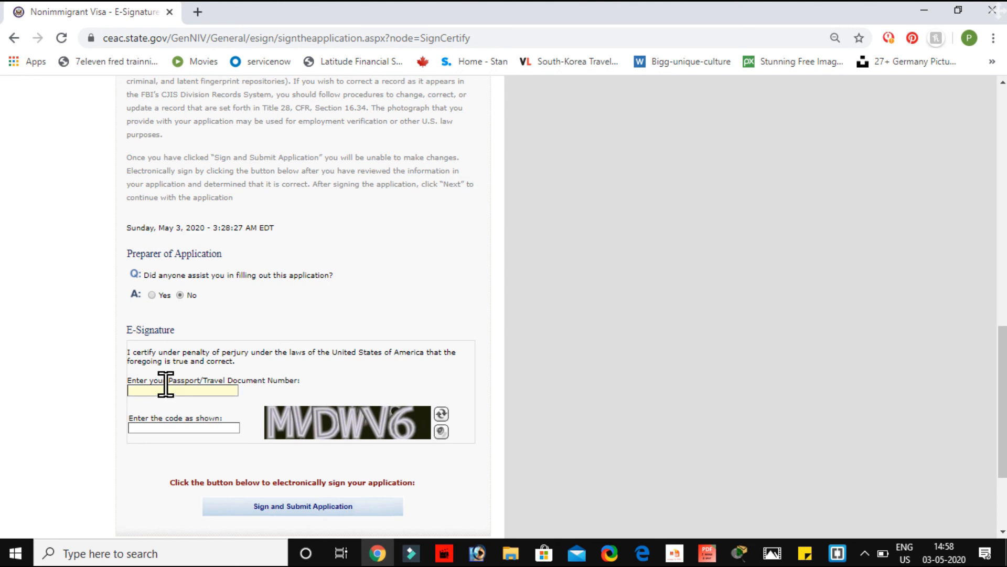
pyautogui.write('1234567')
pyautogui.click(193, 428)
pyautogui.write('MVDWV6')
pyautogui.scroll(-2, 364, 490)
pyautogui.click(303, 415)
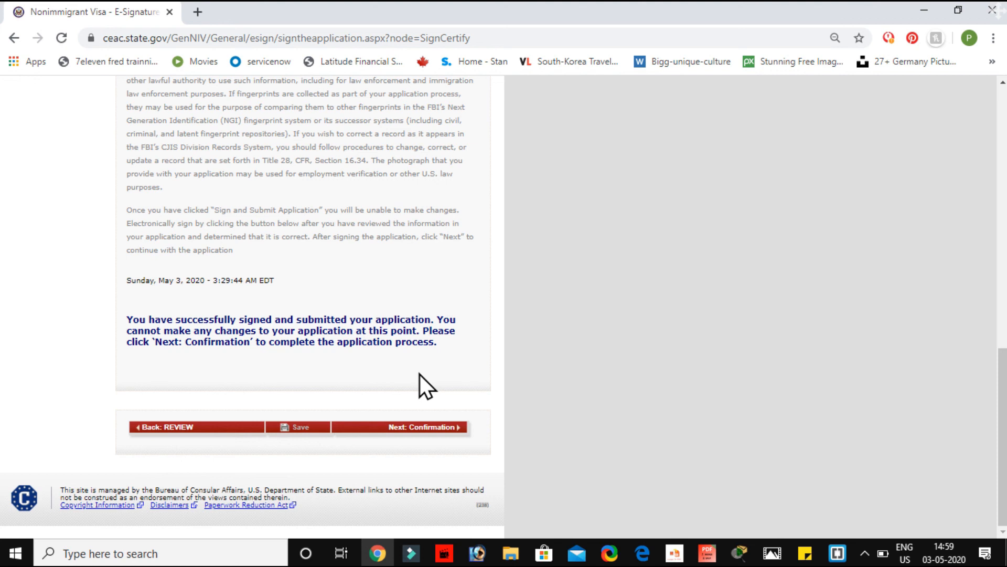
# Step: Go through the confirmation page's barcode, B1/B2 summary, submission location and interview instructions, then return to the top
pyautogui.click(425, 427)
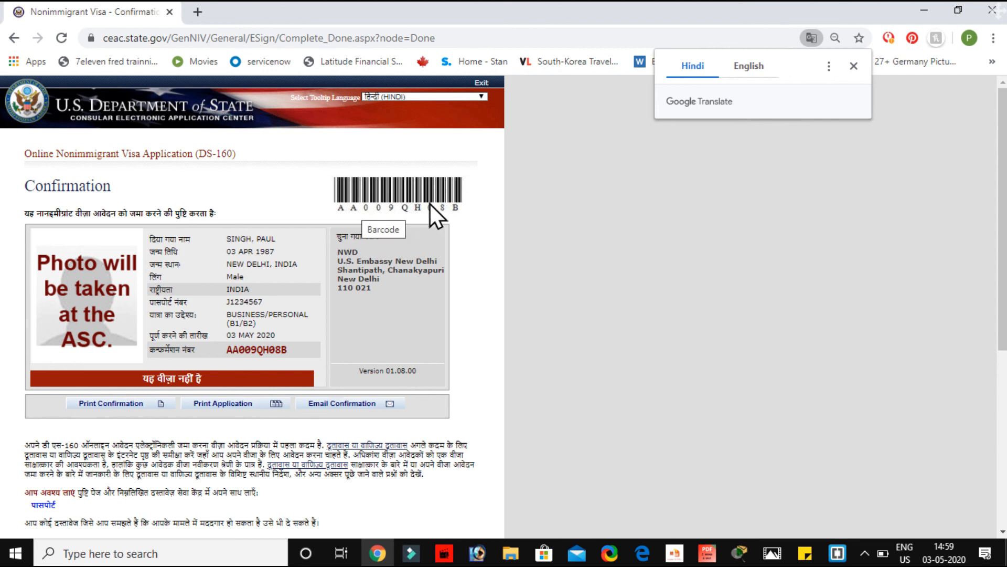
pyautogui.moveTo(481, 210); pyautogui.dragTo(359, 212)
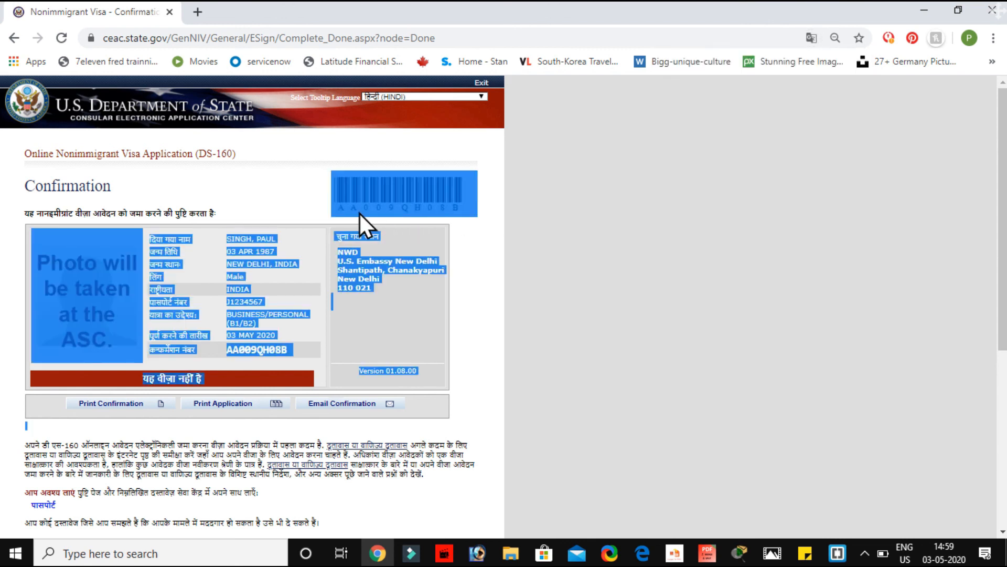
pyautogui.click(283, 203)
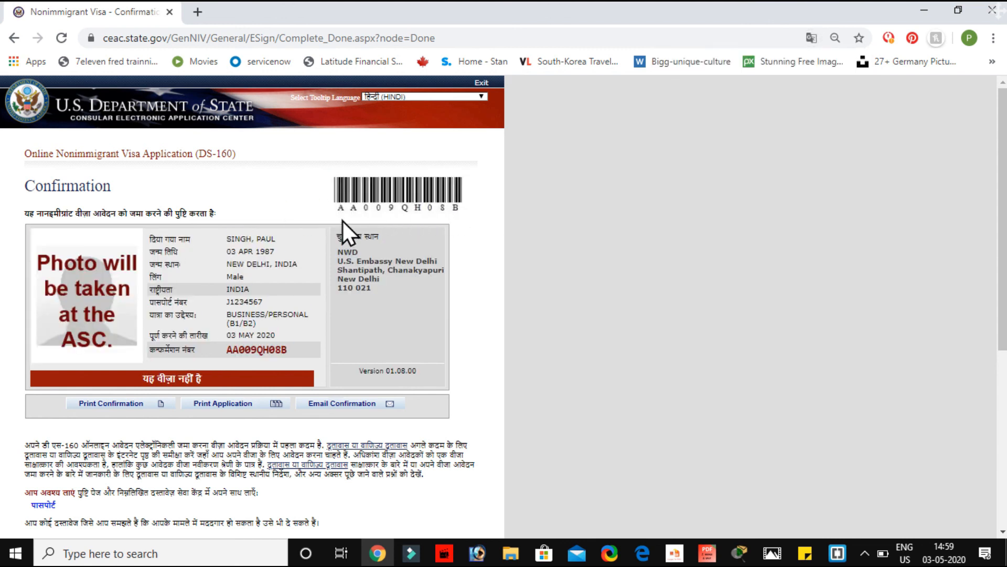
pyautogui.scroll(-2, 297, 321)
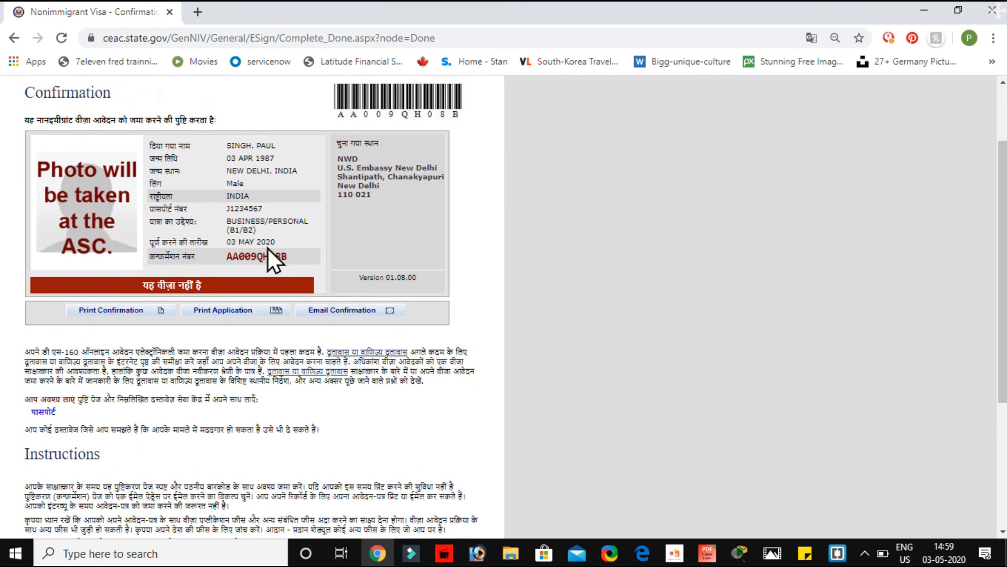
pyautogui.scroll(-1, 223, 370)
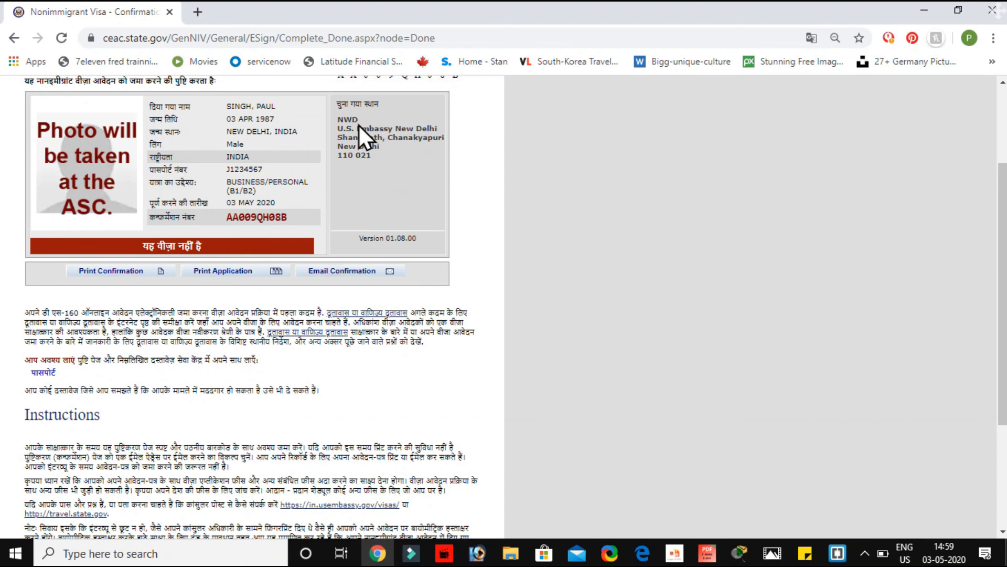
pyautogui.moveTo(336, 142); pyautogui.dragTo(329, 116)
pyautogui.click(363, 169)
pyautogui.scroll(-2, 257, 259)
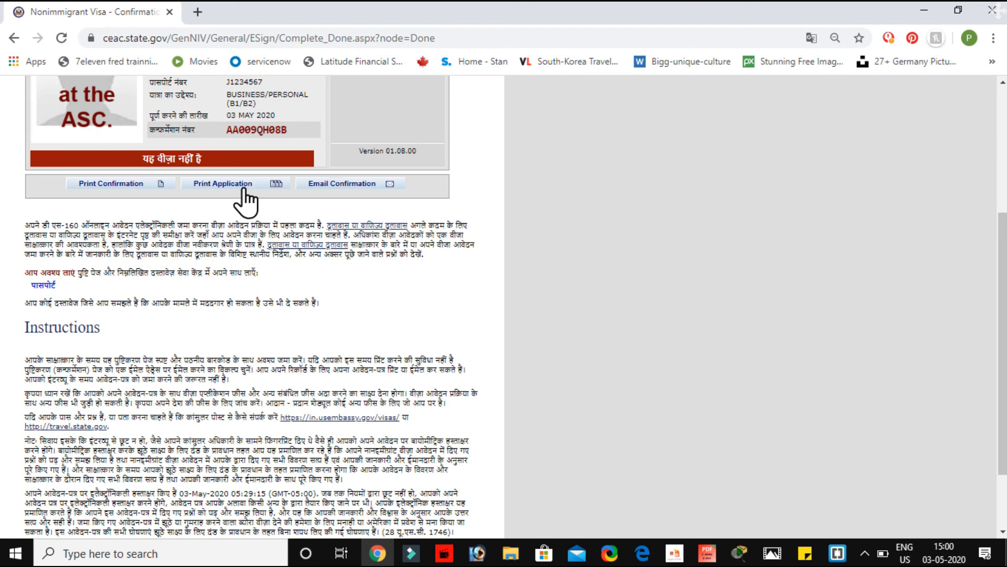
pyautogui.scroll(-2, 245, 199)
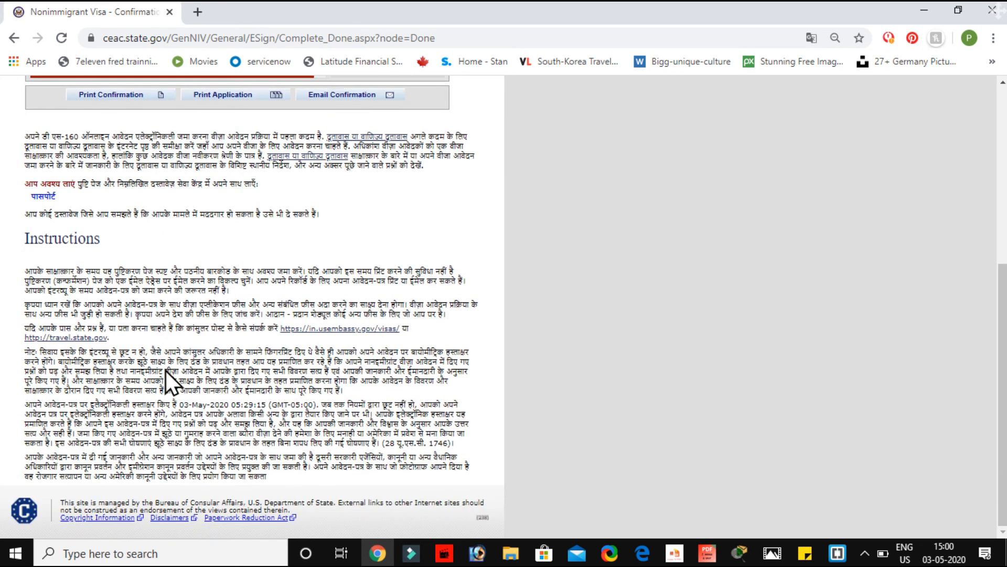
pyautogui.moveTo(18, 244); pyautogui.dragTo(123, 239)
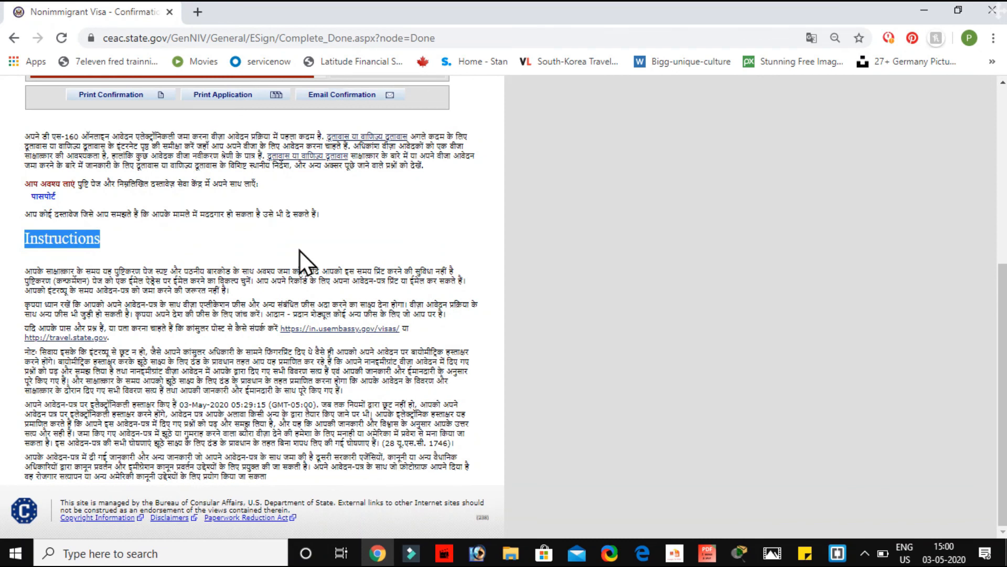
pyautogui.scroll(5, 300, 251)
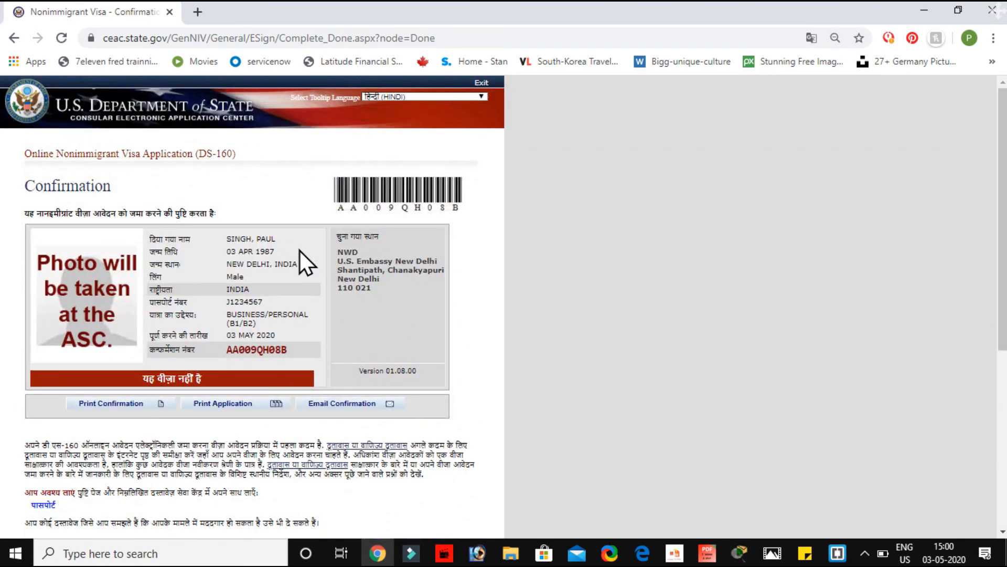